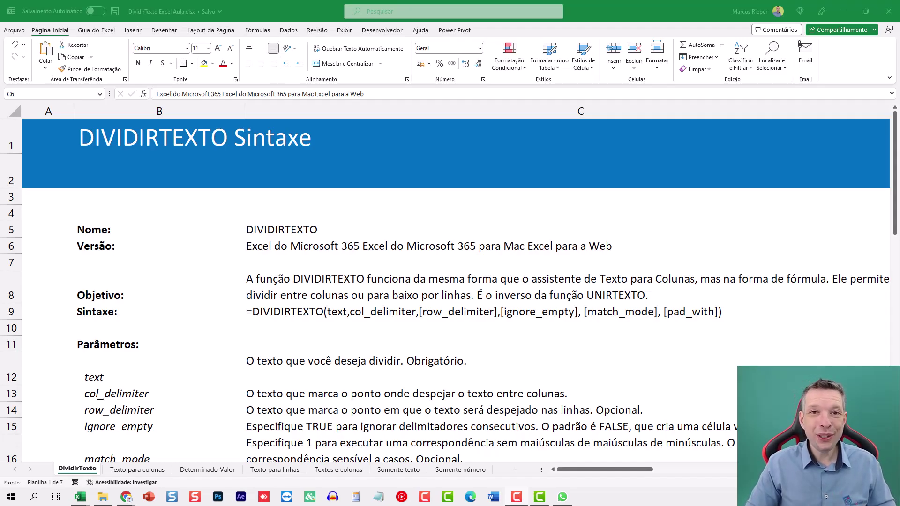
Read the Versão, Objetivo and DIVIDIRTEXTO syntax descriptions in C6 to C9.
{"action": "left_click", "coordinate": [264, 242]}
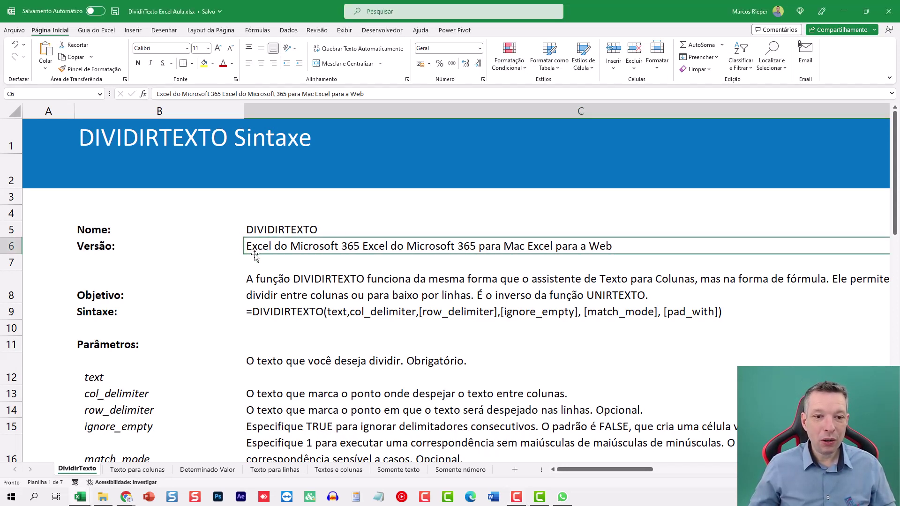
{"action": "left_click", "coordinate": [267, 281]}
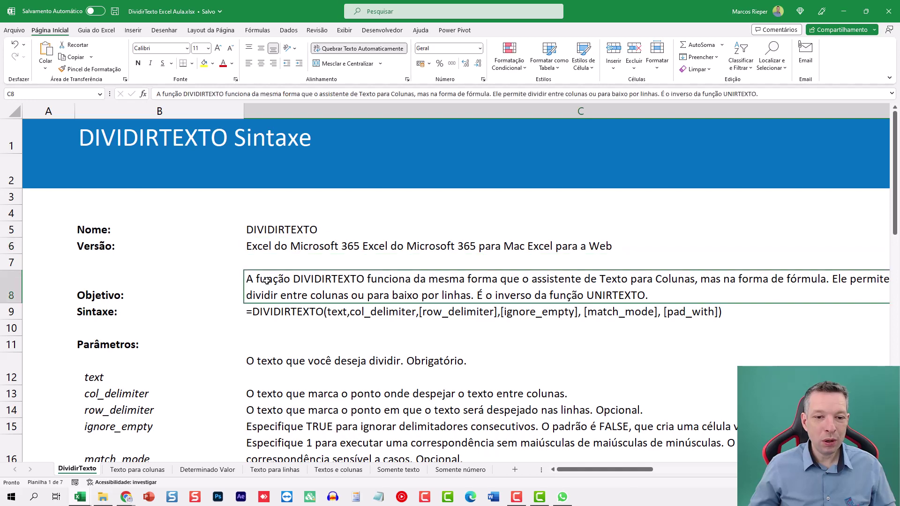
{"action": "scroll", "coordinate": [424, 360], "scroll_direction": "down", "scroll_amount": 1}
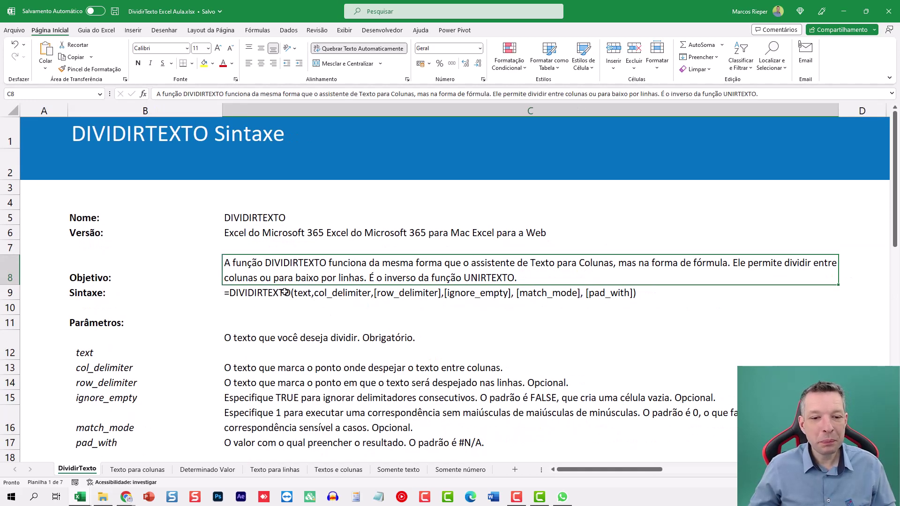
{"action": "left_click", "coordinate": [261, 231]}
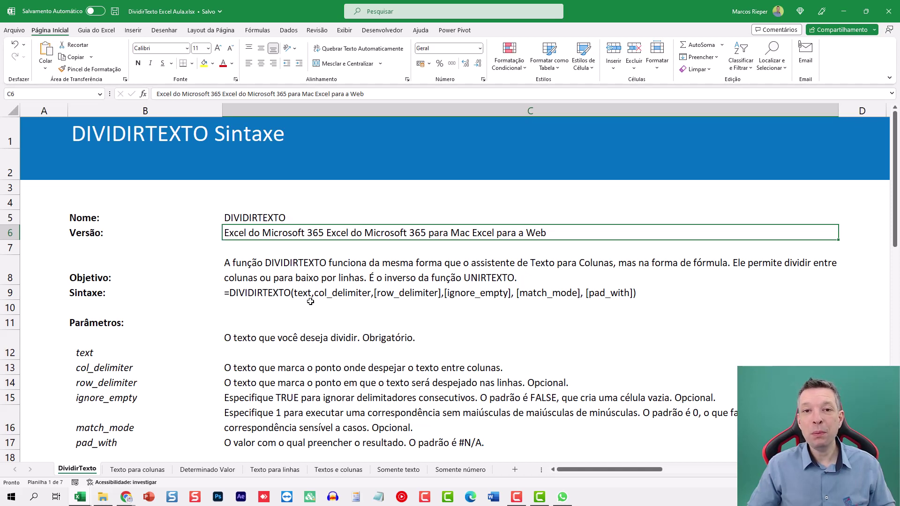
{"action": "key", "text": "Down"}
{"action": "key", "text": "Down"}
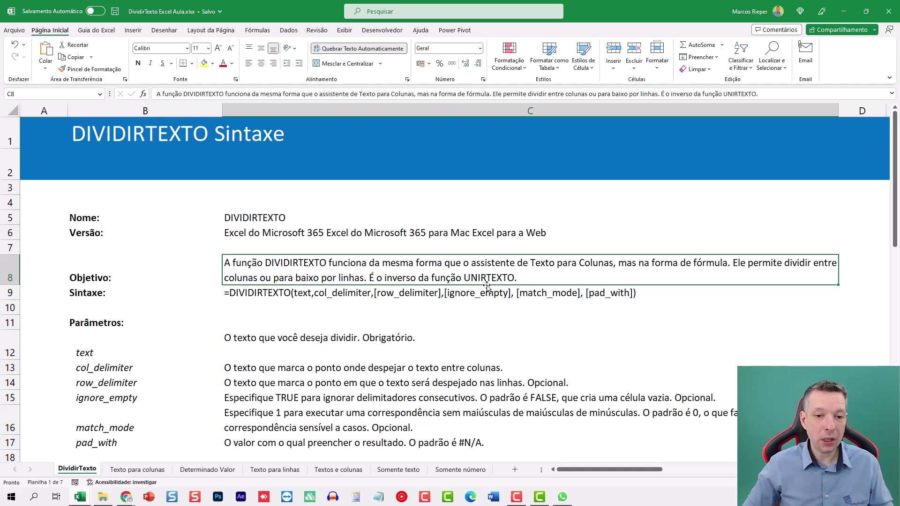
{"action": "left_click", "coordinate": [487, 288]}
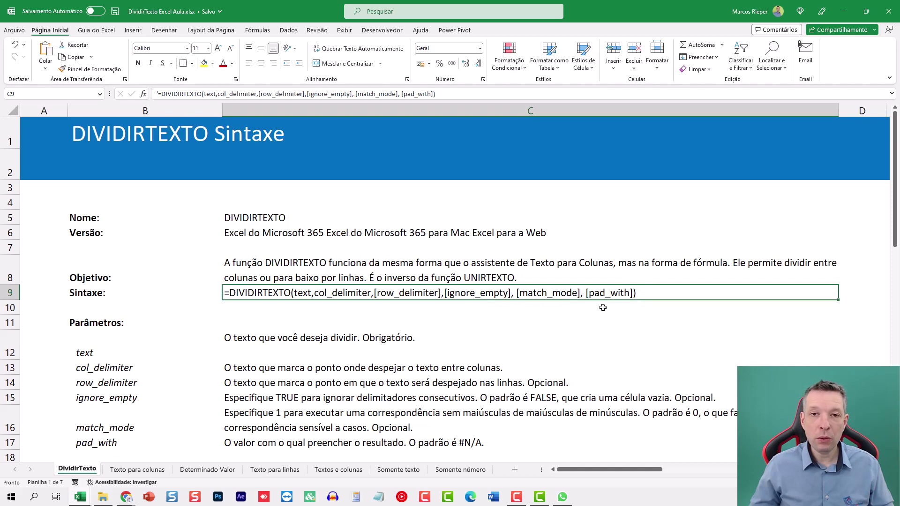
Review the text and col_delimiter parameter descriptions, leaving the col_delimiter text unchanged.
{"action": "scroll", "coordinate": [269, 348], "scroll_direction": "down", "scroll_amount": 2}
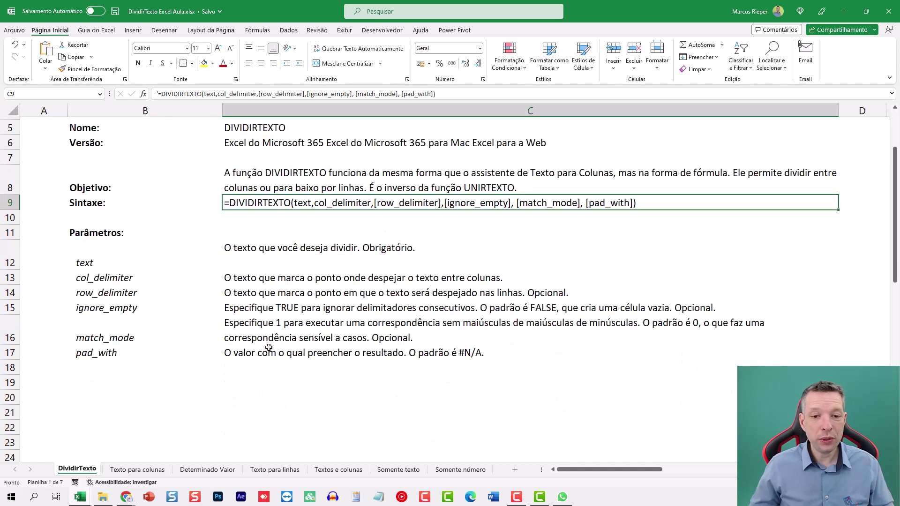
{"action": "left_click", "coordinate": [236, 249]}
{"action": "left_click", "coordinate": [92, 262]}
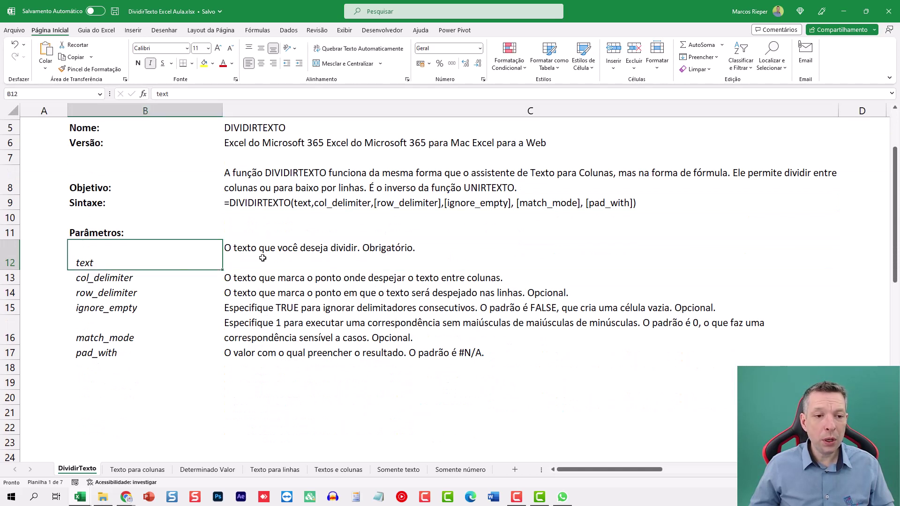
{"action": "left_click", "coordinate": [261, 258]}
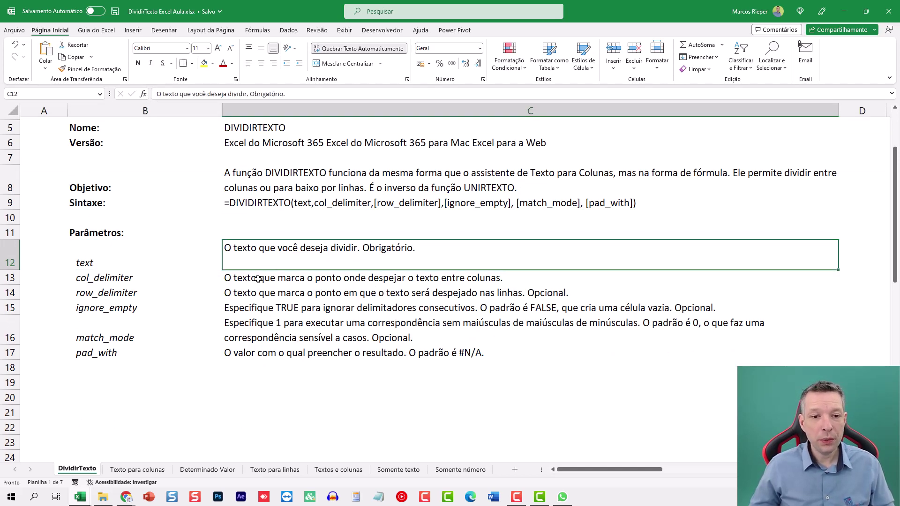
{"action": "left_click", "coordinate": [259, 279]}
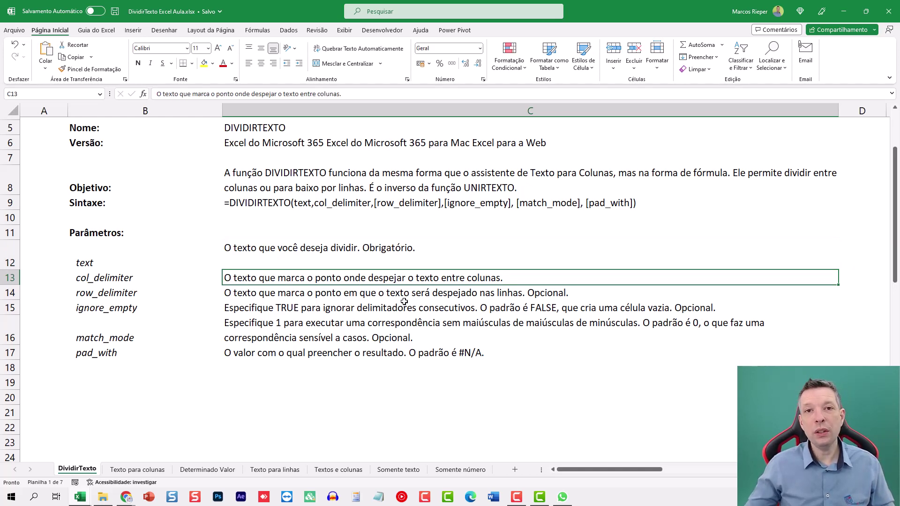
{"action": "key", "text": "F2"}
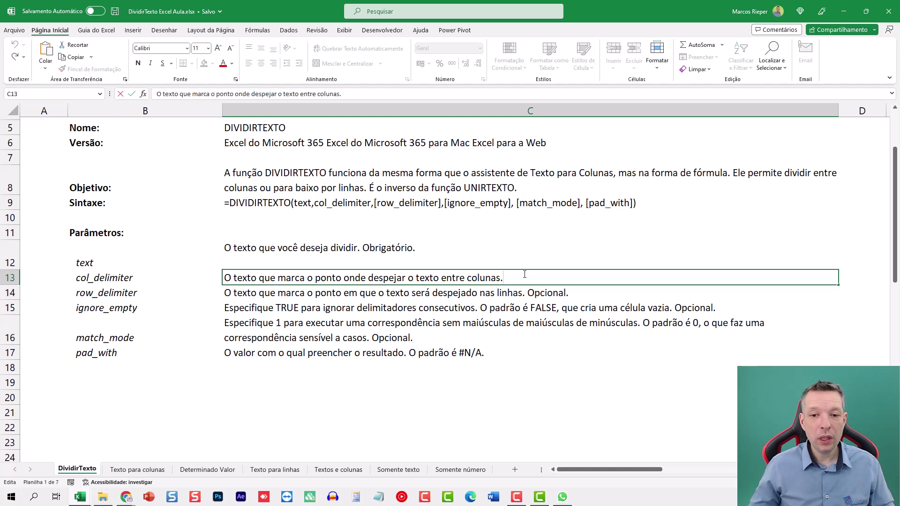
{"action": "key", "text": "shift+Home"}
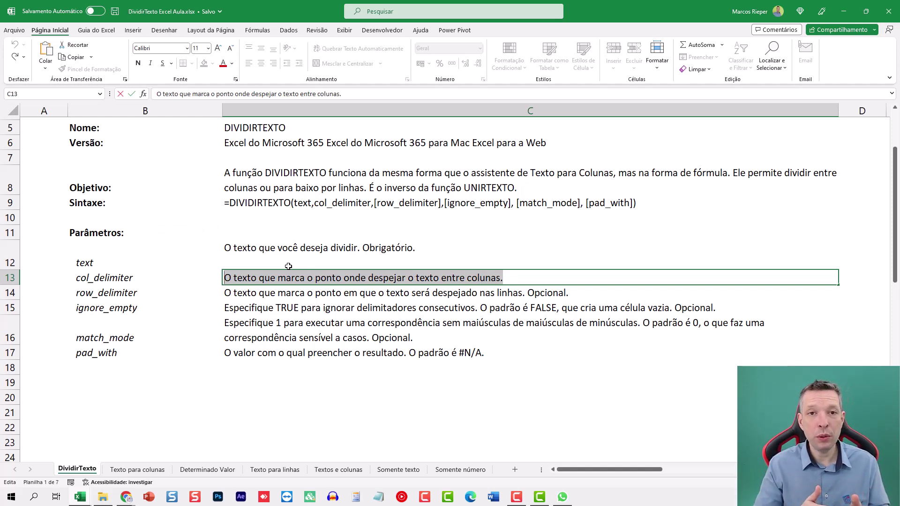
{"action": "key", "text": "Escape"}
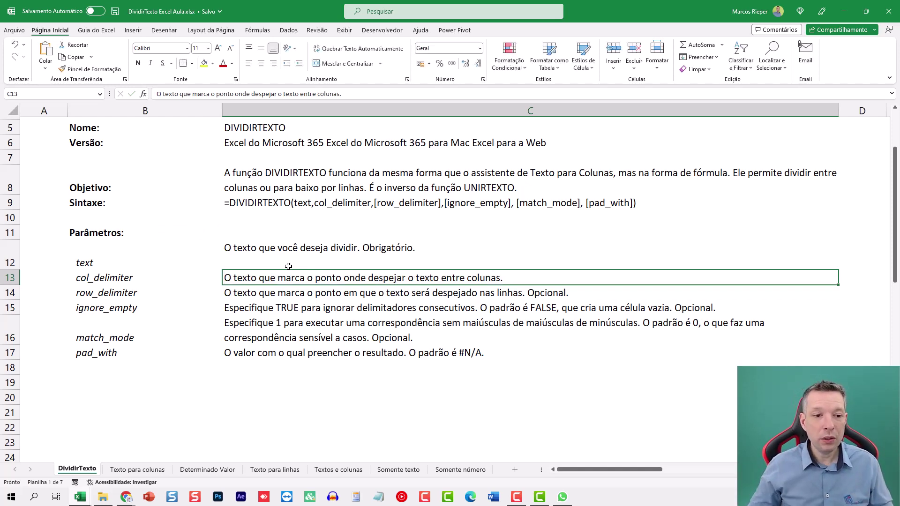
Step through the row_delimiter, ignore_empty, match_mode and pad_with descriptions.
{"action": "key", "text": "Down"}
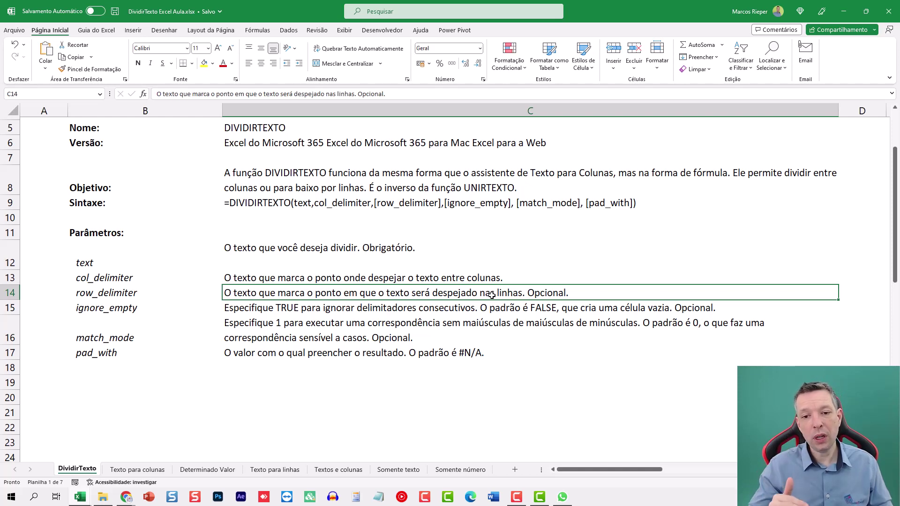
{"action": "key", "text": "Down"}
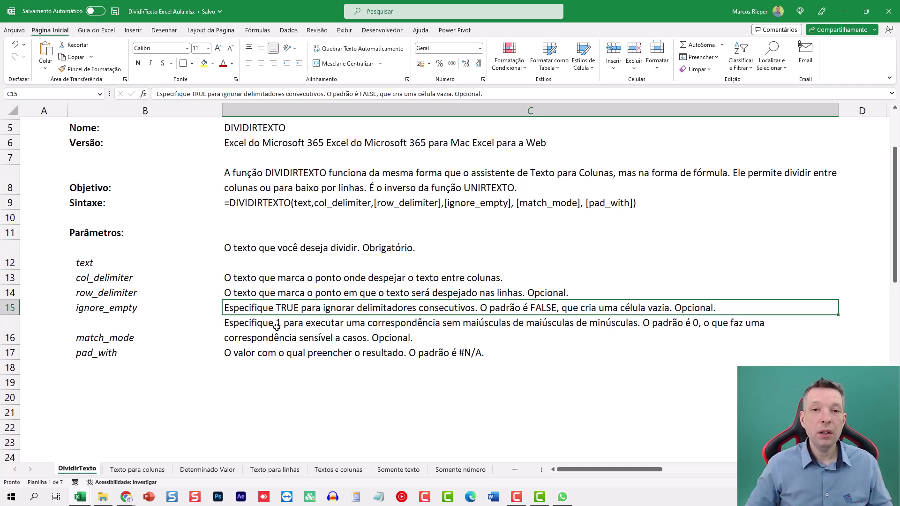
{"action": "left_click", "coordinate": [277, 327]}
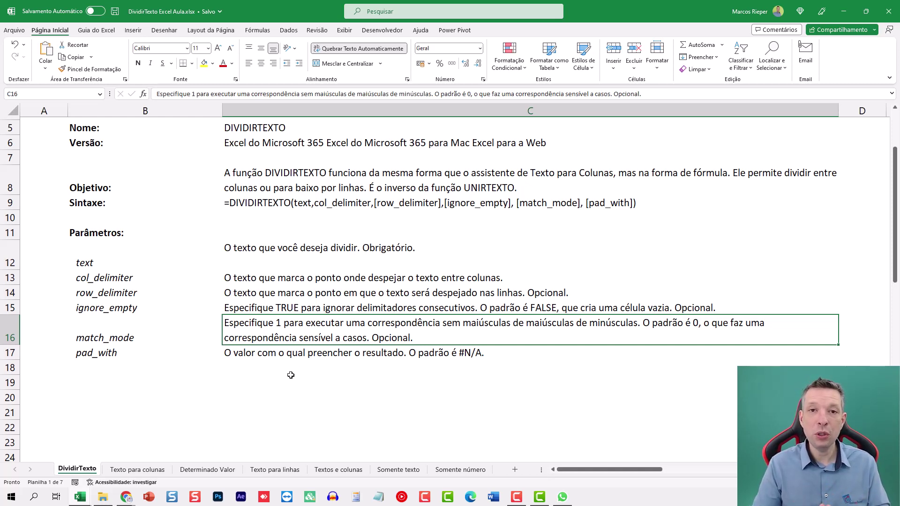
{"action": "key", "text": "Down"}
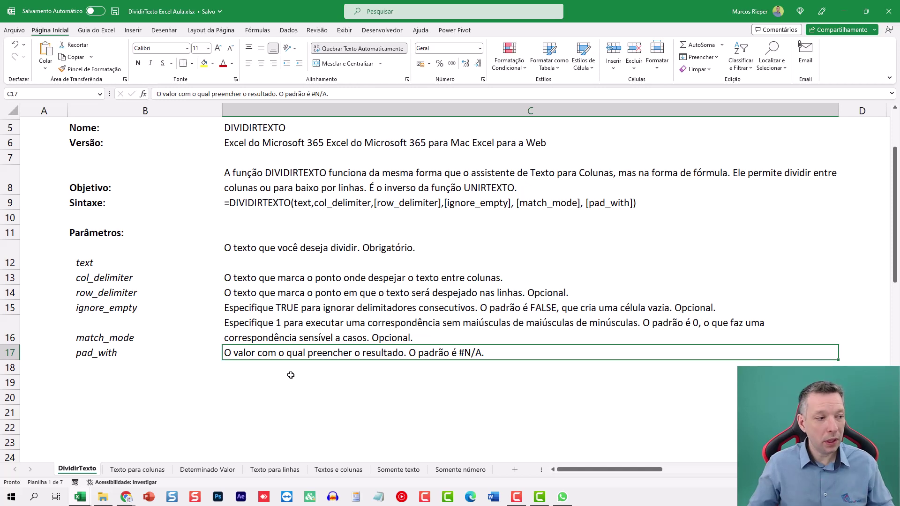
Go to the Texto para colunas sheet and select D6, the first ID cell.
{"action": "left_click", "coordinate": [129, 474]}
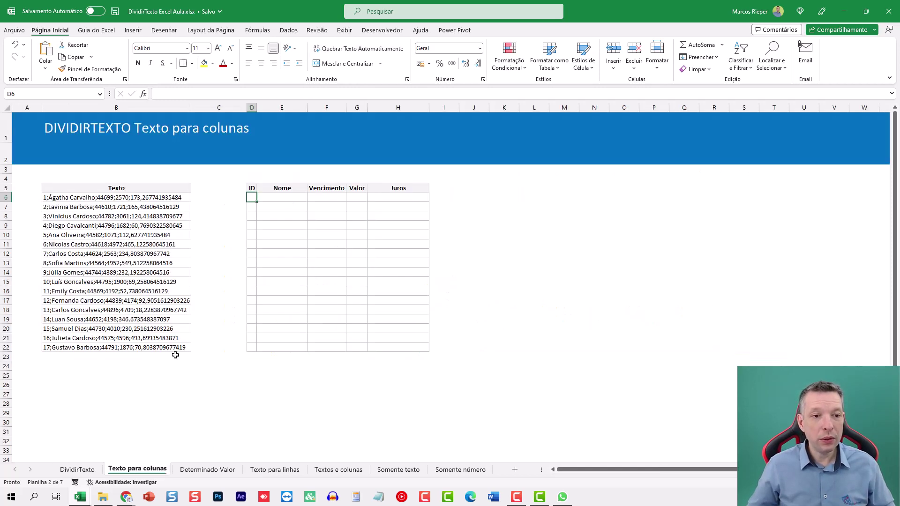
{"action": "scroll", "coordinate": [261, 314], "scroll_direction": "up", "scroll_amount": 3, "text": "ctrl"}
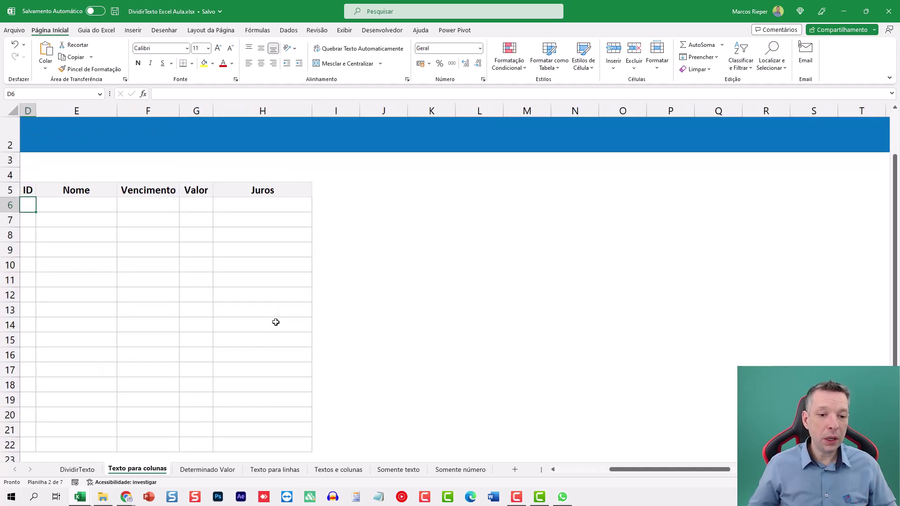
{"action": "key", "text": "ctrl+Home"}
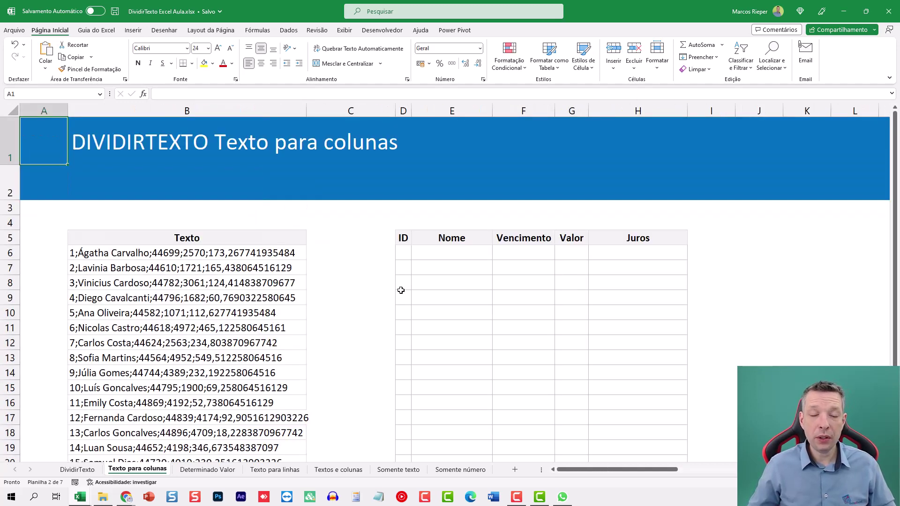
{"action": "scroll", "coordinate": [401, 290], "scroll_direction": "down", "scroll_amount": 1}
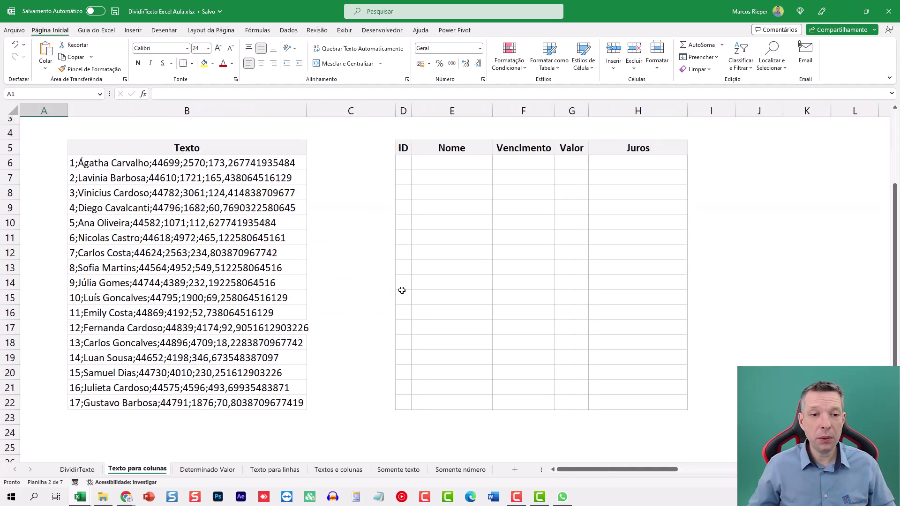
{"action": "left_click", "coordinate": [403, 161]}
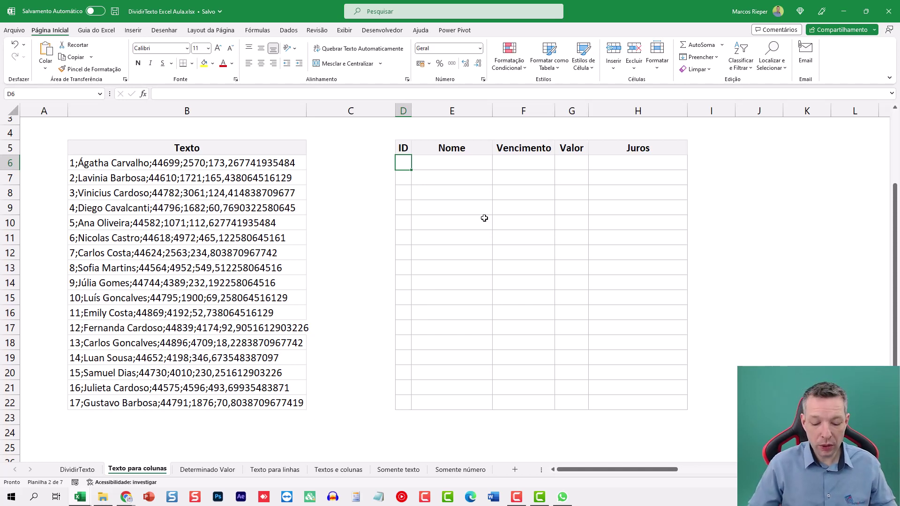
Enter =DIVIDIRTEXTO(B6;";") in D6 to split the first Texto record.
{"action": "type", "text": "="}
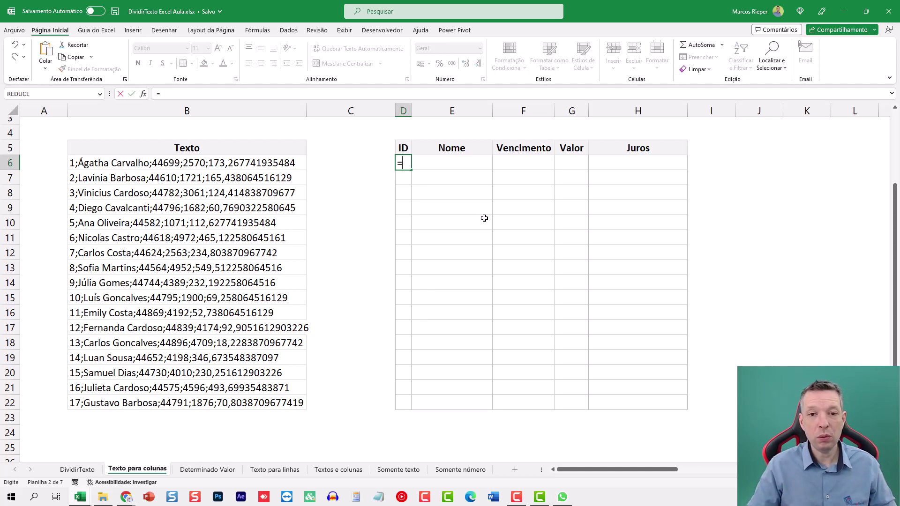
{"action": "type", "text": "di"}
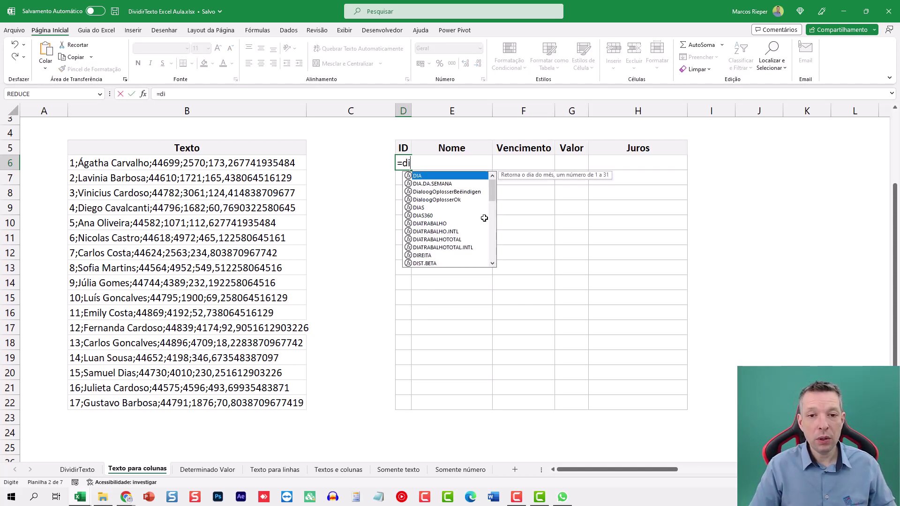
{"action": "type", "text": "vi"}
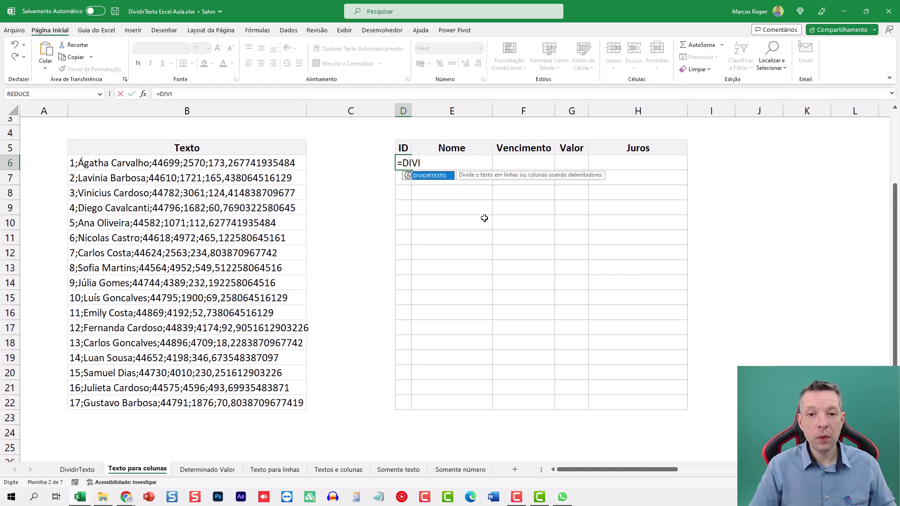
{"action": "key", "text": "Tab"}
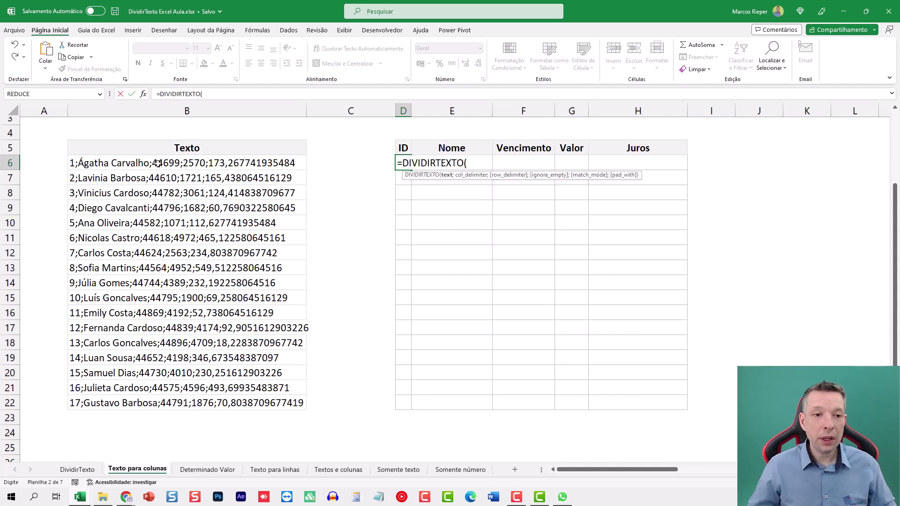
{"action": "left_click", "coordinate": [158, 164]}
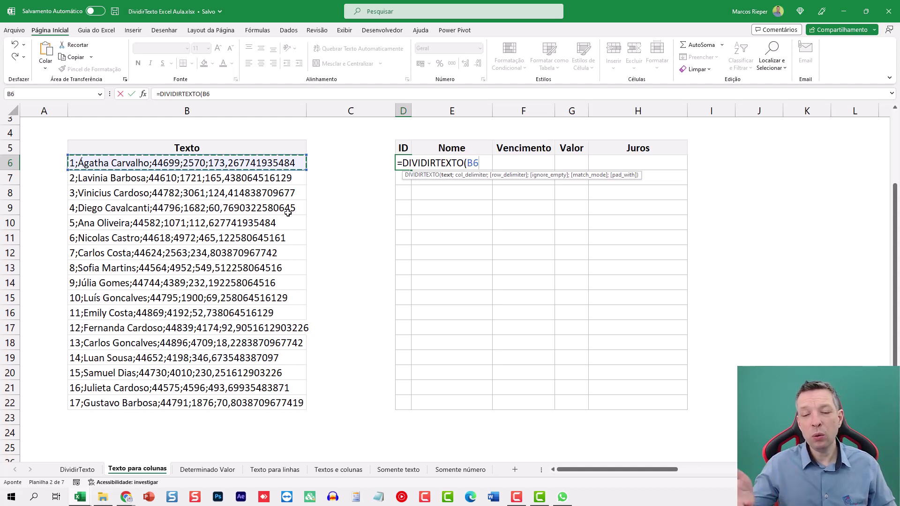
{"action": "type", "text": ";\""}
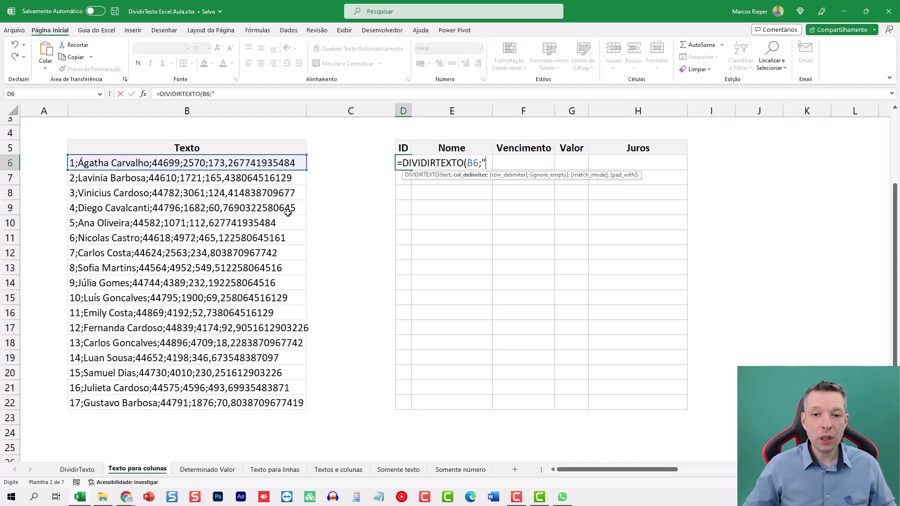
{"action": "type", "text": ";\""}
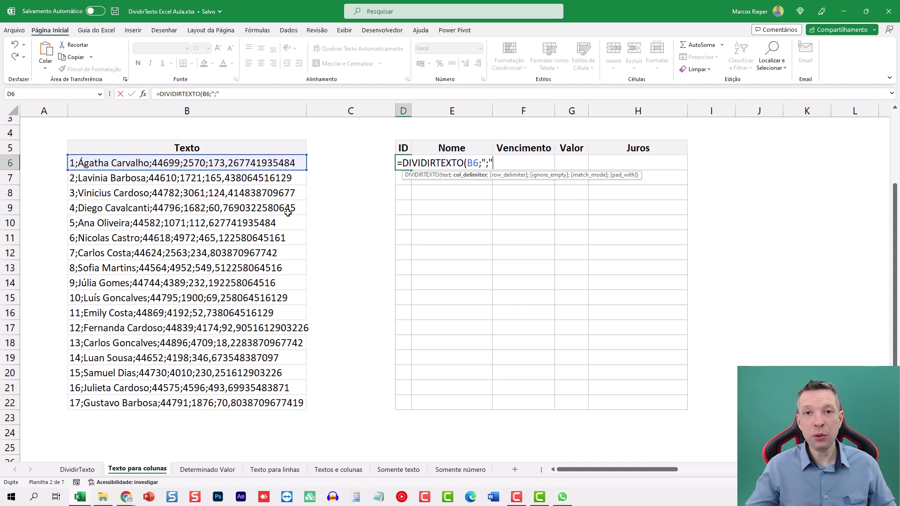
{"action": "type", "text": ")"}
{"action": "key", "text": "ctrl+Return"}
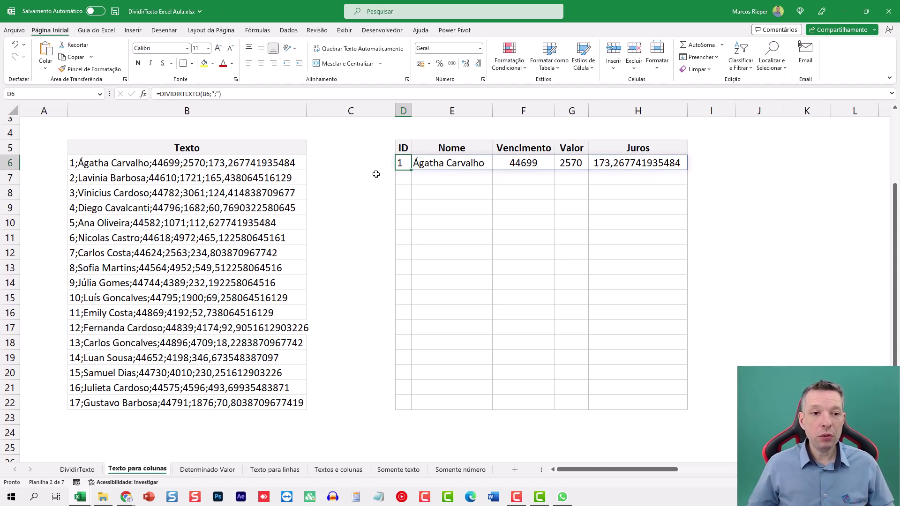
Change the formula's B6 reference to the range B6:B22.
{"action": "double_click", "coordinate": [403, 163]}
{"action": "double_click", "coordinate": [472, 163]}
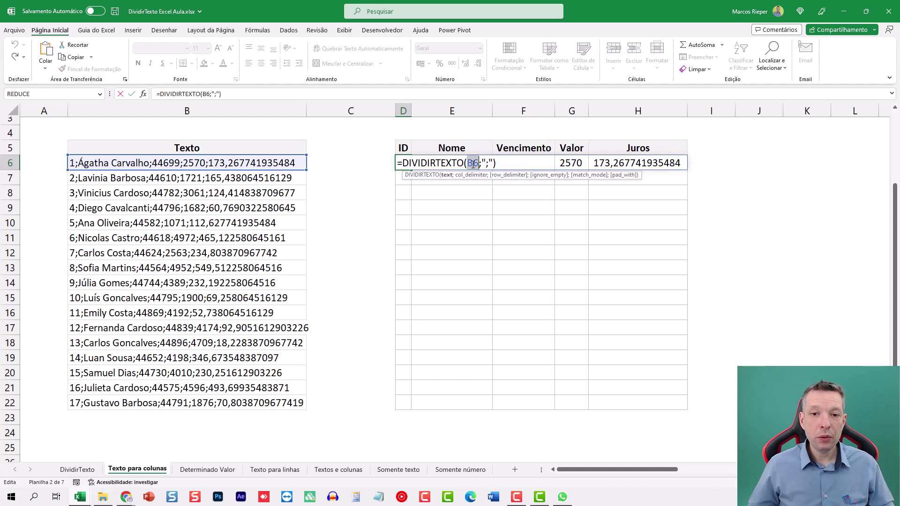
{"action": "left_click_drag", "start_coordinate": [188, 162], "coordinate": [201, 404]}
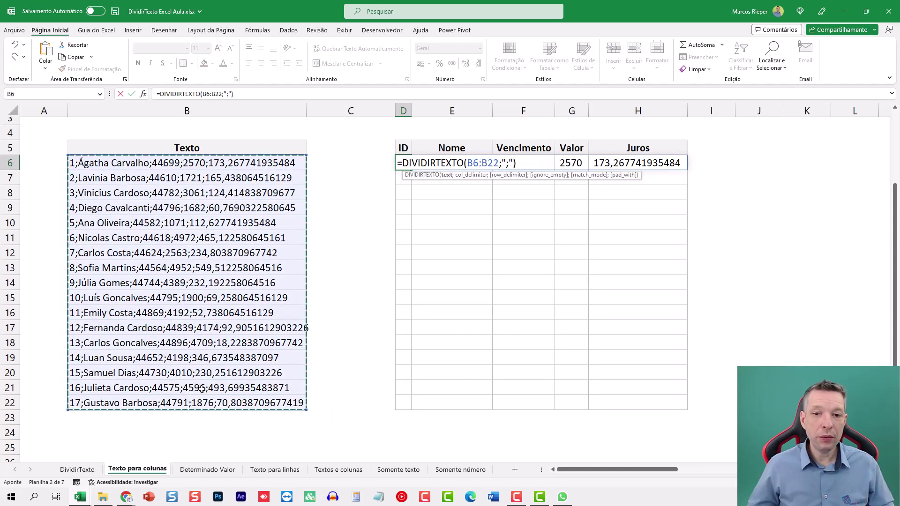
{"action": "key", "text": "Return"}
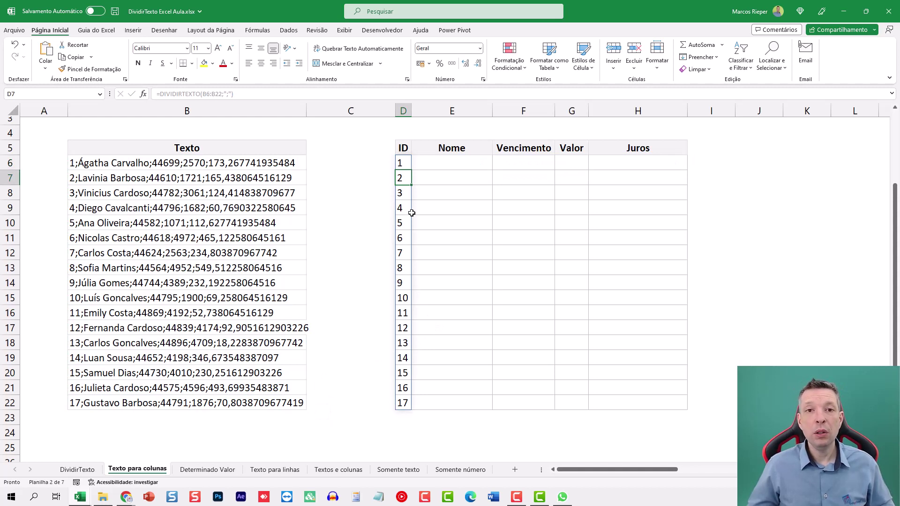
Undo the range version and start wrapping D6's split in BYROW over B6:B22.
{"action": "key", "text": "ctrl+z"}
{"action": "double_click", "coordinate": [402, 162]}
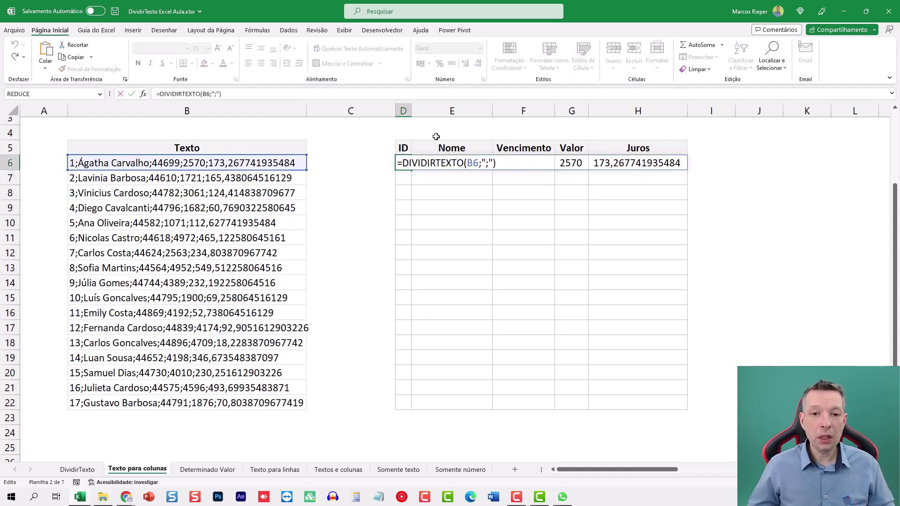
{"action": "type", "text": "BYROW"}
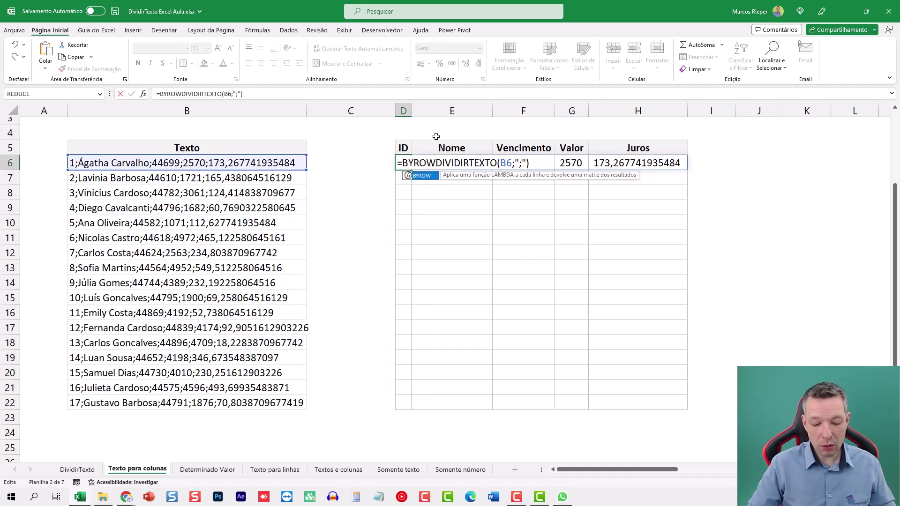
{"action": "type", "text": "("}
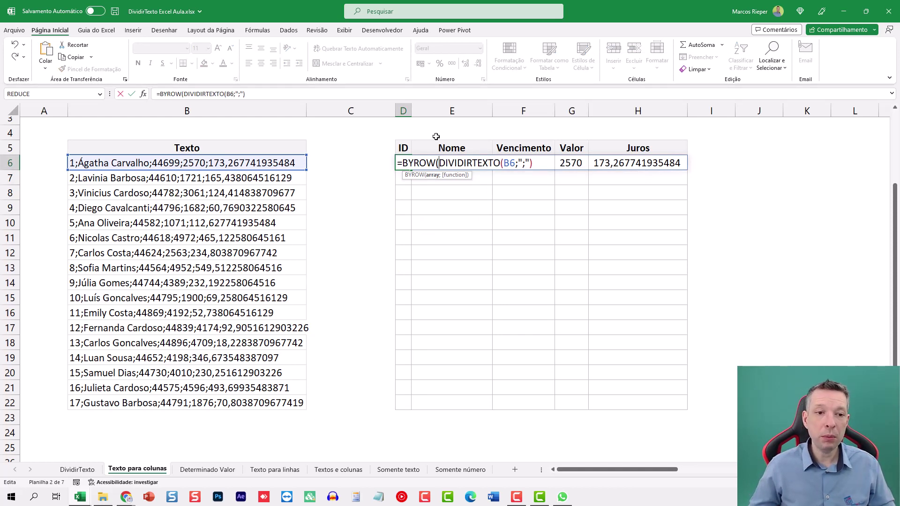
{"action": "key", "text": "Left"}
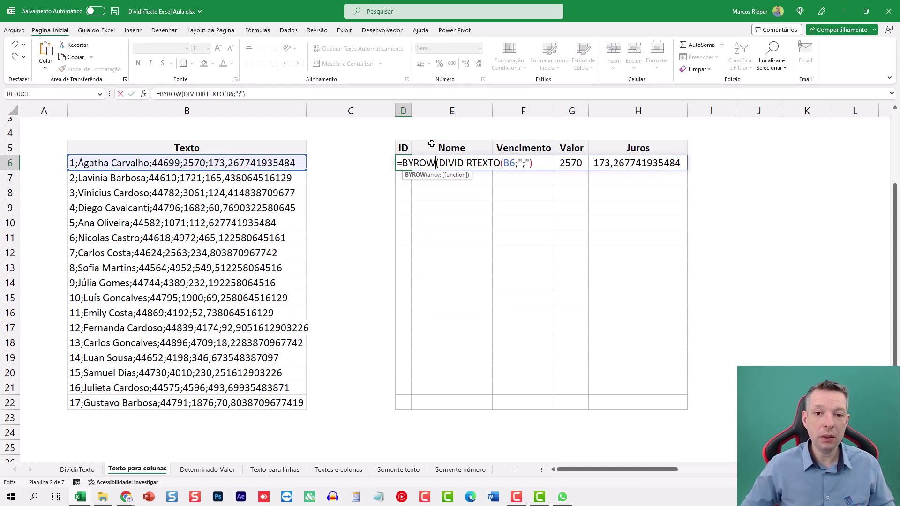
{"action": "key", "text": "Right"}
{"action": "type", "text": ";"}
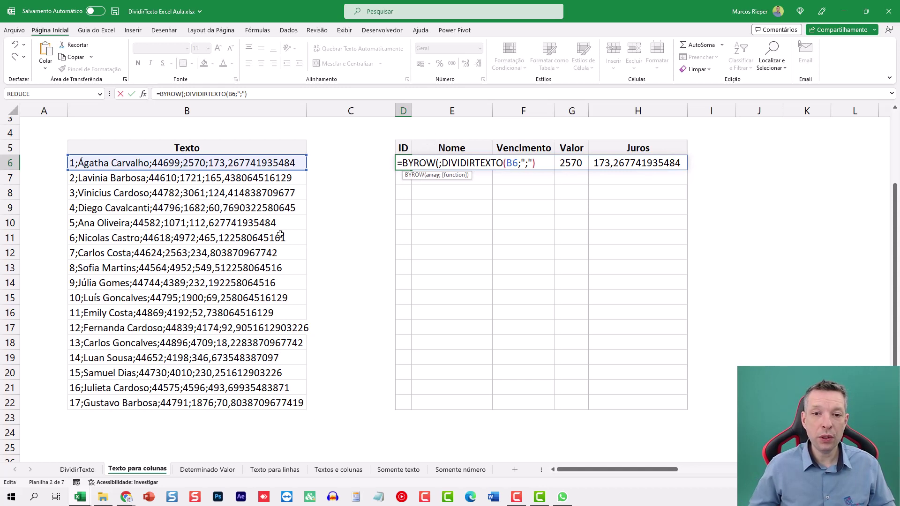
{"action": "left_click_drag", "start_coordinate": [220, 163], "coordinate": [225, 408]}
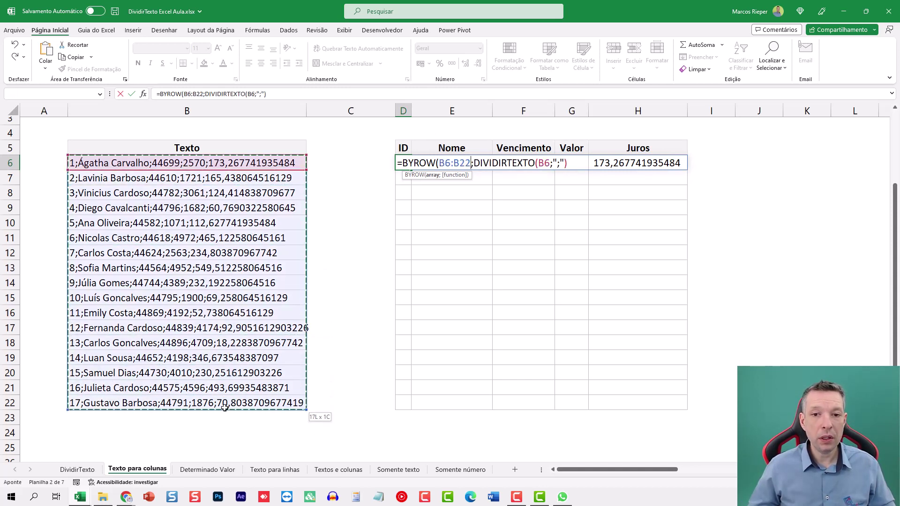
{"action": "type", "text": ";"}
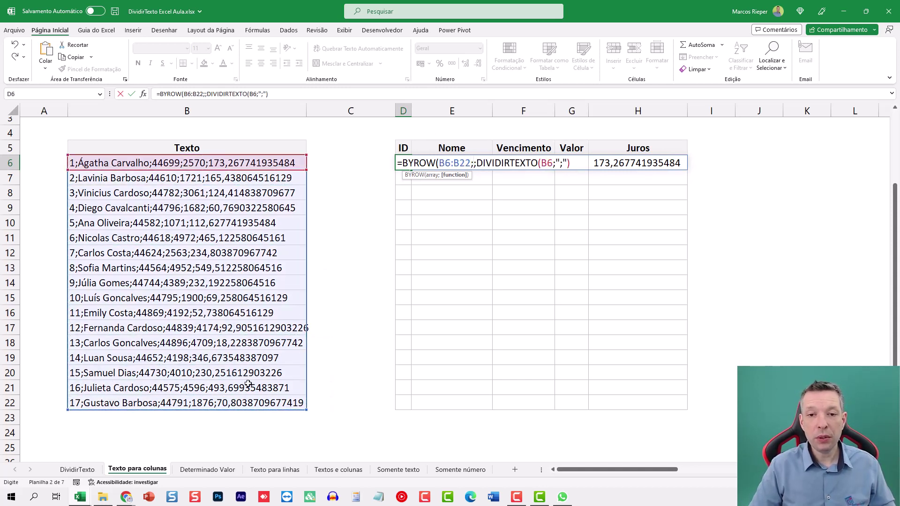
{"action": "key", "text": "BackSpace"}
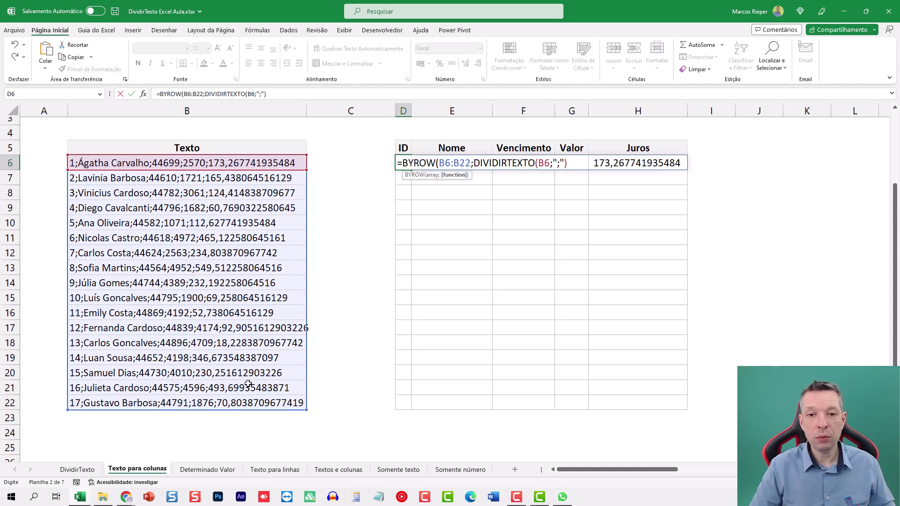
Add LAMBDA(A;…) with A replacing B6, commit the #CALC! result, then undo.
{"action": "type", "text": "LAMBDA("}
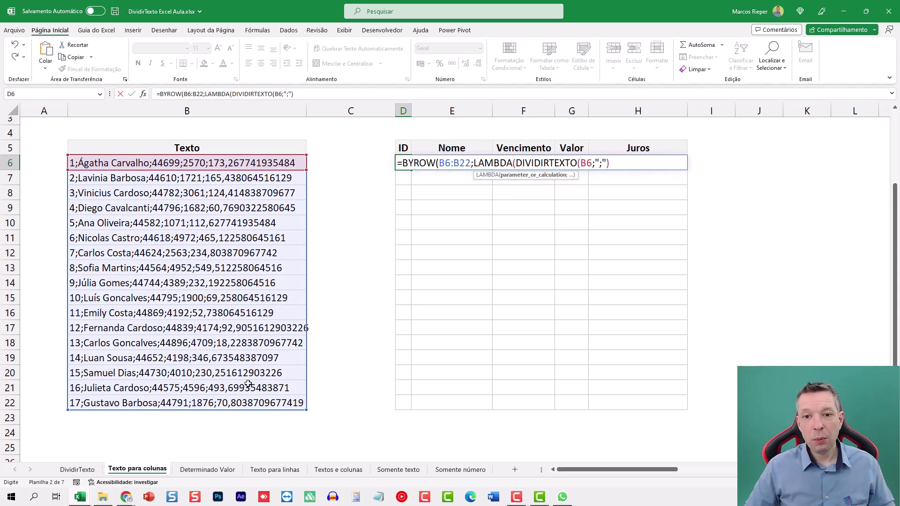
{"action": "type", "text": "A;"}
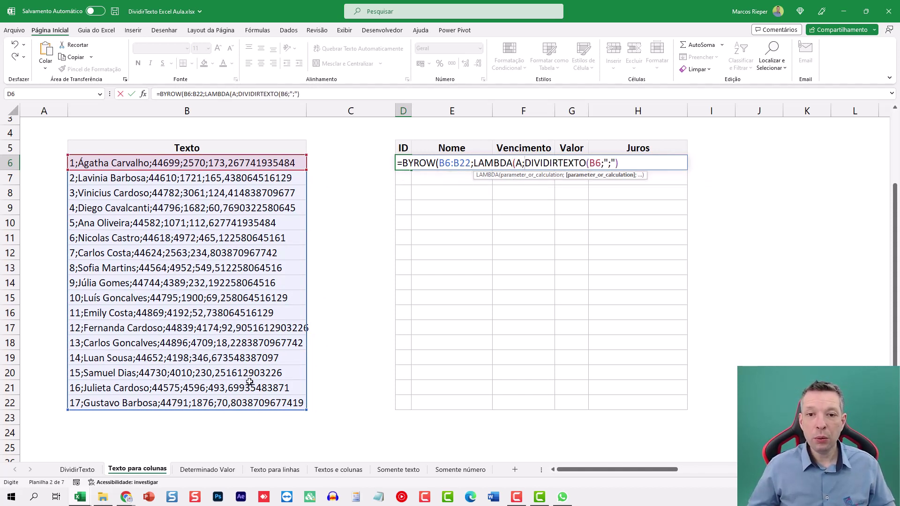
{"action": "left_click", "coordinate": [597, 161]}
{"action": "double_click", "coordinate": [596, 163]}
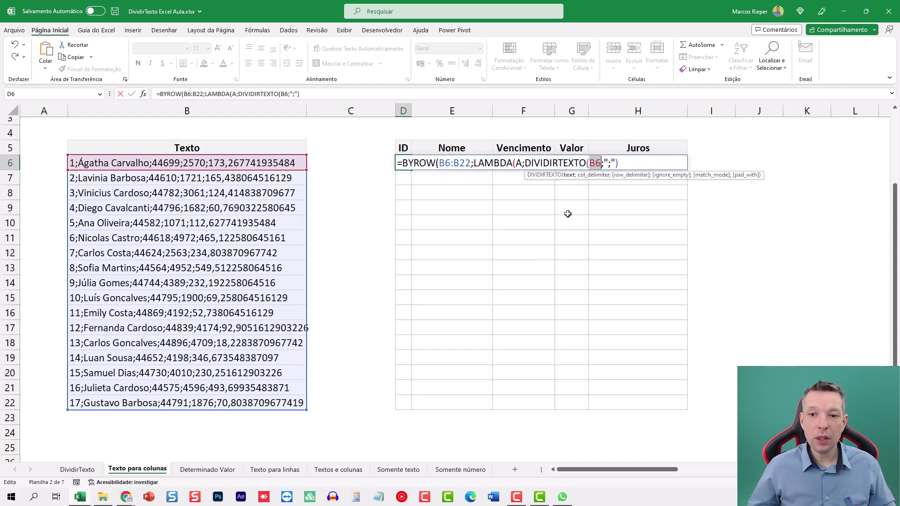
{"action": "type", "text": "A"}
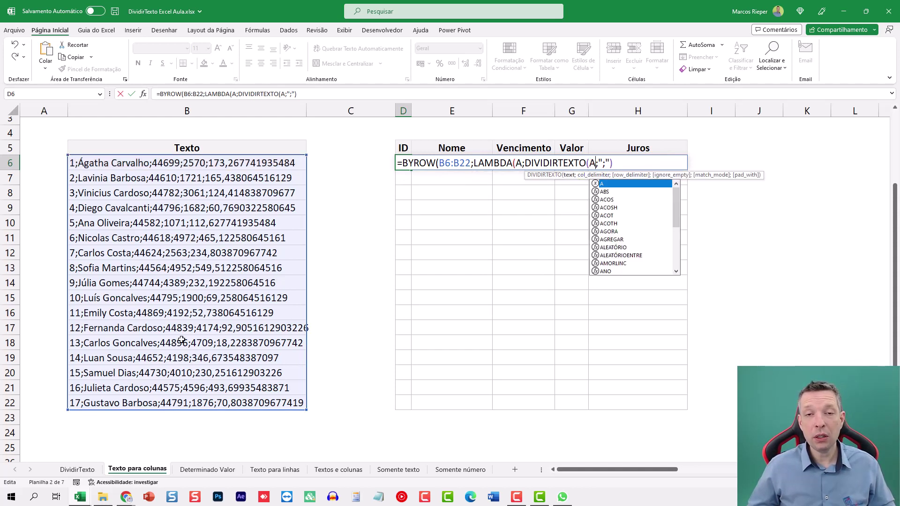
{"action": "left_click", "coordinate": [632, 164]}
{"action": "type", "text": ")"}
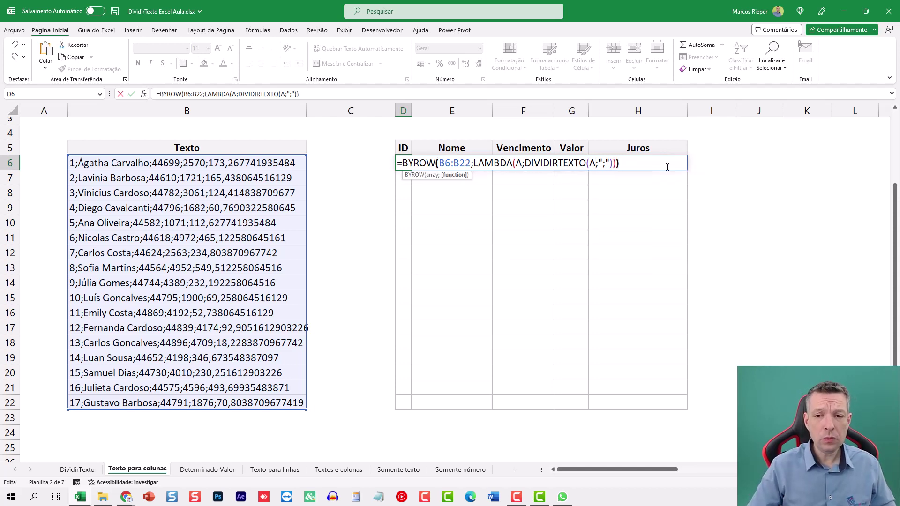
{"action": "type", "text": ")"}
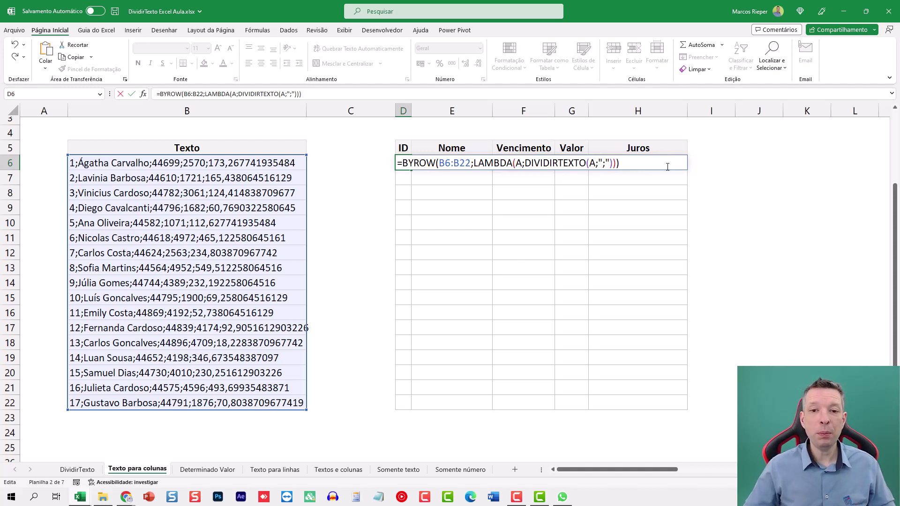
{"action": "key", "text": "ctrl+Return"}
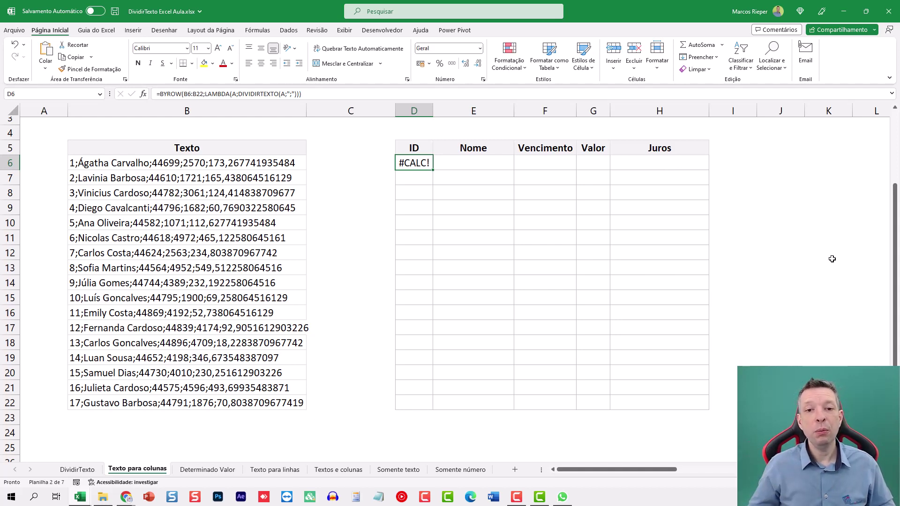
{"action": "key", "text": "ctrl+z"}
Restore =DIVIDIRTEXTO(B6;";") in D6 and fill it down to row 22.
{"action": "key", "text": "Delete"}
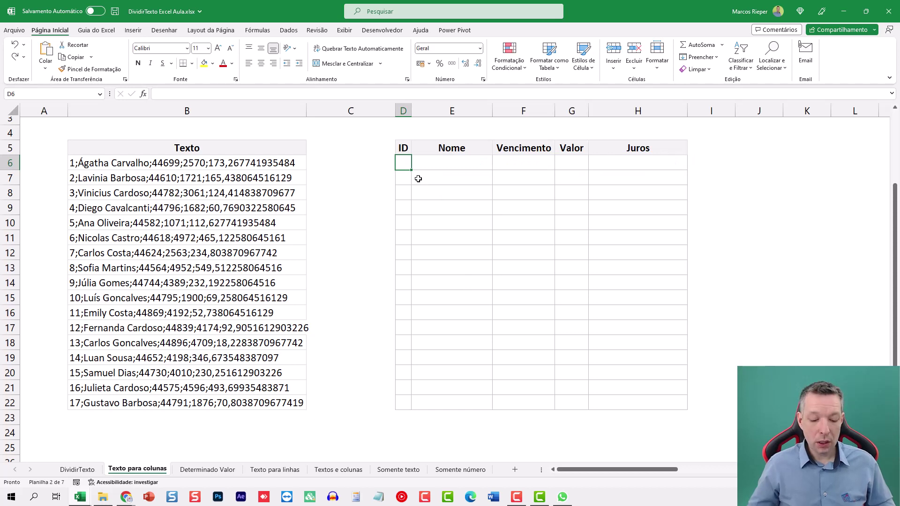
{"action": "key", "text": "ctrl+z"}
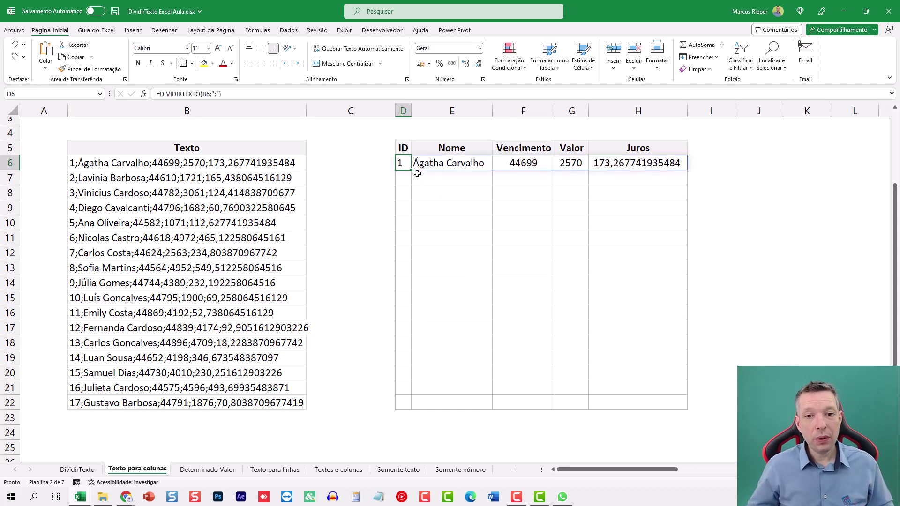
{"action": "key", "text": "Escape"}
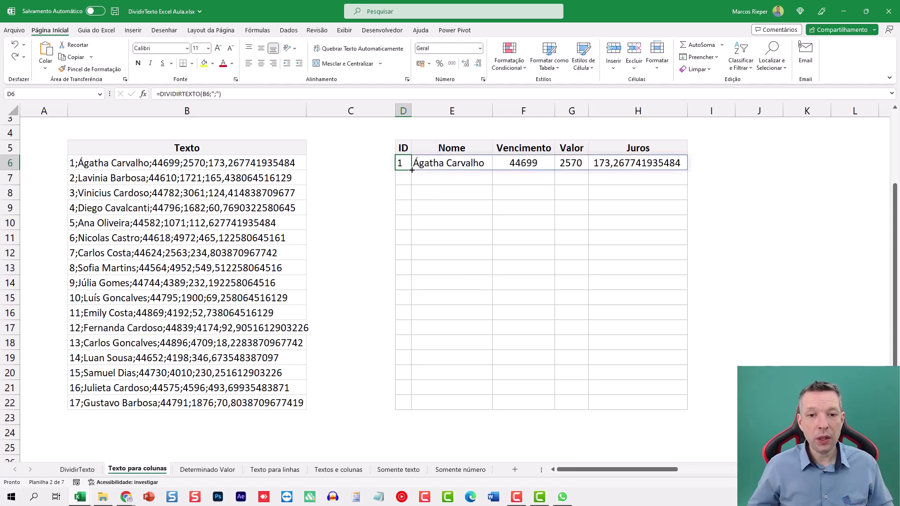
{"action": "left_click_drag", "start_coordinate": [412, 170], "coordinate": [414, 411]}
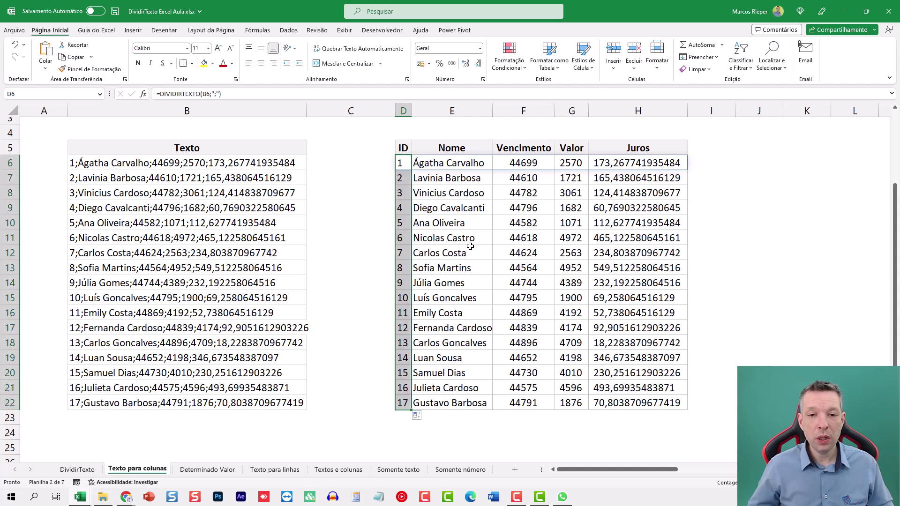
Check the split Nome and Juros results and row 14's formula, then open Determinado Valor.
{"action": "left_click", "coordinate": [470, 247]}
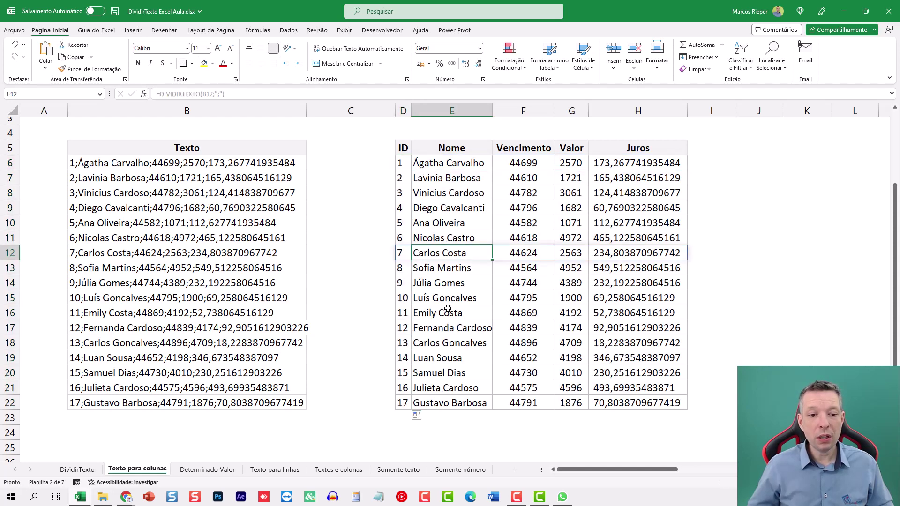
{"action": "left_click", "coordinate": [596, 193]}
{"action": "left_click", "coordinate": [661, 159]}
{"action": "left_click", "coordinate": [601, 209]}
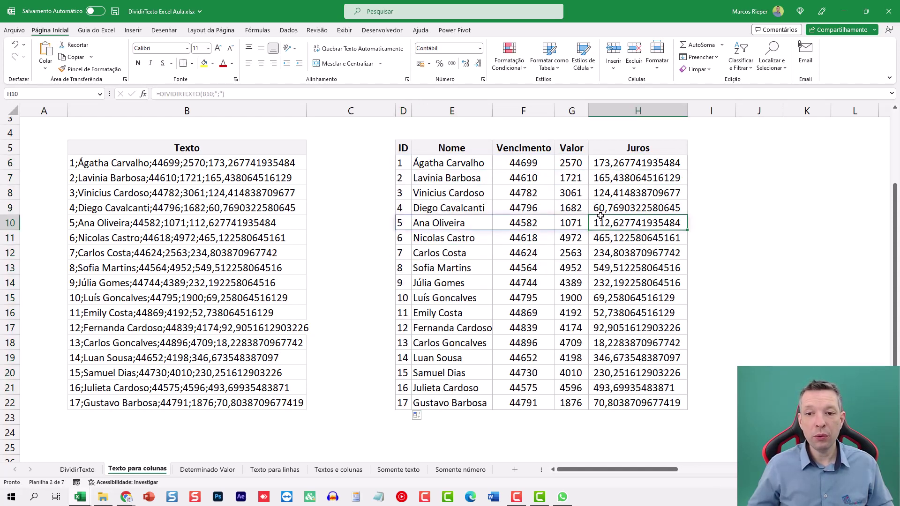
{"action": "left_click", "coordinate": [620, 284]}
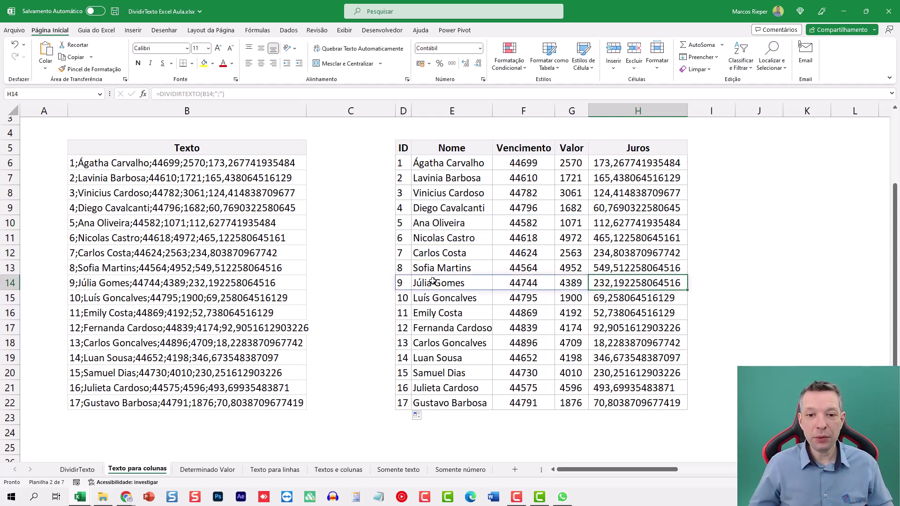
{"action": "left_click", "coordinate": [409, 285]}
{"action": "key", "text": "F2"}
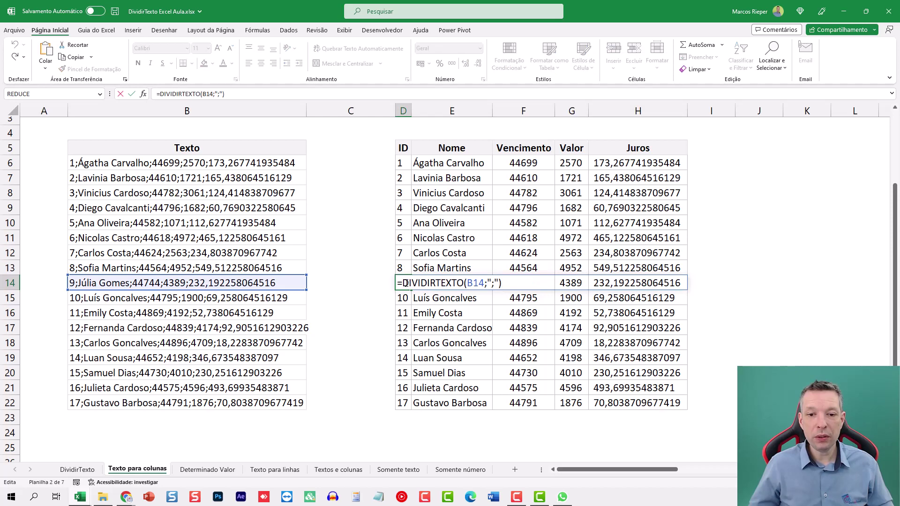
{"action": "key", "text": "Escape"}
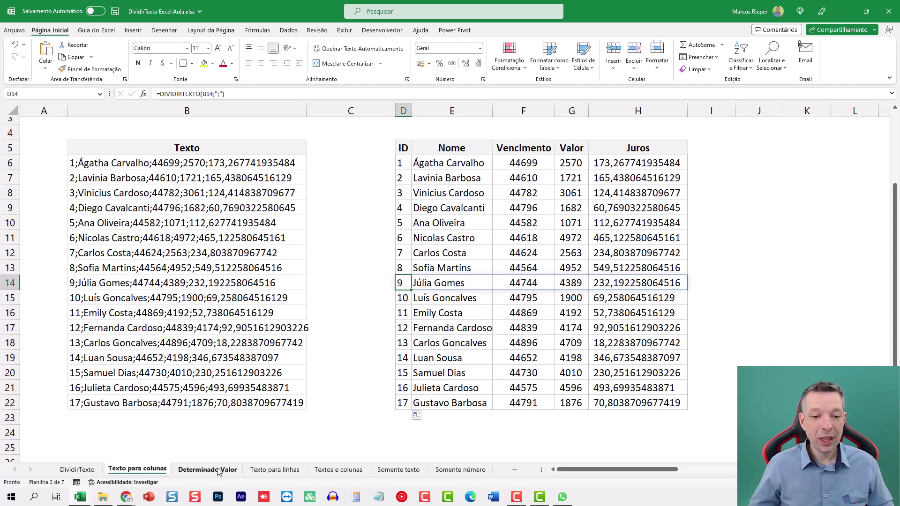
{"action": "left_click", "coordinate": [218, 470]}
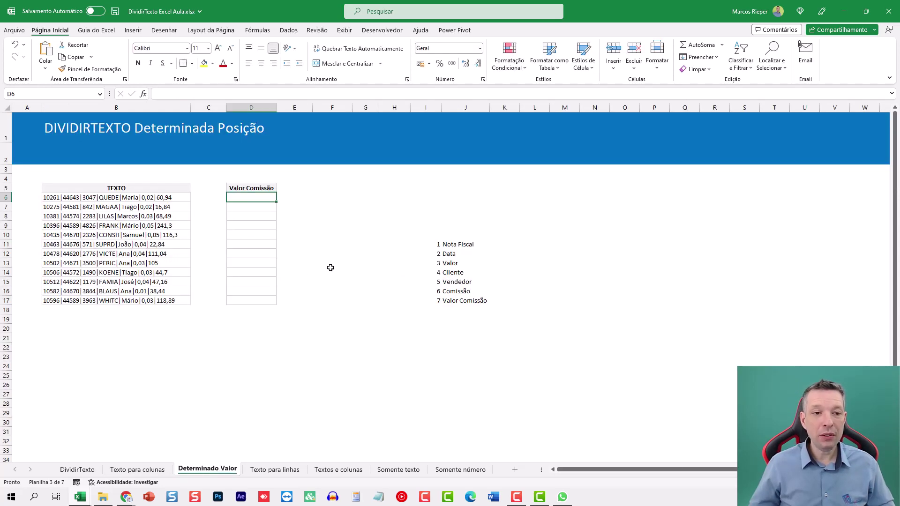
Return to the top of Determinado Valor and select Valor Comissão cell D6.
{"action": "scroll", "coordinate": [331, 268], "scroll_direction": "up", "scroll_amount": 3}
{"action": "key", "text": "Home"}
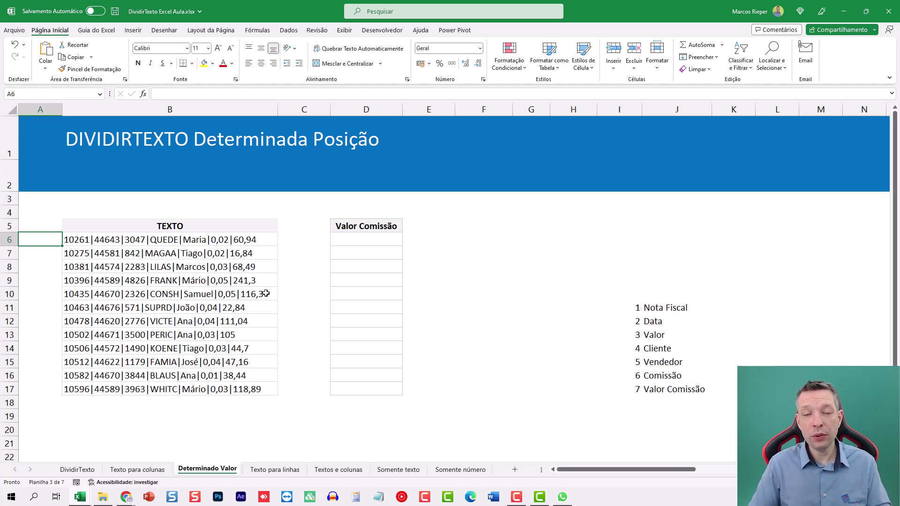
{"action": "left_click", "coordinate": [367, 240]}
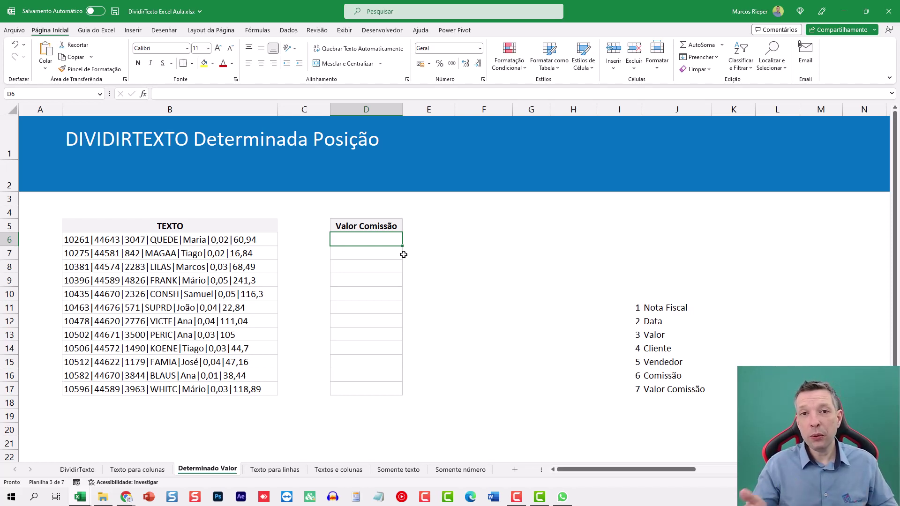
Enter =DIVIDIRTEXTO(B6;"|") in D6, spilling seven fields across D6:J6, and reopen it for editing.
{"action": "type", "text": "=D"}
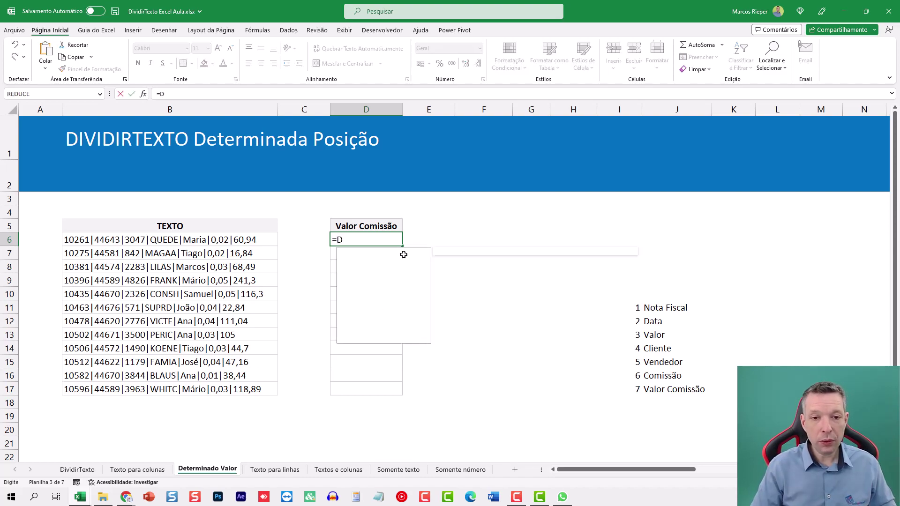
{"action": "type", "text": "IVI"}
{"action": "key", "text": "Tab"}
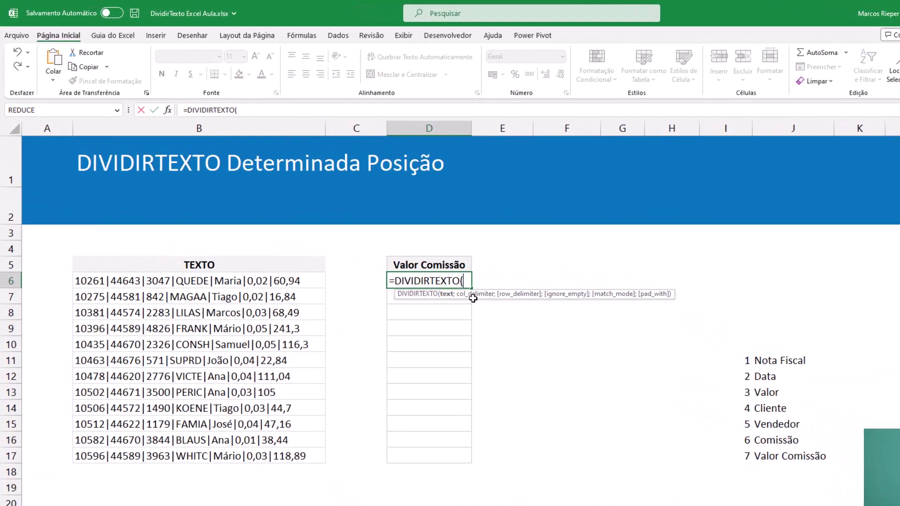
{"action": "key", "text": "Left"}
{"action": "key", "text": "Left"}
{"action": "type", "text": ";"}
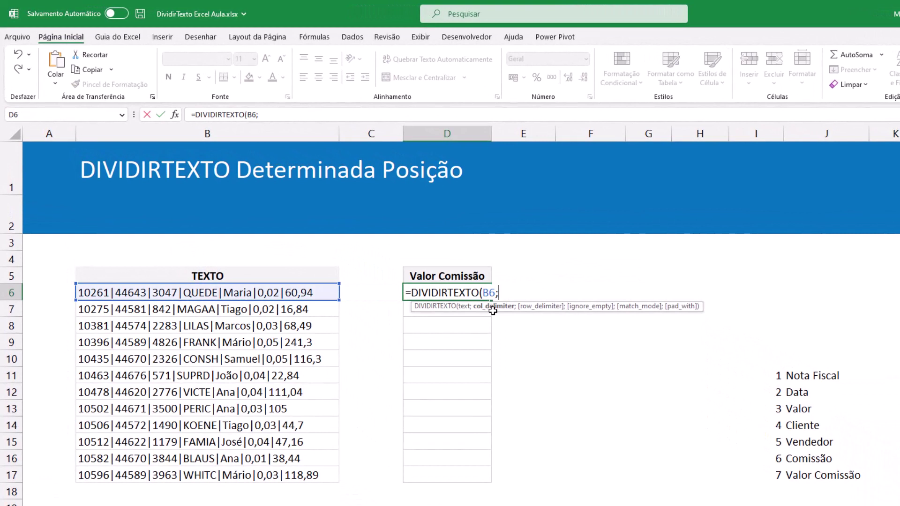
{"action": "type", "text": "\"|"}
{"action": "key", "text": "Return"}
{"action": "key", "text": "Up"}
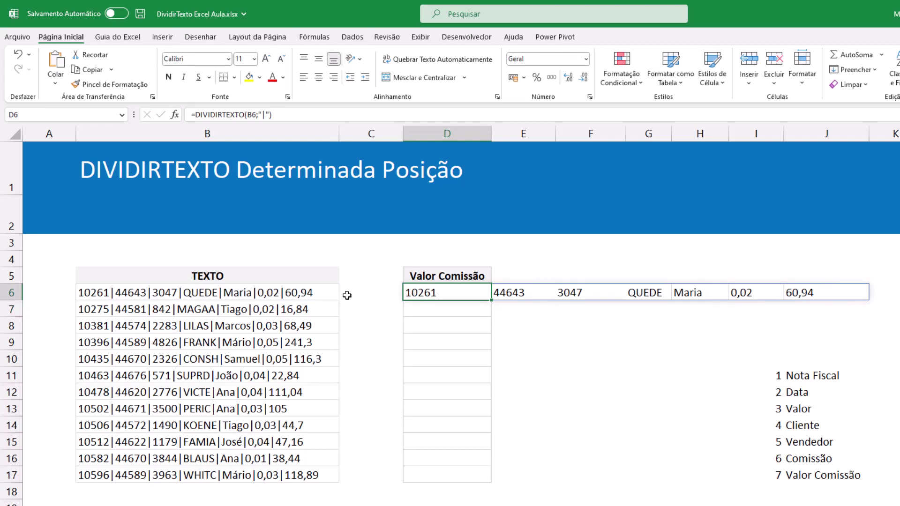
{"action": "double_click", "coordinate": [427, 297]}
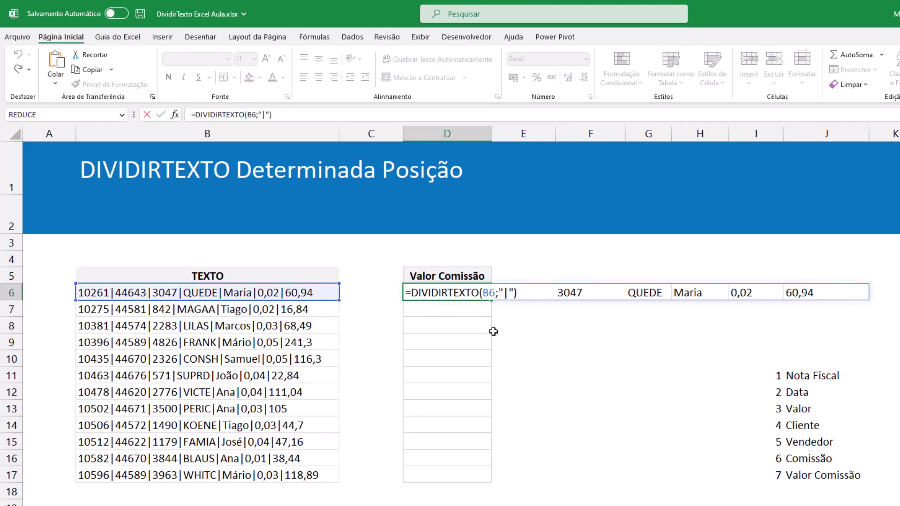
Wrap the split in ÍNDICE(…;2) to return B6's second field.
{"action": "type", "text": "ÍNDICE"}
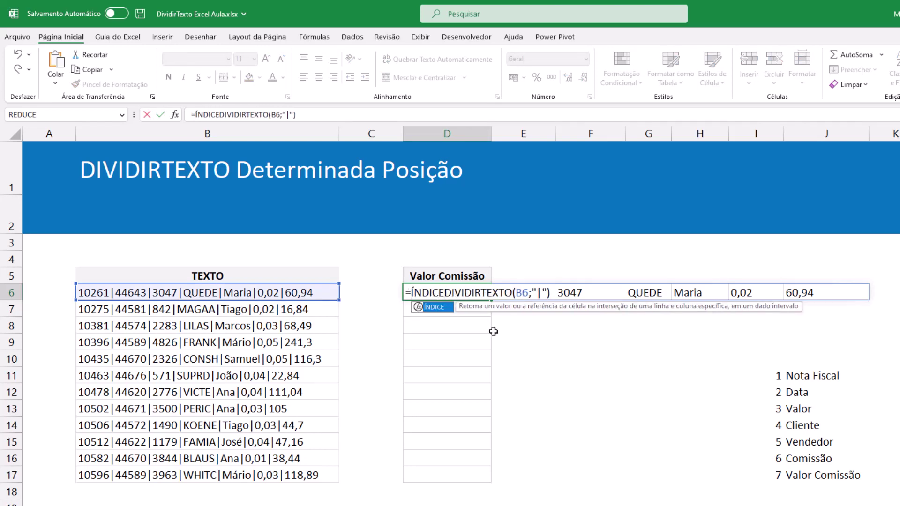
{"action": "type", "text": "("}
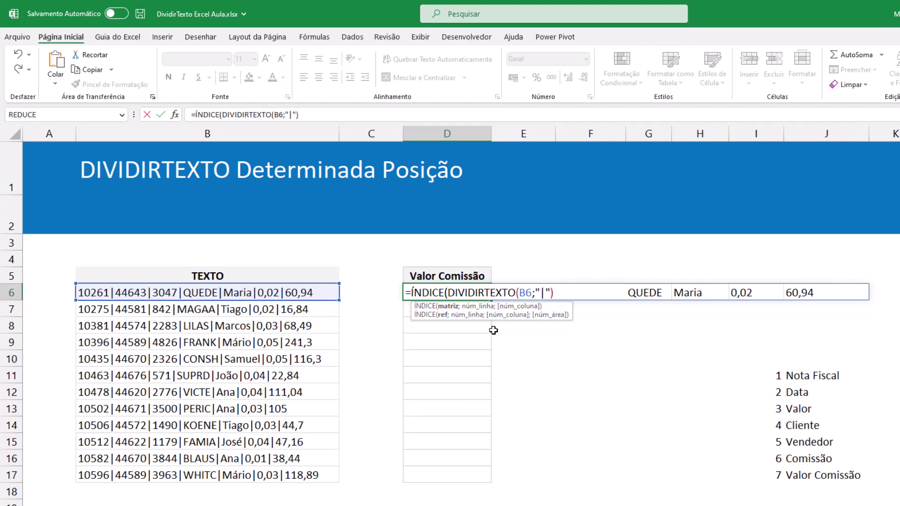
{"action": "left_click", "coordinate": [448, 293]}
{"action": "type", "text": ";"}
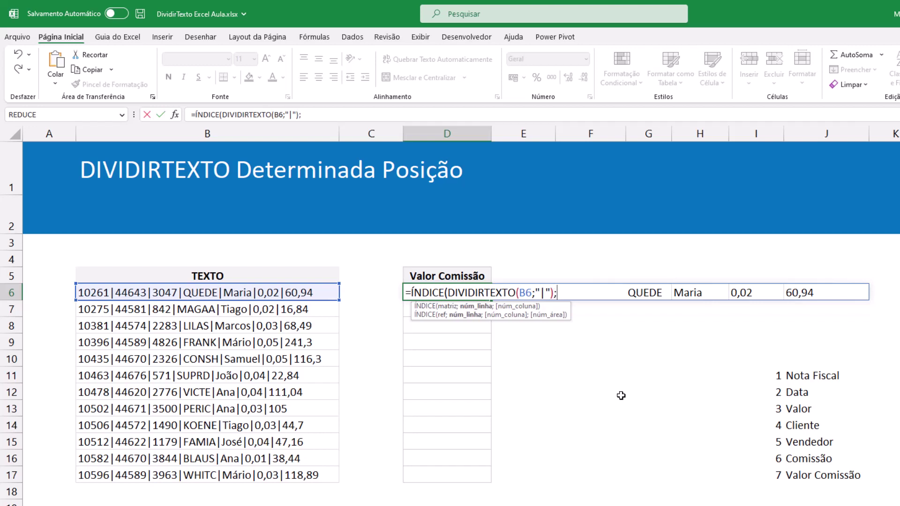
{"action": "type", "text": "2"}
{"action": "key", "text": "Return"}
{"action": "key", "text": "Up"}
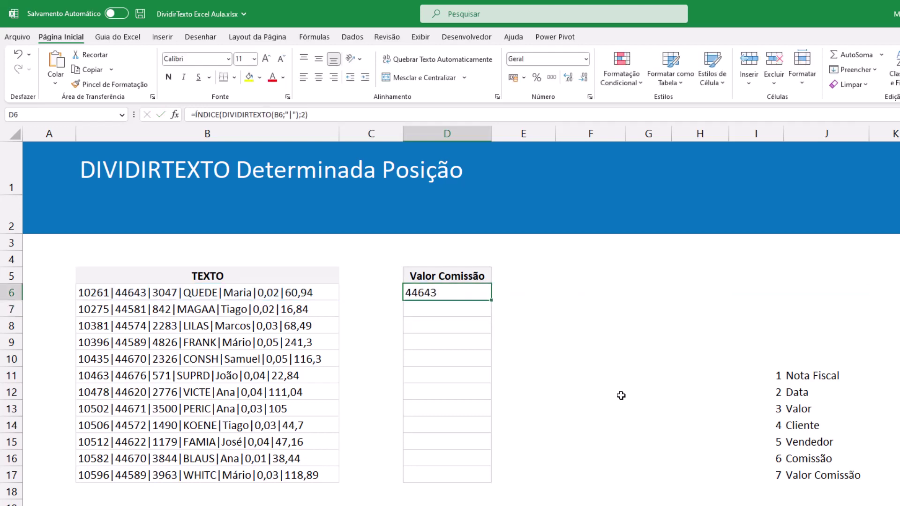
Change the ÍNDICE position from 2 to 3 so D6 returns 3047.
{"action": "key", "text": "F2"}
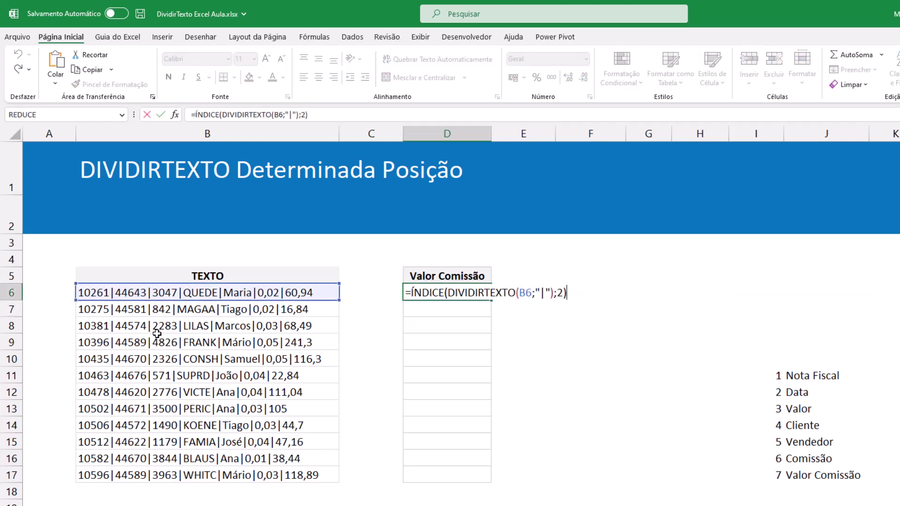
{"action": "key", "text": "BackSpace"}
{"action": "type", "text": "3"}
{"action": "key", "text": "Return"}
{"action": "key", "text": "Up"}
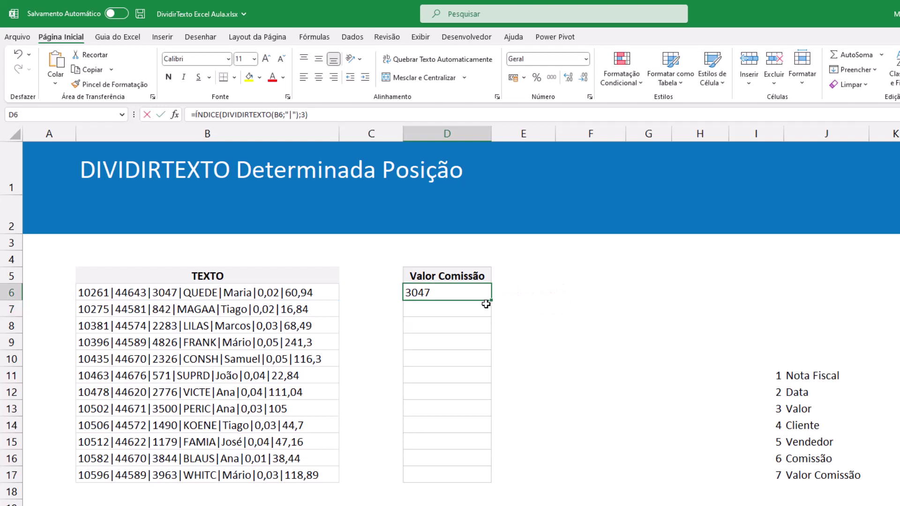
{"action": "key", "text": "F2"}
{"action": "left_click", "coordinate": [565, 291]}
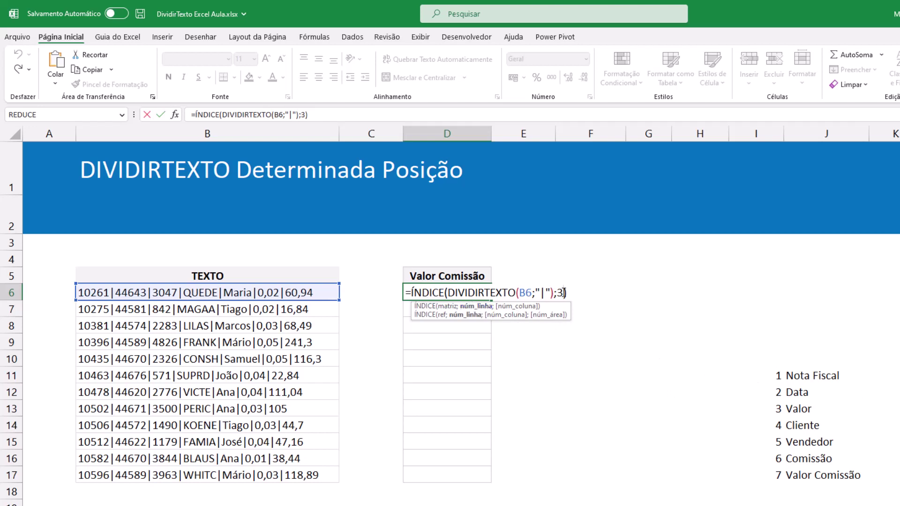
Try several ÍNDICE positions, switching the {1;3} array separator to a backslash.
{"action": "key", "text": "BackSpace"}
{"action": "type", "text": "{1;3}"}
{"action": "key", "text": "ctrl+Return"}
{"action": "key", "text": "F2"}
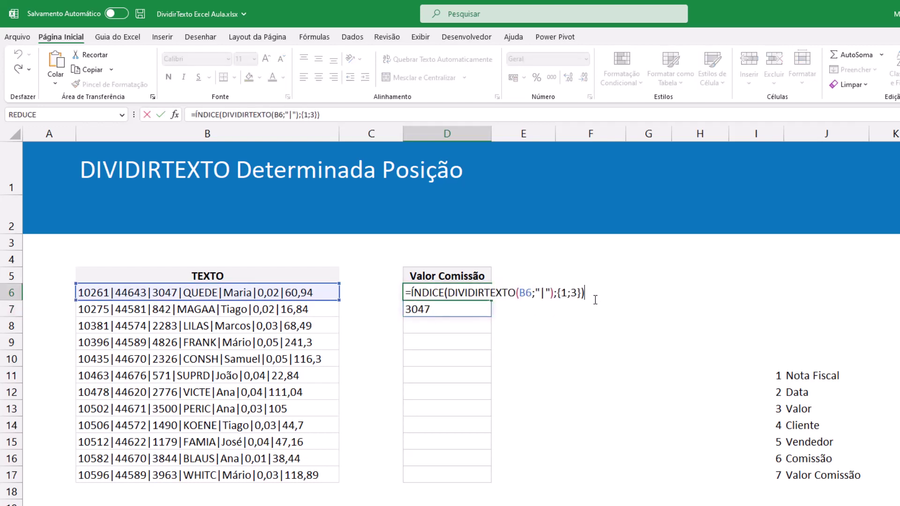
{"action": "double_click", "coordinate": [568, 293]}
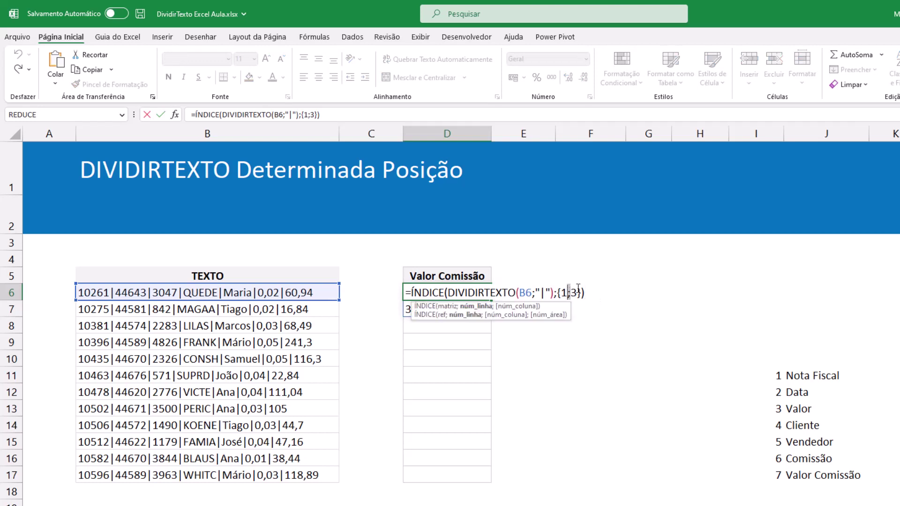
{"action": "type", "text": "\\"}
{"action": "key", "text": "Return"}
{"action": "key", "text": "Up"}
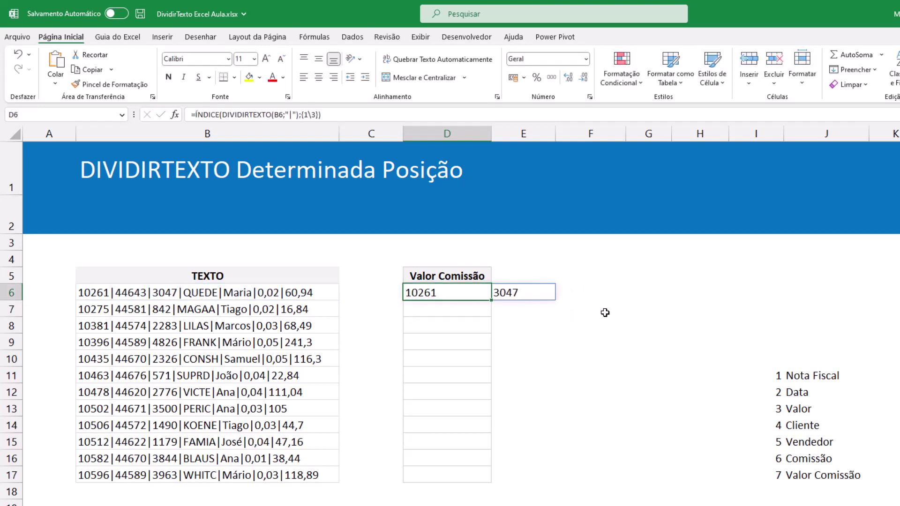
Restore the row-separated {1;3} positions array in D6's formula.
{"action": "key", "text": "F2"}
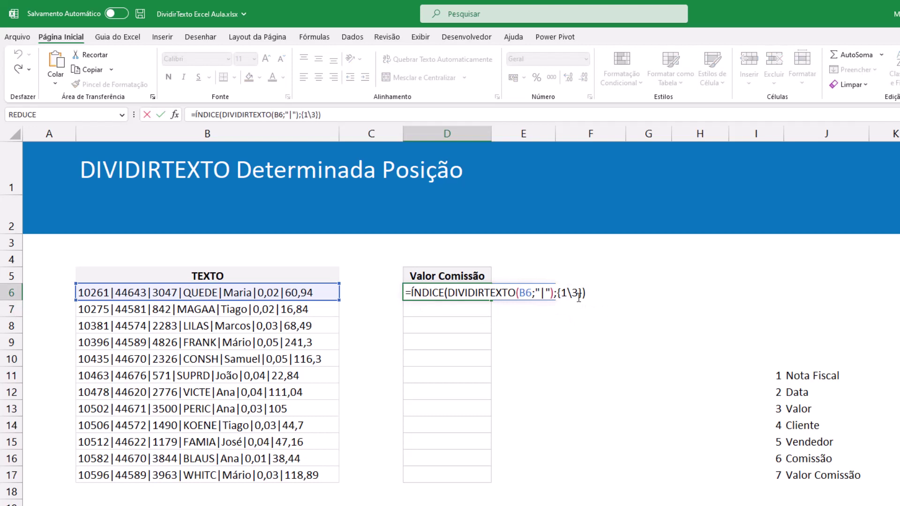
{"action": "left_click", "coordinate": [559, 292]}
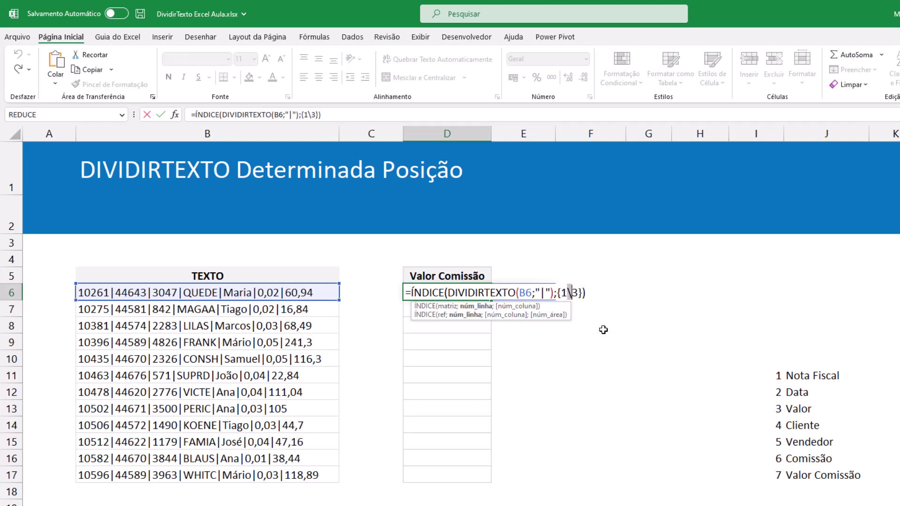
{"action": "key", "text": "BackSpace"}
{"action": "type", "text": ";"}
{"action": "key", "text": "ctrl+Return"}
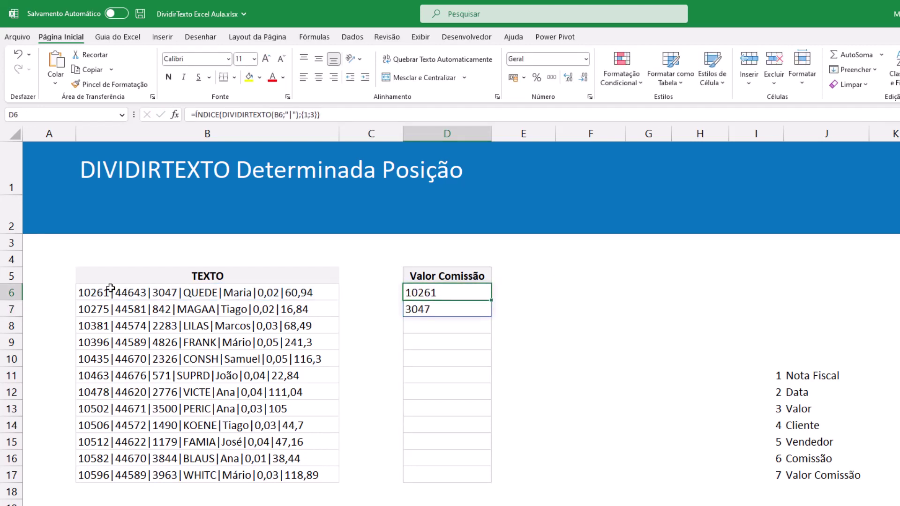
{"action": "key", "text": "F2"}
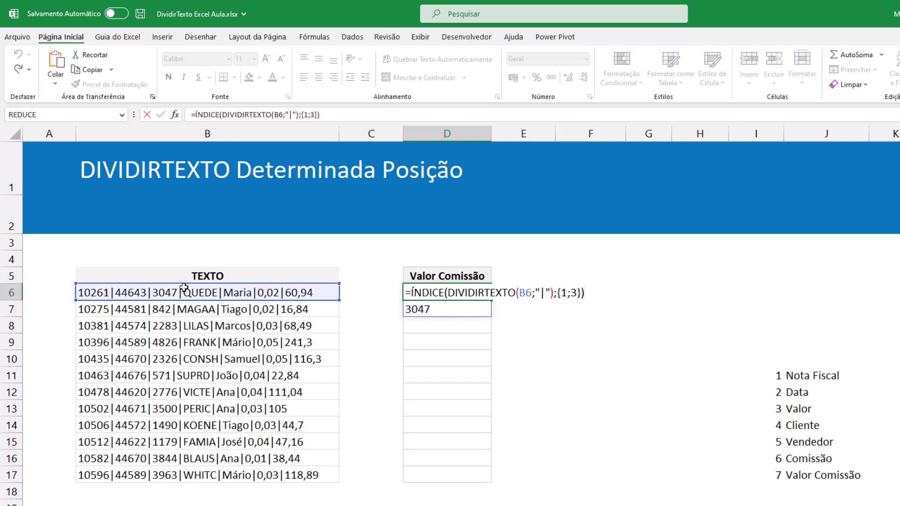
{"action": "key", "text": "Escape"}
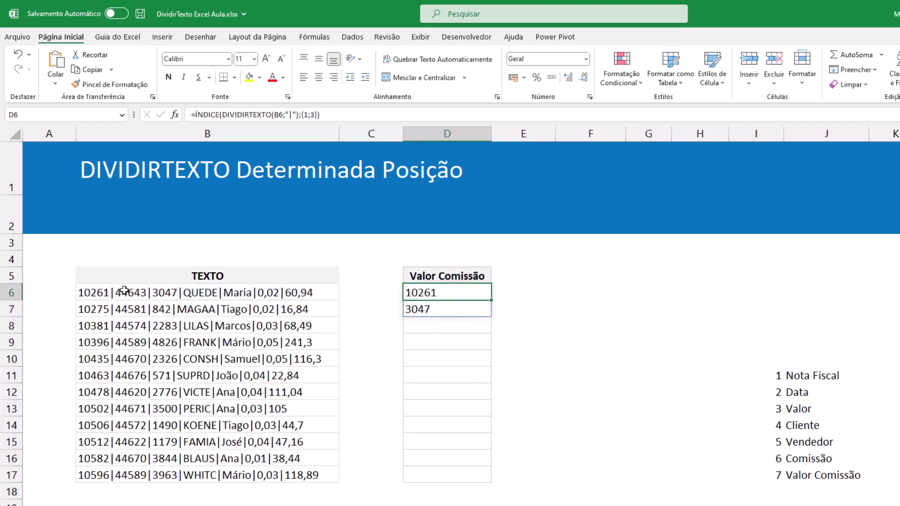
Replace the positions with PROCX(D5;J11:J17;I11:I17) so D6 returns 60,94.
{"action": "key", "text": "F2"}
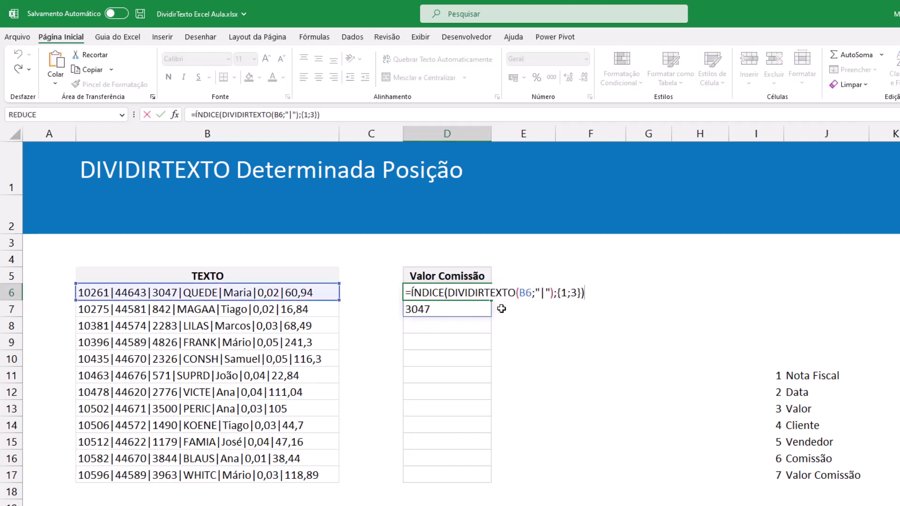
{"action": "mouse_move", "coordinate": [564, 292]}
{"action": "left_mouse_down"}
{"action": "mouse_move", "coordinate": [582, 292]}
{"action": "mouse_move", "coordinate": [559, 293]}
{"action": "left_mouse_up"}
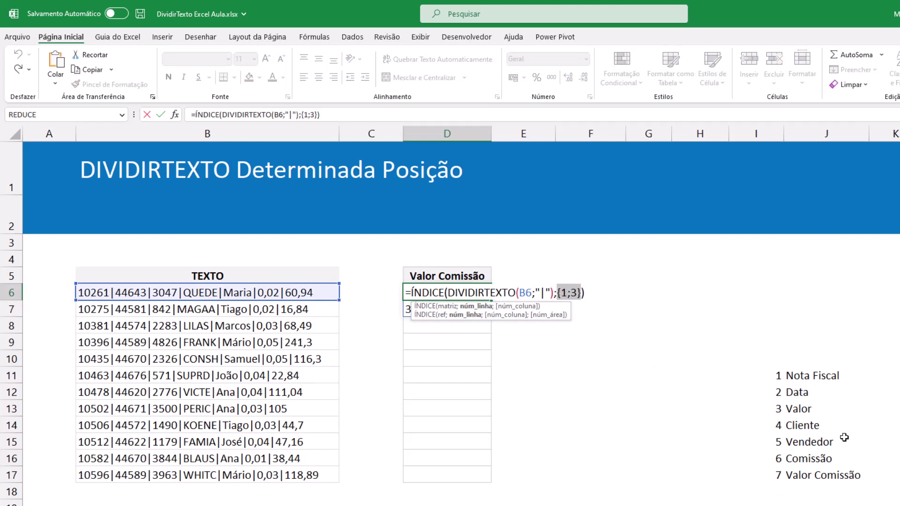
{"action": "type", "text": "PROCX("}
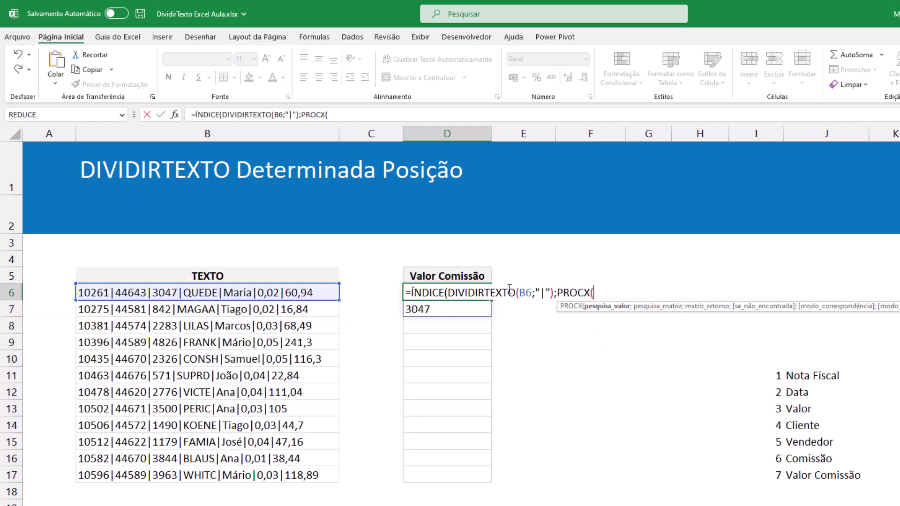
{"action": "left_click", "coordinate": [435, 276]}
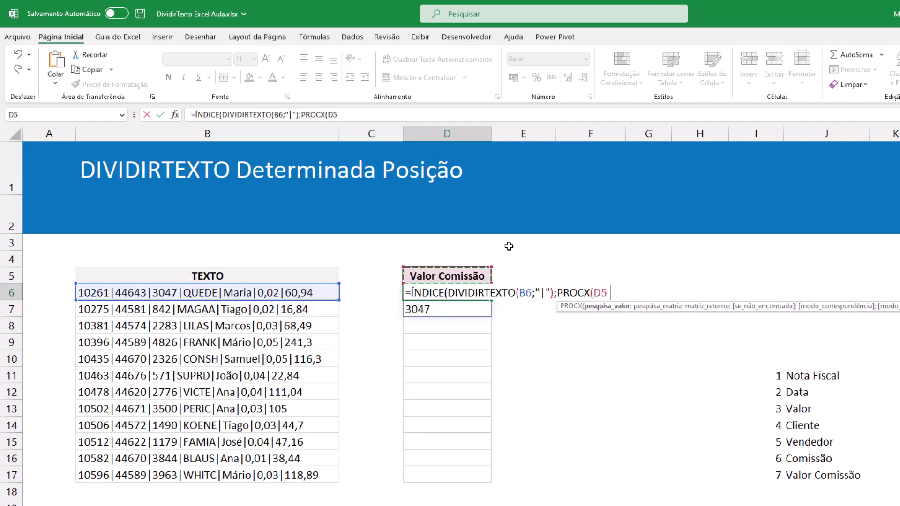
{"action": "type", "text": ";"}
{"action": "left_click_drag", "start_coordinate": [798, 379], "coordinate": [799, 476]}
{"action": "type", "text": ";"}
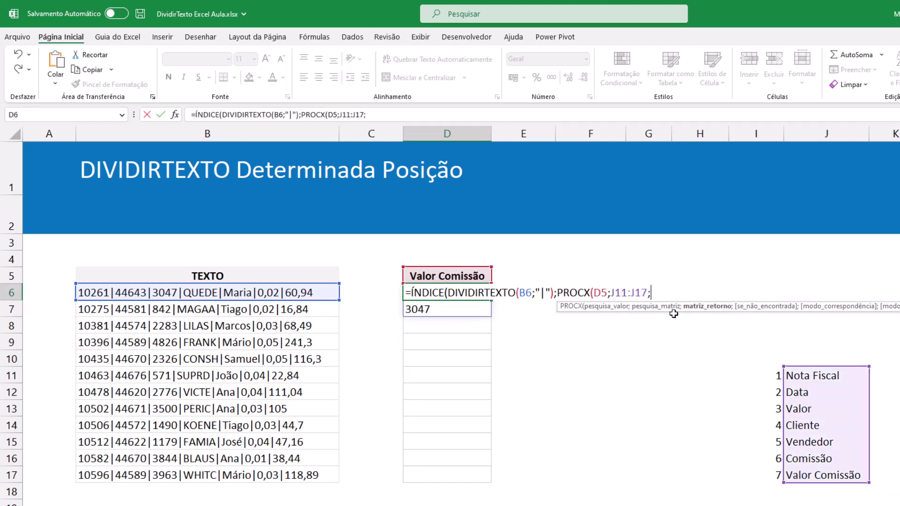
{"action": "left_click_drag", "start_coordinate": [771, 476], "coordinate": [768, 372]}
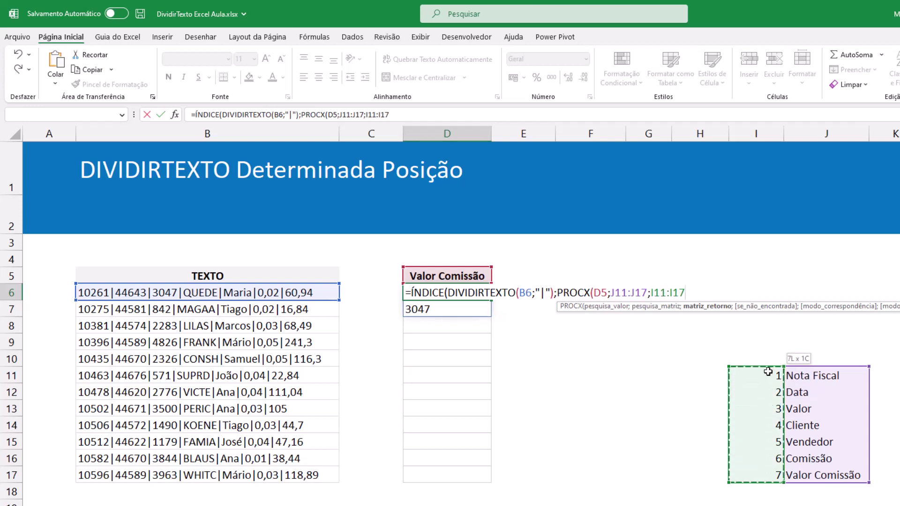
{"action": "type", "text": ")"}
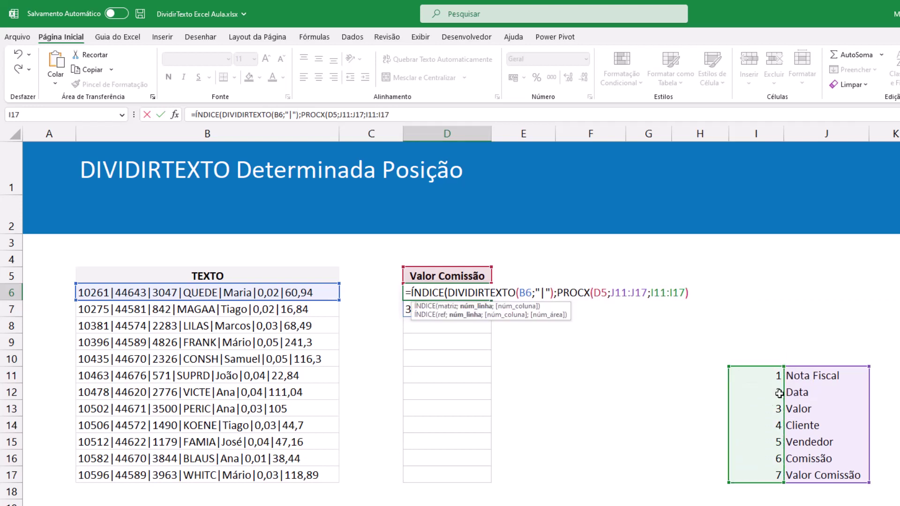
{"action": "key", "text": "ctrl+Return"}
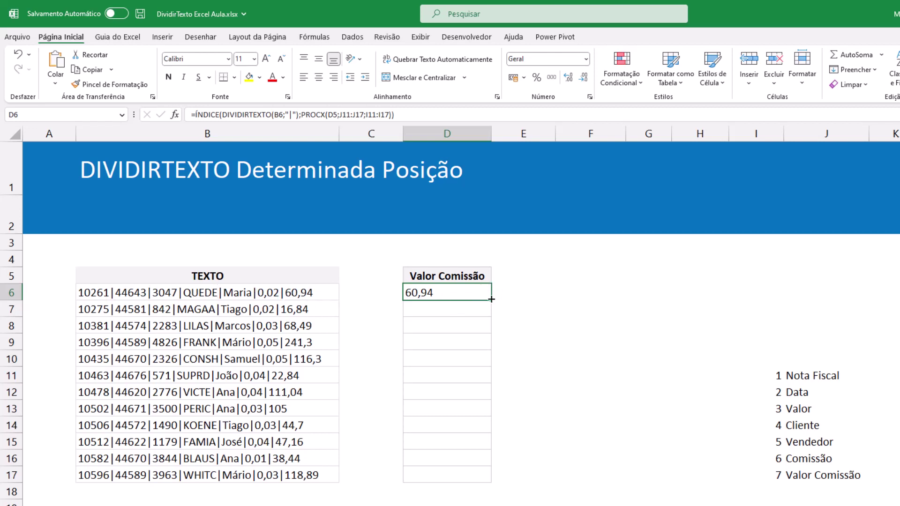
Make the PROCX references absolute: $D$5, $J$11:$J$17 and $I$11:$I$17.
{"action": "key", "text": "F2"}
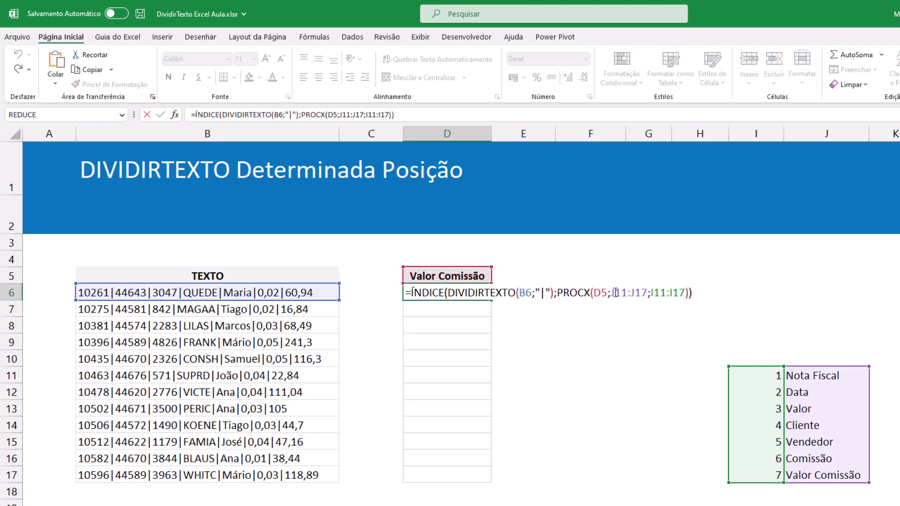
{"action": "double_click", "coordinate": [601, 293]}
{"action": "key", "text": "F4"}
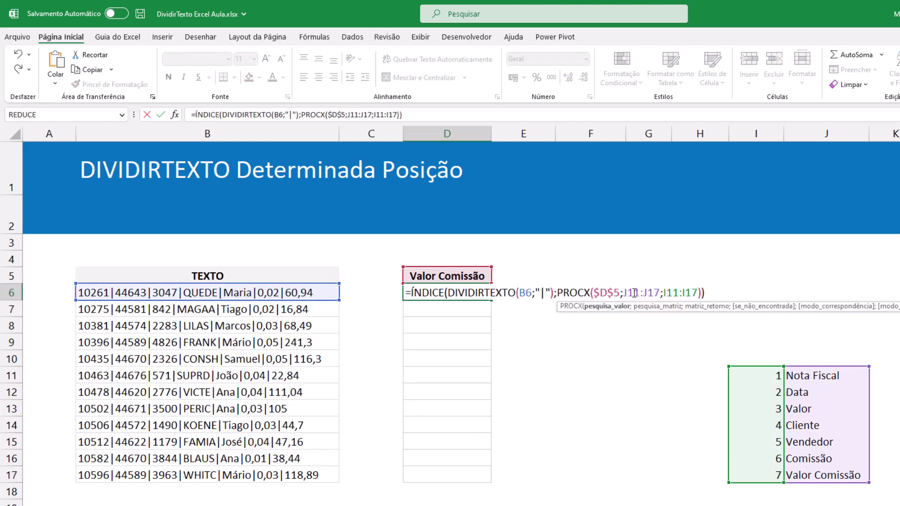
{"action": "double_click", "coordinate": [632, 293]}
{"action": "key", "text": "F4"}
{"action": "double_click", "coordinate": [666, 292]}
{"action": "key", "text": "F4"}
{"action": "double_click", "coordinate": [696, 292]}
{"action": "key", "text": "F4"}
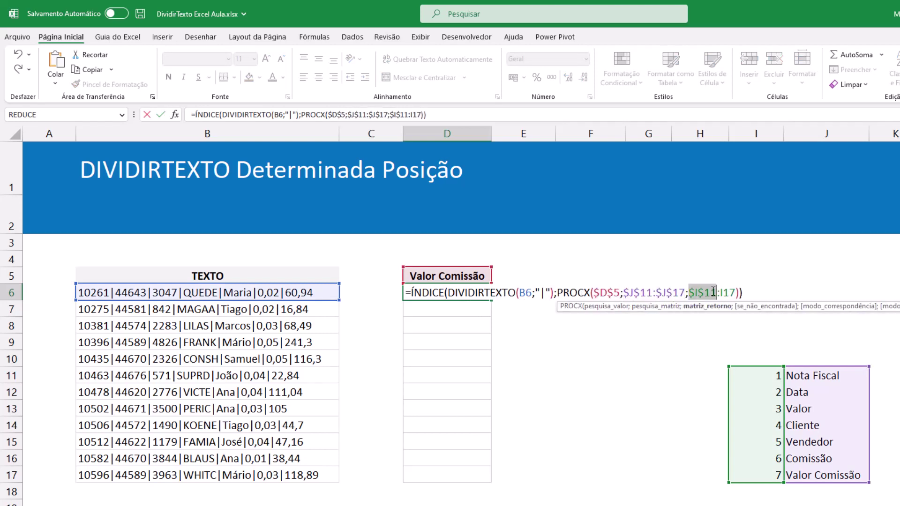
{"action": "double_click", "coordinate": [726, 292]}
{"action": "key", "text": "F4"}
{"action": "key", "text": "Return"}
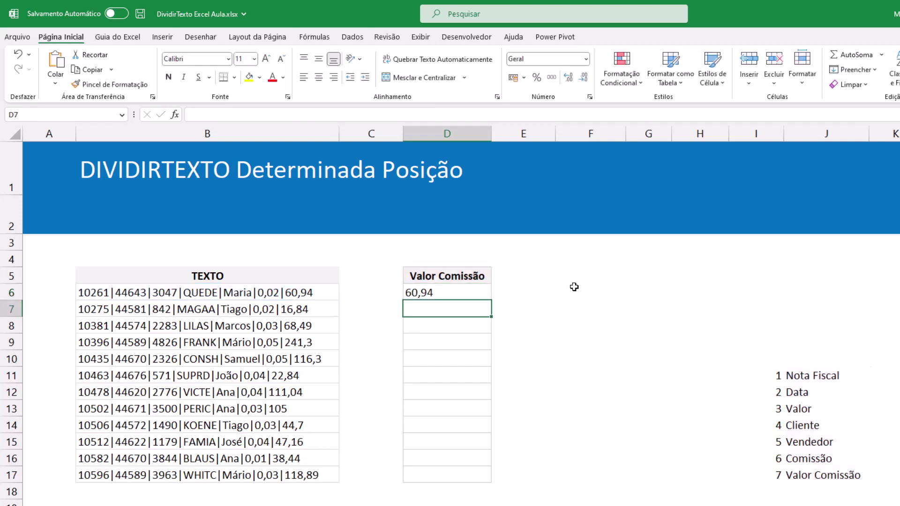
Fill D6's formula down to D17 and inspect the copy in D8.
{"action": "left_click", "coordinate": [467, 292]}
{"action": "left_click_drag", "start_coordinate": [491, 300], "coordinate": [483, 474]}
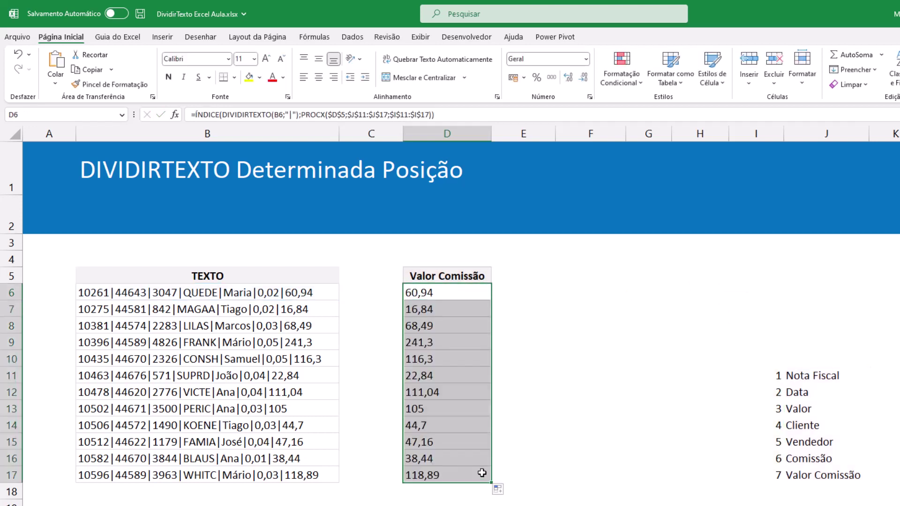
{"action": "left_click", "coordinate": [438, 324]}
{"action": "key", "text": "F2"}
{"action": "key", "text": "Escape"}
Switch the D5 header dropdown to Valor, then to Cliente, and check D7.
{"action": "left_click", "coordinate": [483, 277]}
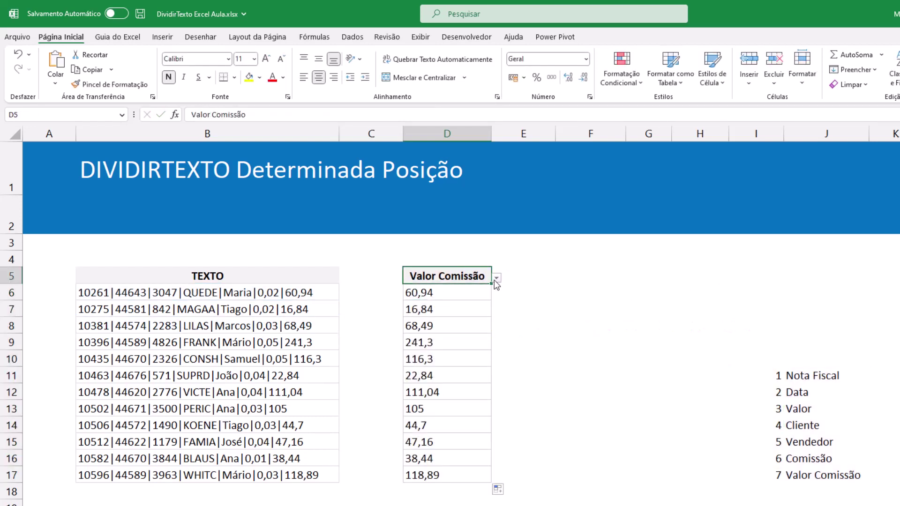
{"action": "left_click", "coordinate": [496, 278]}
{"action": "left_click", "coordinate": [479, 309]}
{"action": "left_click", "coordinate": [495, 279]}
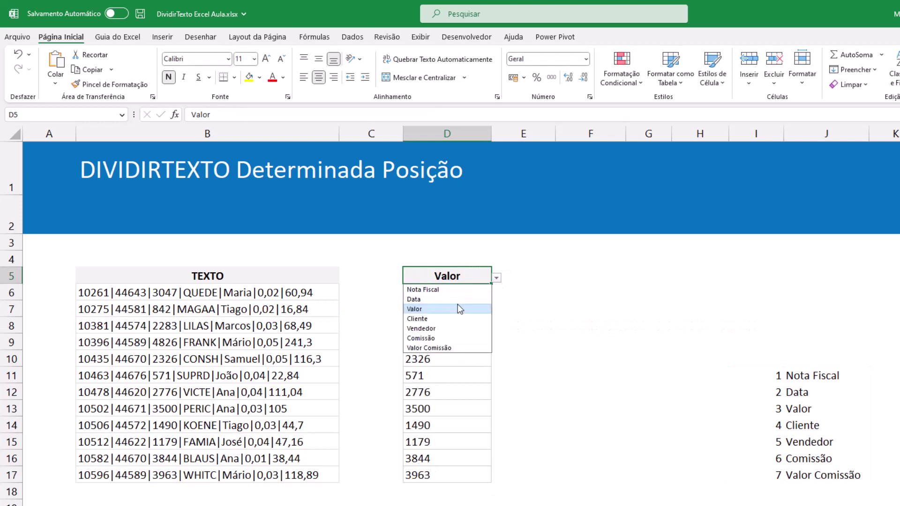
{"action": "left_click", "coordinate": [438, 318]}
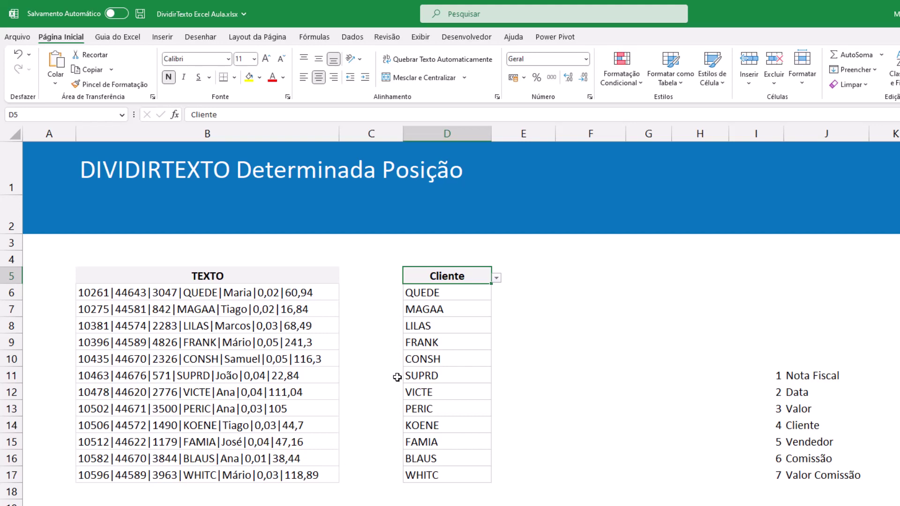
{"action": "left_click", "coordinate": [442, 310]}
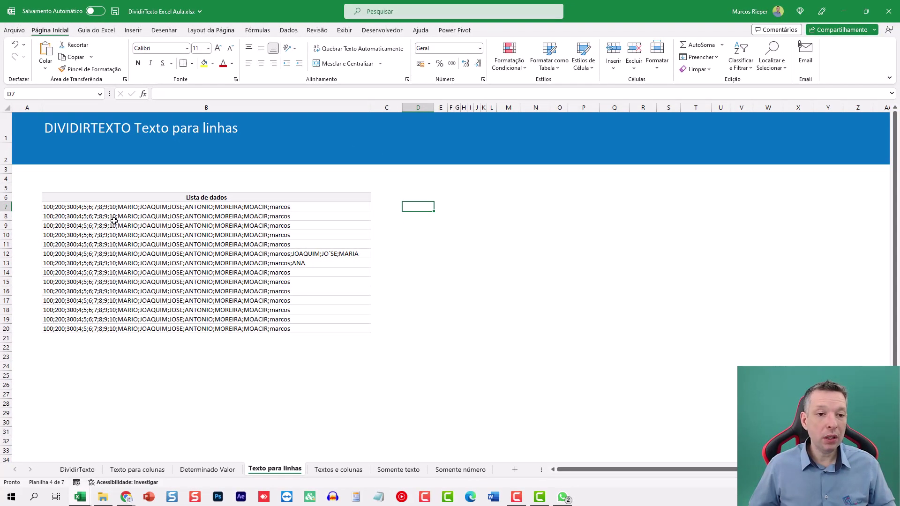
{"action": "left_click", "coordinate": [159, 470]}
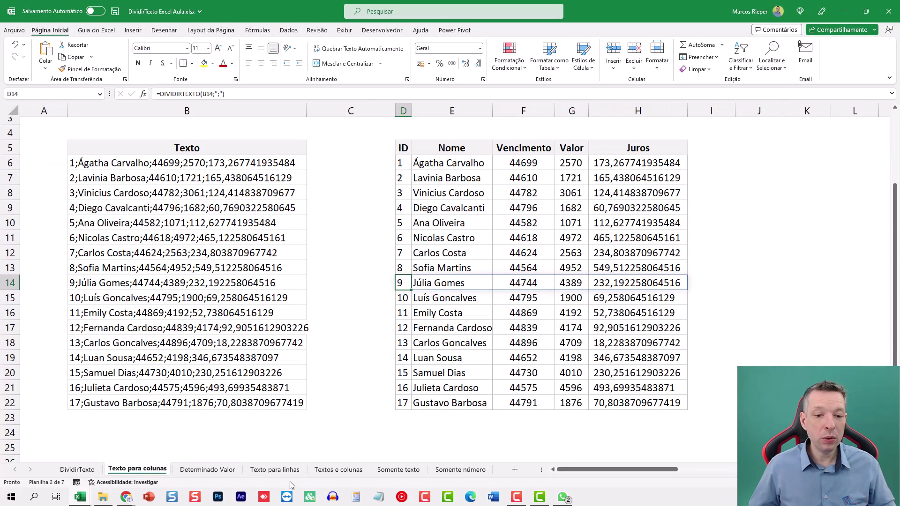
{"action": "left_click", "coordinate": [281, 470]}
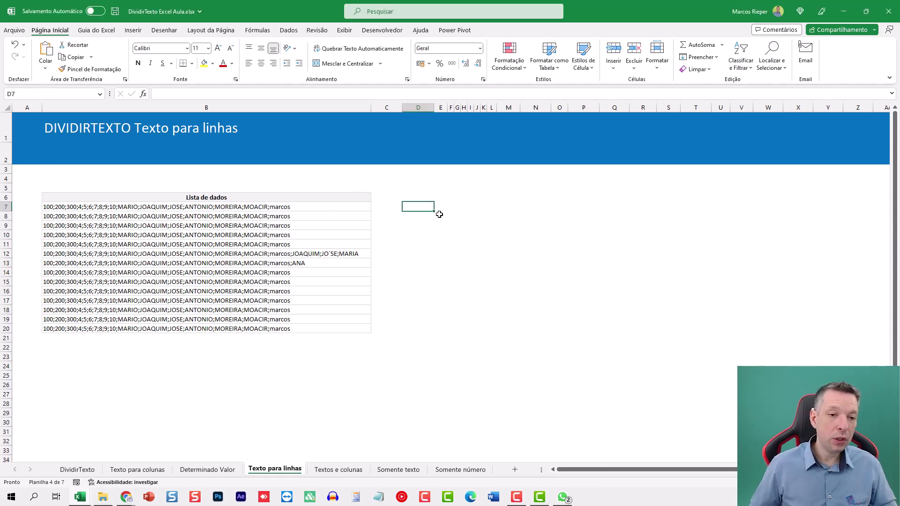
{"action": "scroll", "coordinate": [440, 213], "scroll_direction": "right", "scroll_amount": 2}
{"action": "key", "text": "ctrl+Home"}
{"action": "scroll", "coordinate": [453, 218], "scroll_direction": "up", "scroll_amount": 2}
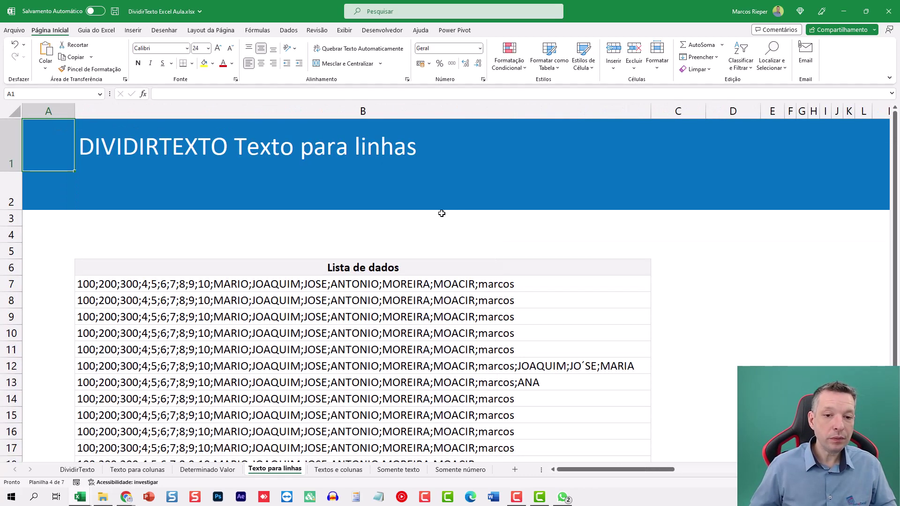
{"action": "scroll", "coordinate": [465, 220], "scroll_direction": "down", "scroll_amount": 2}
{"action": "left_click", "coordinate": [607, 253]}
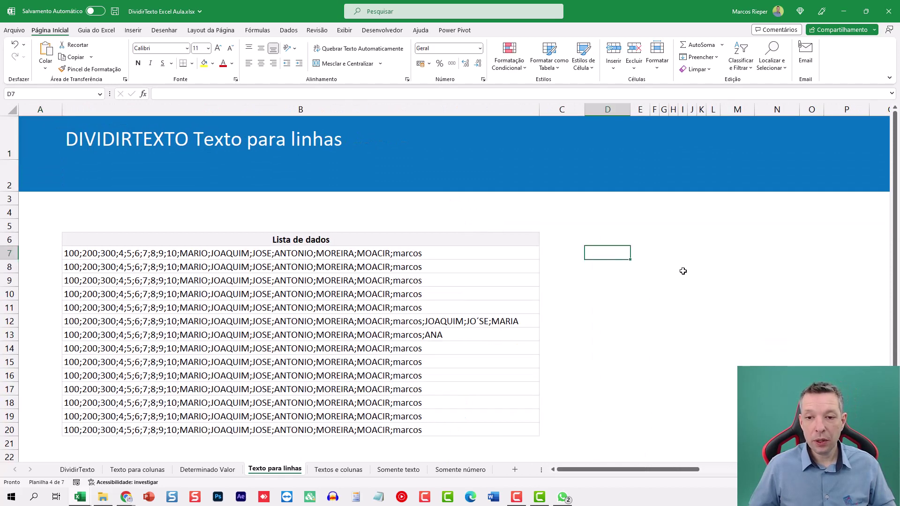
{"action": "scroll", "coordinate": [655, 272], "scroll_direction": "down", "scroll_amount": 1}
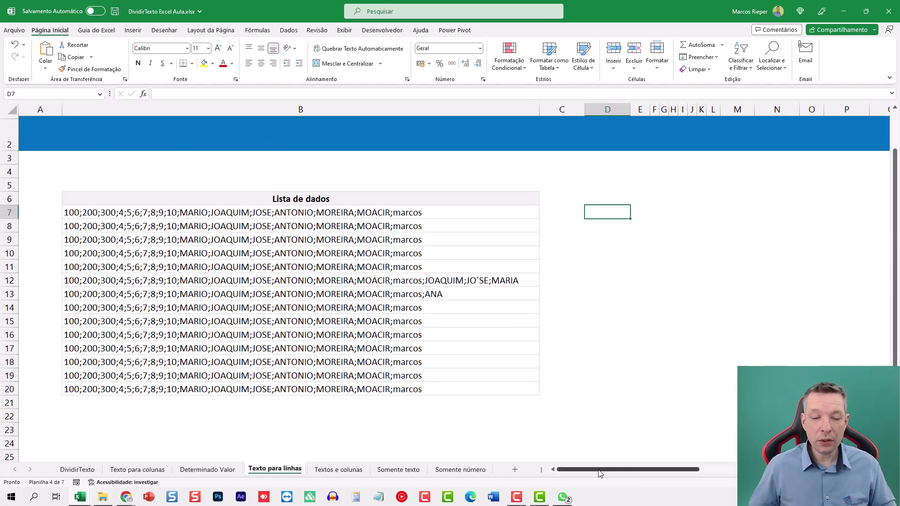
{"action": "left_click_drag", "start_coordinate": [603, 469], "coordinate": [365, 253]}
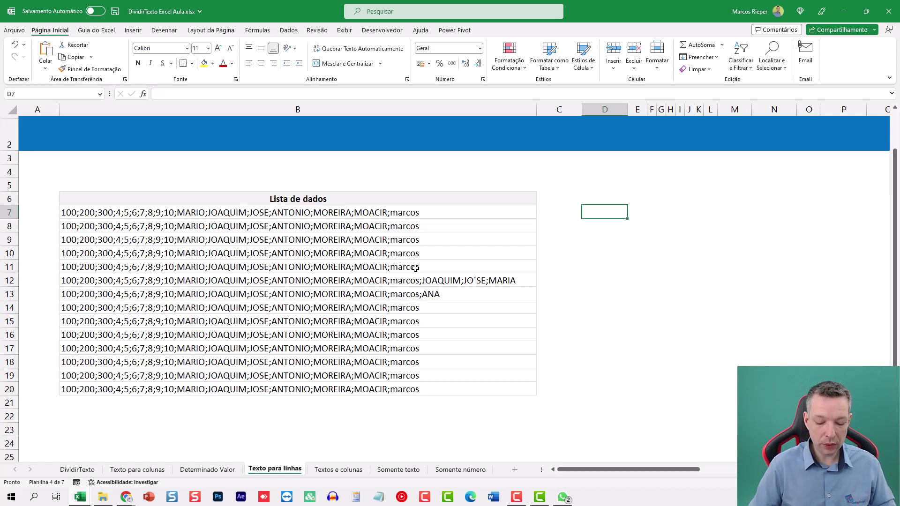
{"action": "type", "text": "=URNI"}
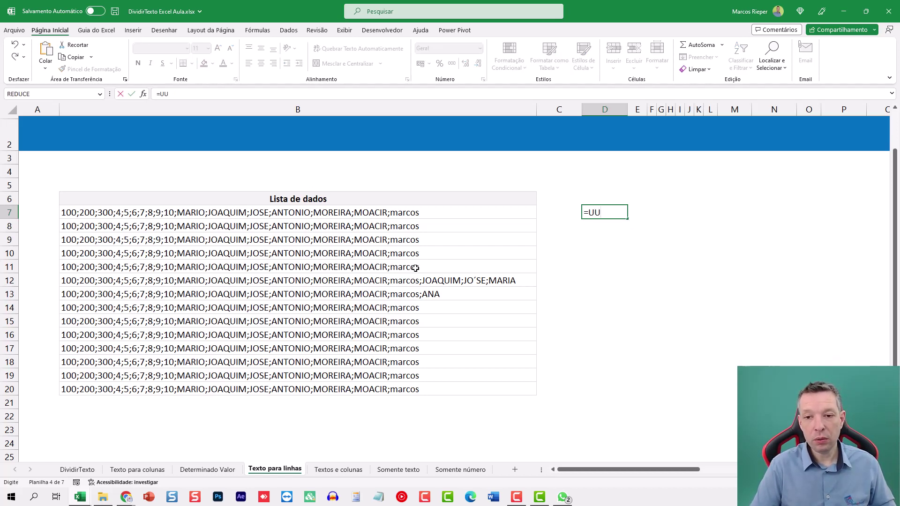
{"action": "type", "text": "NI"}
Enter =UNIRTEXTO(";";;B7:B20) in D7 to join the Lista de dados rows.
{"action": "key", "text": "Right"}
{"action": "type", "text": "TEXTO"}
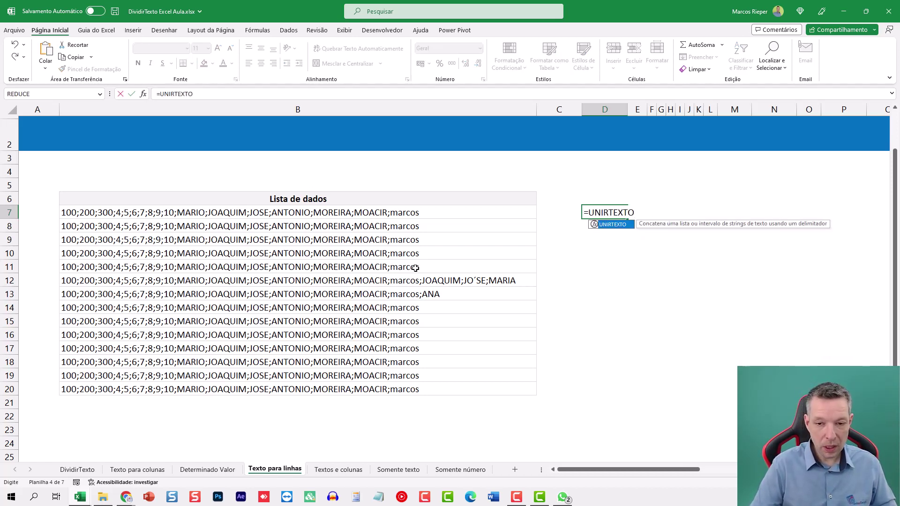
{"action": "type", "text": "("}
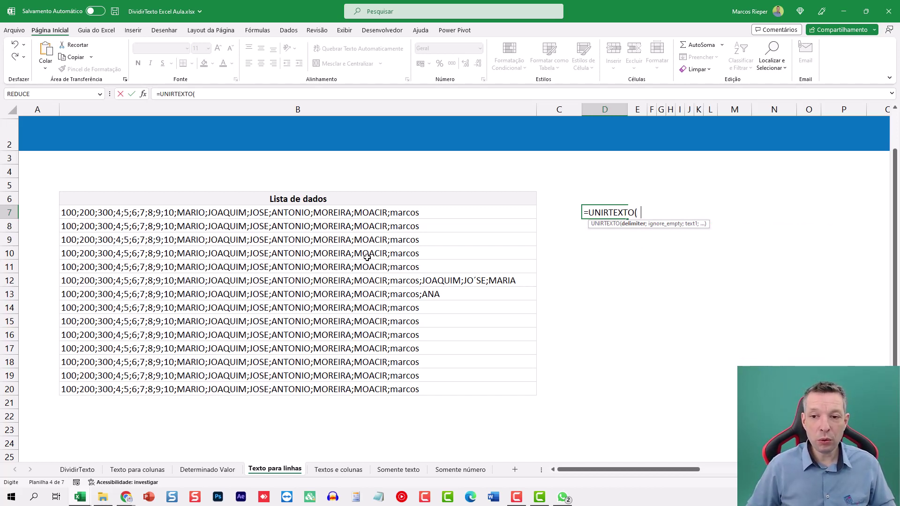
{"action": "type", "text": "\";\""}
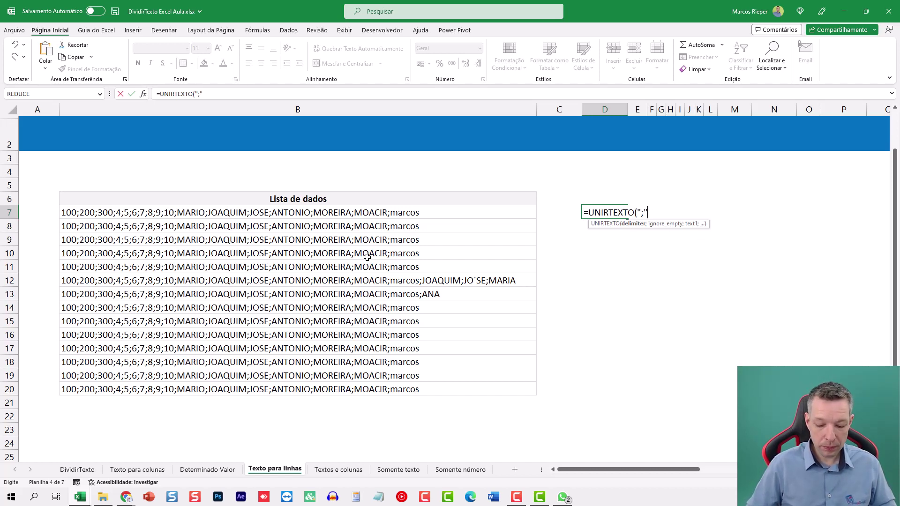
{"action": "type", "text": ";"}
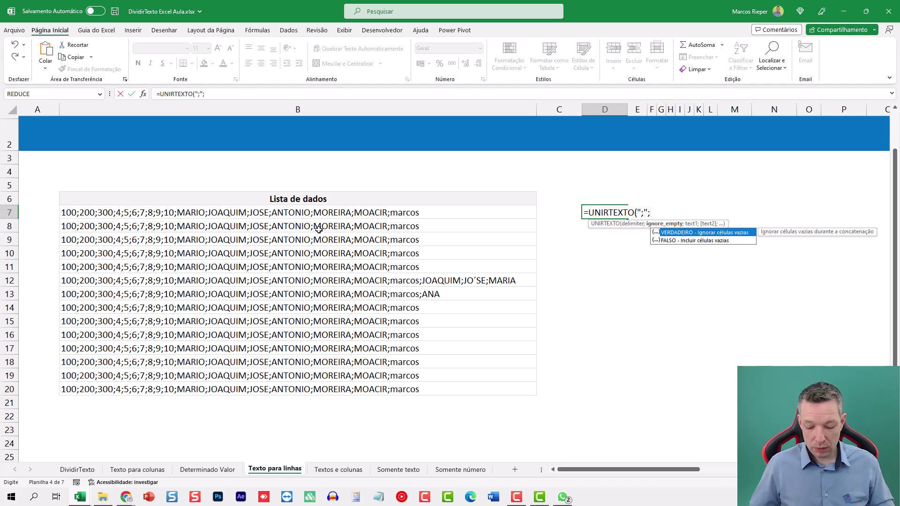
{"action": "type", "text": ";"}
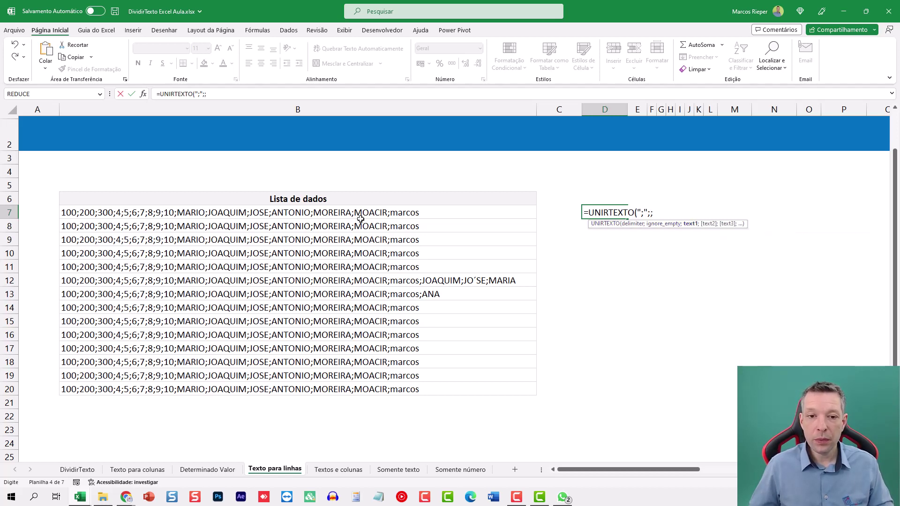
{"action": "left_click_drag", "start_coordinate": [358, 214], "coordinate": [355, 382]}
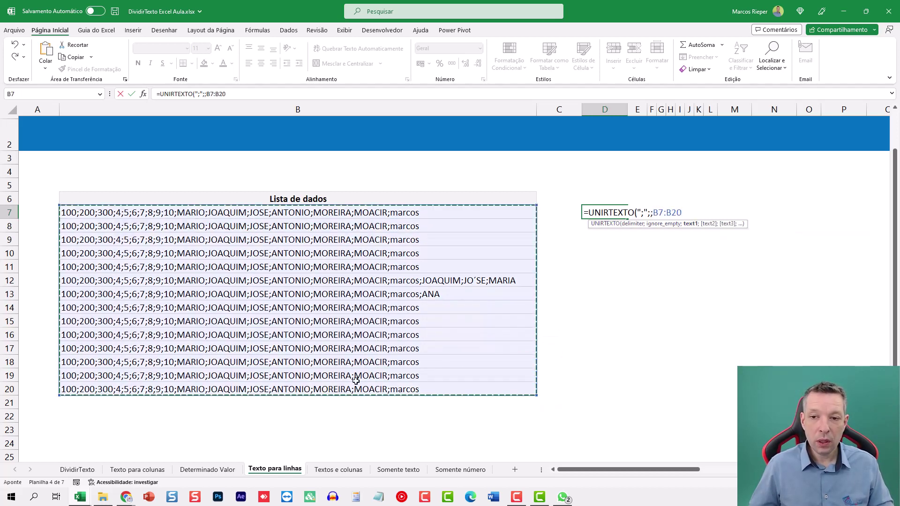
{"action": "type", "text": ")"}
{"action": "key", "text": "Return"}
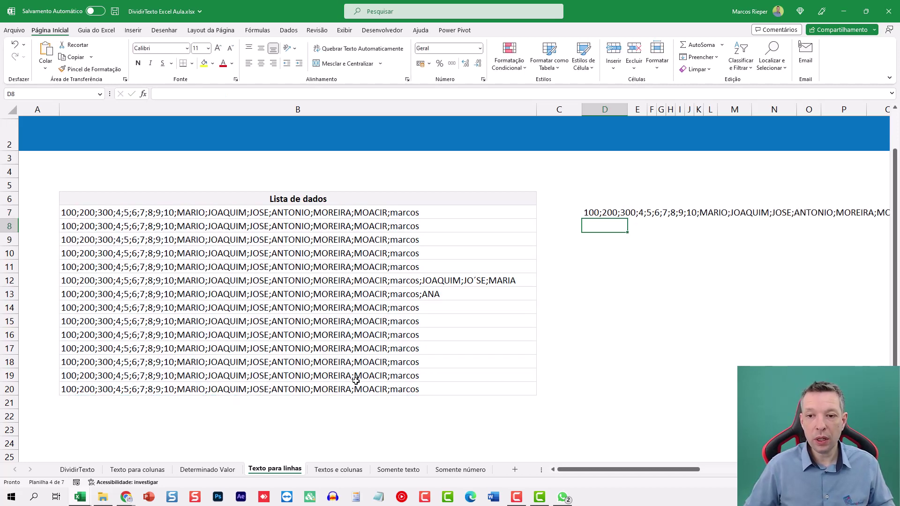
{"action": "key", "text": "Up"}
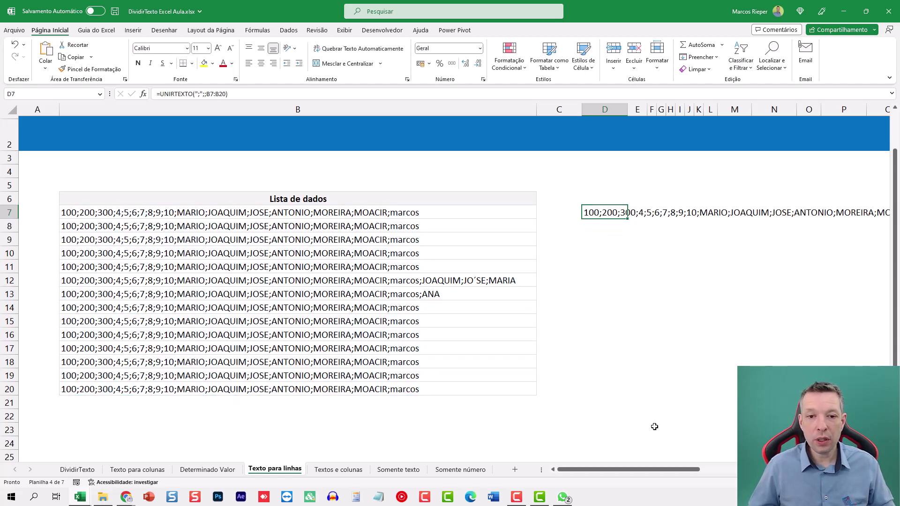
Clear the stray 100 from cell AL6, then return to D7.
{"action": "left_click_drag", "start_coordinate": [638, 469], "coordinate": [659, 469]}
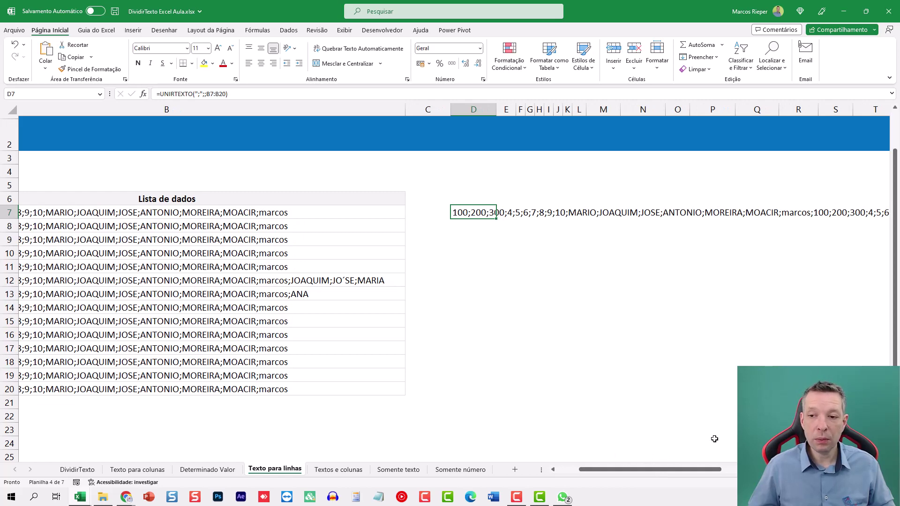
{"action": "left_click_drag", "start_coordinate": [663, 469], "coordinate": [760, 471]}
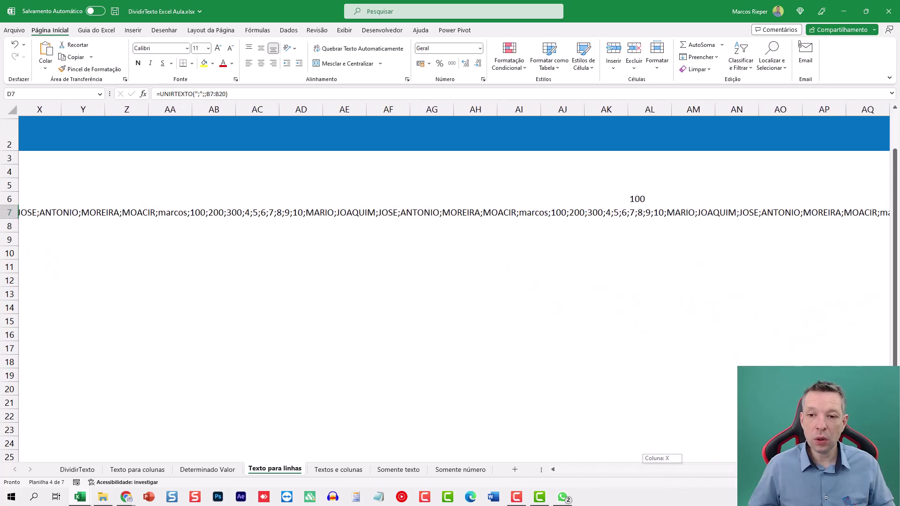
{"action": "left_click", "coordinate": [638, 199]}
{"action": "key", "text": "Delete"}
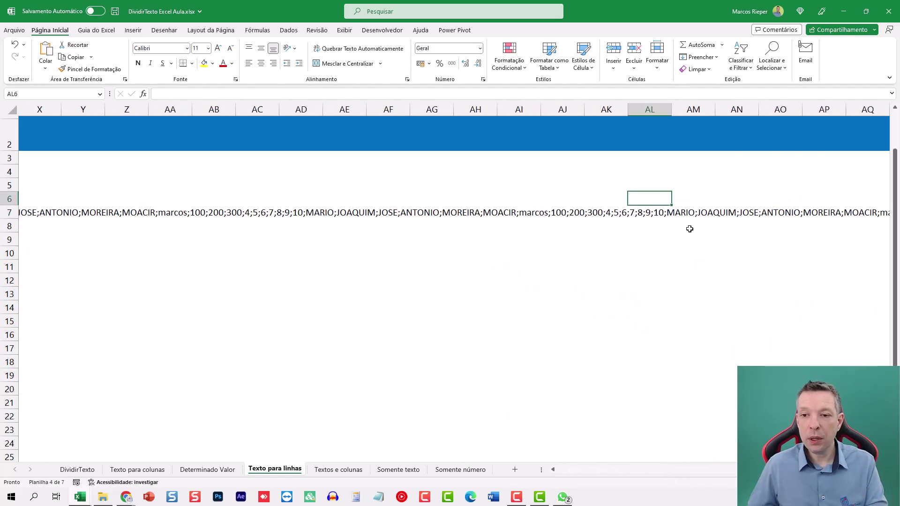
{"action": "scroll", "coordinate": [690, 229], "scroll_direction": "left", "scroll_amount": 10}
{"action": "left_click", "coordinate": [609, 214]}
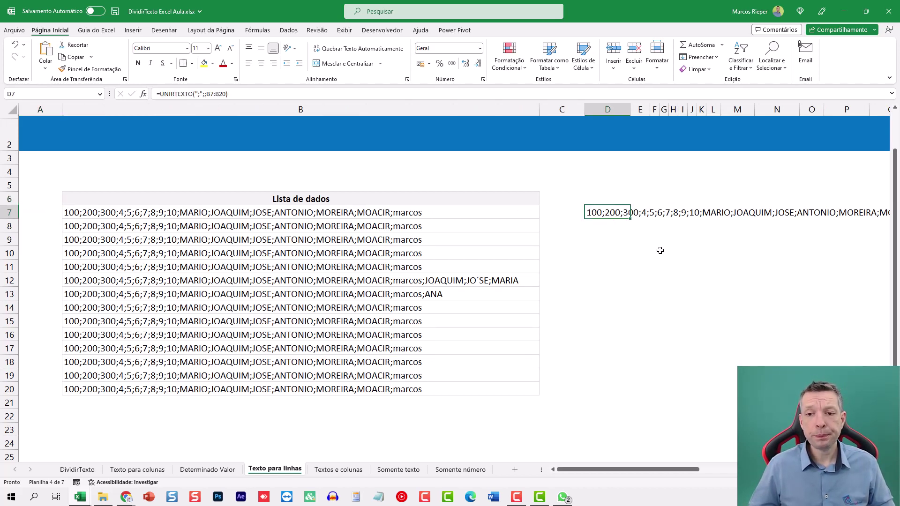
Wrap D7's join as =DIVIDIRTEXTO(UNIRTEXTO(";";;B7:B20);;";") so items spill down column D.
{"action": "key", "text": "F2"}
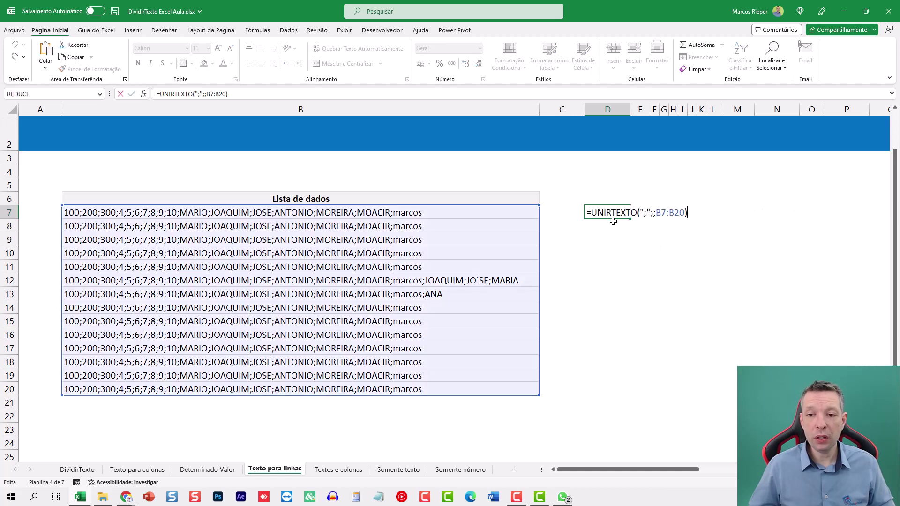
{"action": "left_click", "coordinate": [591, 212]}
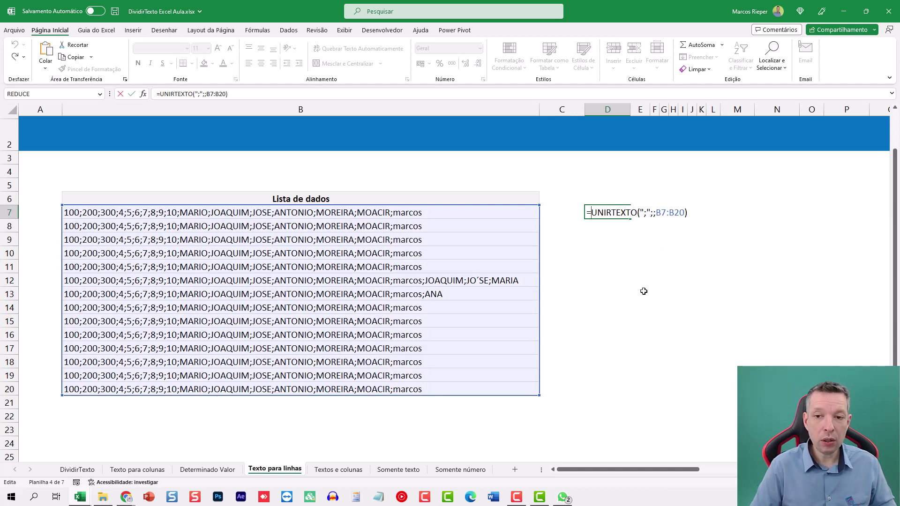
{"action": "type", "text": "DIVIDIRTEXTO"}
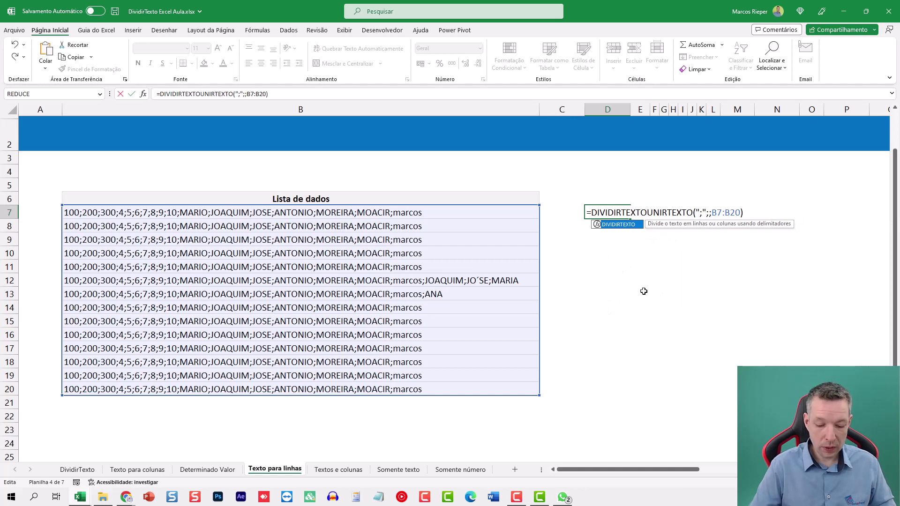
{"action": "type", "text": "(UNIRTEXTO(\""}
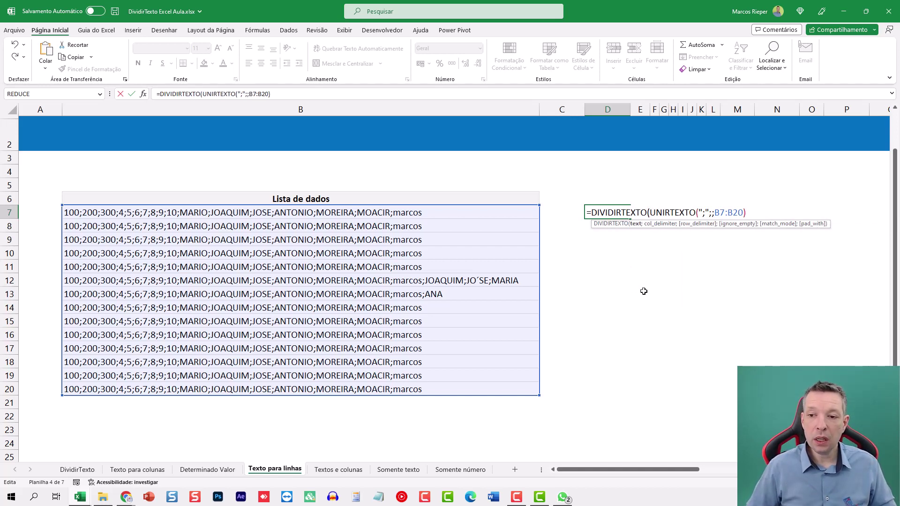
{"action": "type", "text": ";\""}
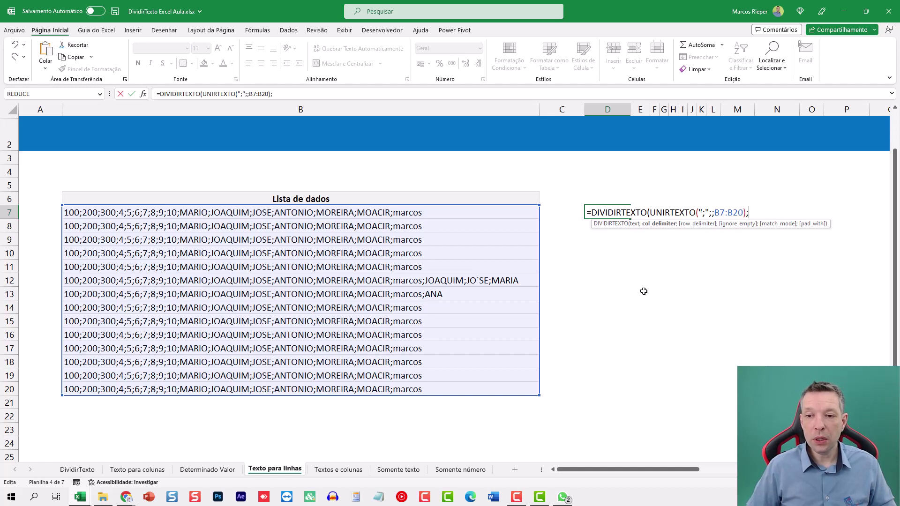
{"action": "type", "text": ";"}
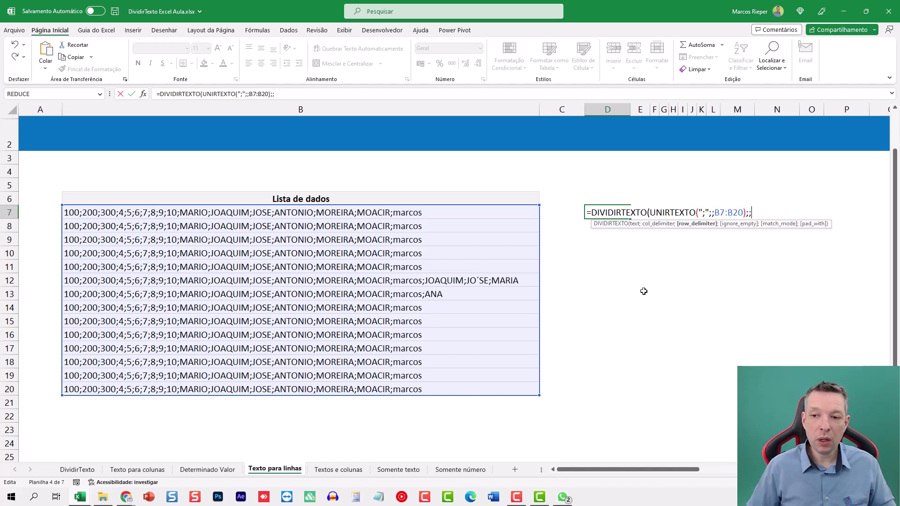
{"action": "type", "text": "\";\""}
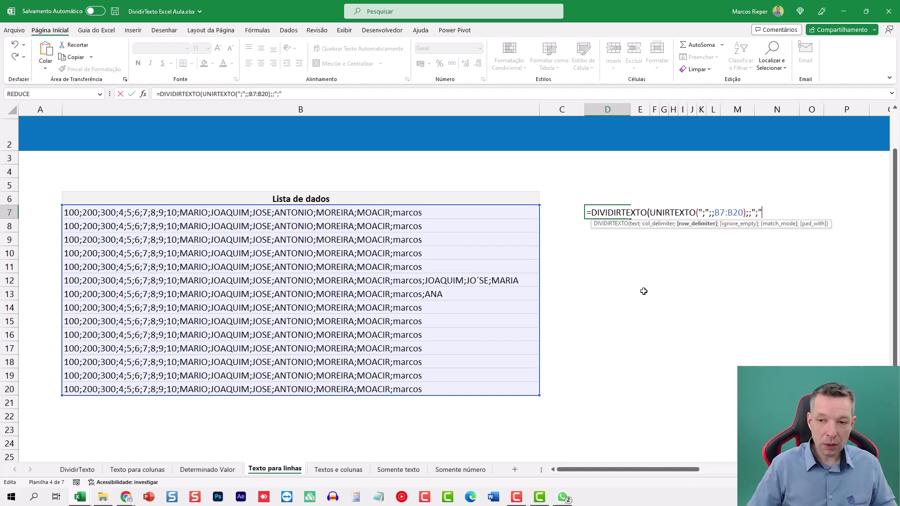
{"action": "type", "text": ")"}
{"action": "key", "text": "Return"}
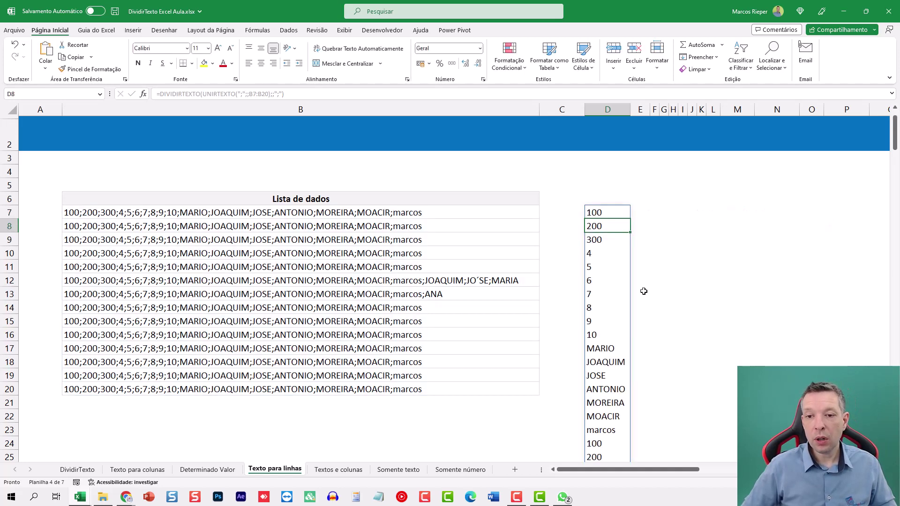
Review the D7 formula and scroll through the values spilled down column D.
{"action": "key", "text": "Up"}
{"action": "key", "text": "F2"}
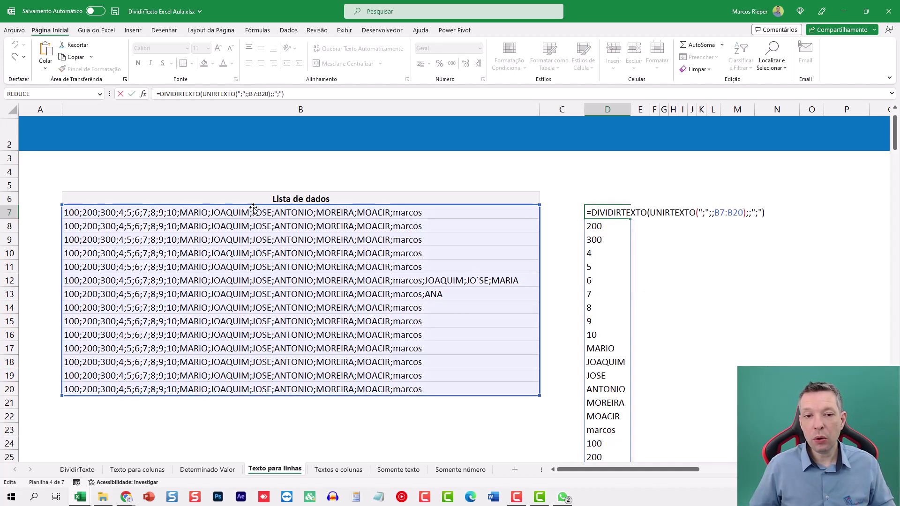
{"action": "key", "text": "Escape"}
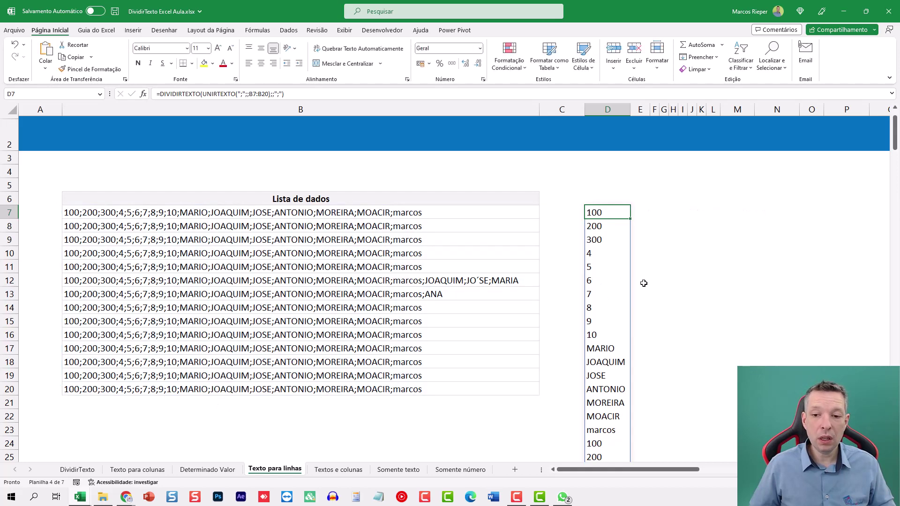
{"action": "scroll", "coordinate": [609, 325], "scroll_direction": "down", "scroll_amount": 5}
{"action": "scroll", "coordinate": [614, 375], "scroll_direction": "down", "scroll_amount": 4}
{"action": "scroll", "coordinate": [610, 341], "scroll_direction": "down", "scroll_amount": 6}
{"action": "scroll", "coordinate": [610, 341], "scroll_direction": "down", "scroll_amount": 8}
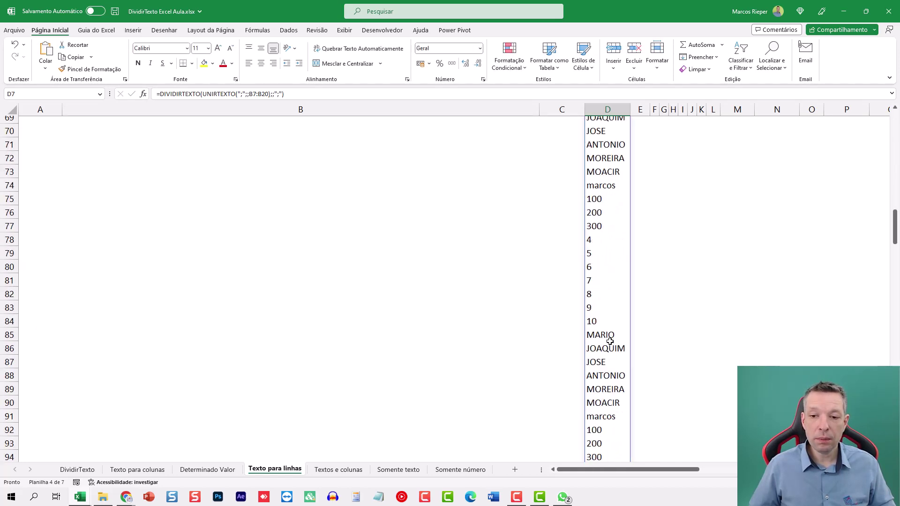
{"action": "scroll", "coordinate": [610, 341], "scroll_direction": "down", "scroll_amount": 7}
{"action": "scroll", "coordinate": [609, 341], "scroll_direction": "down", "scroll_amount": 8}
{"action": "scroll", "coordinate": [610, 341], "scroll_direction": "down", "scroll_amount": 4}
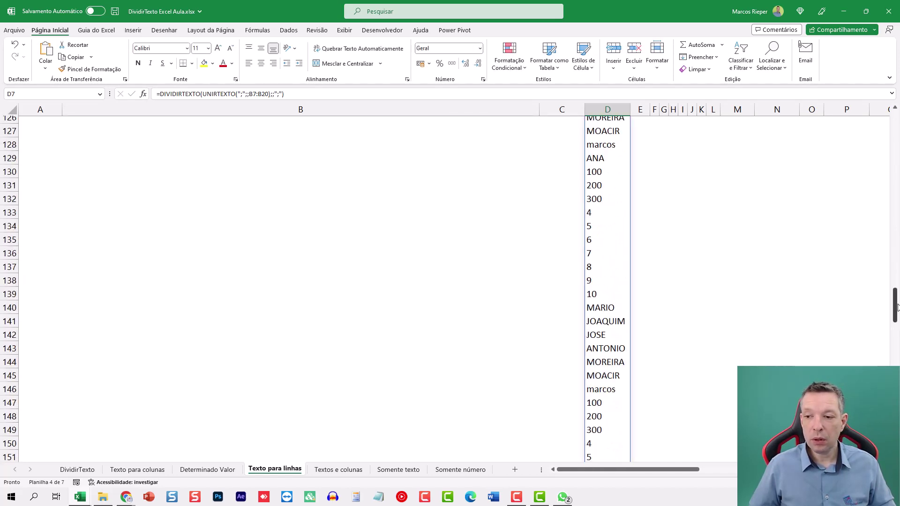
{"action": "left_click_drag", "start_coordinate": [895, 307], "coordinate": [885, 103]}
{"action": "double_click", "coordinate": [609, 259]}
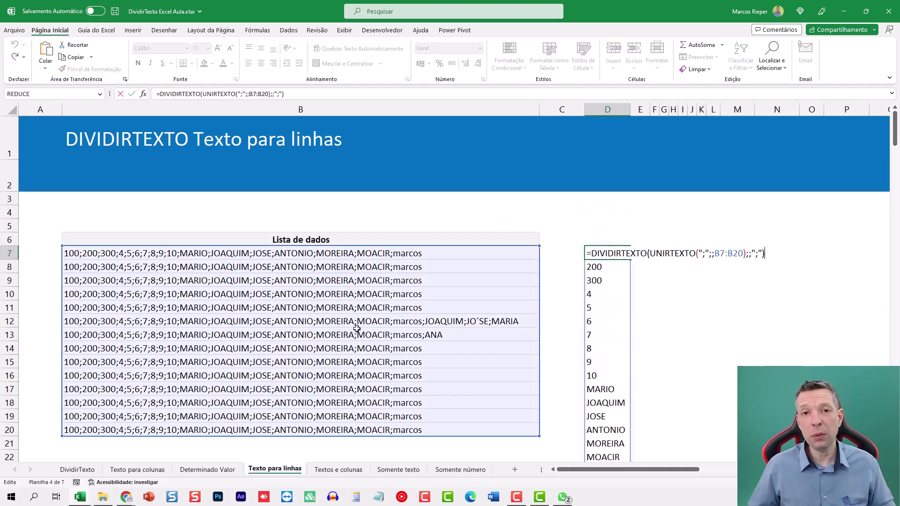
Go to the Textos e colunas sheet and make row 6 taller to show B6's list.
{"action": "key", "text": "Escape"}
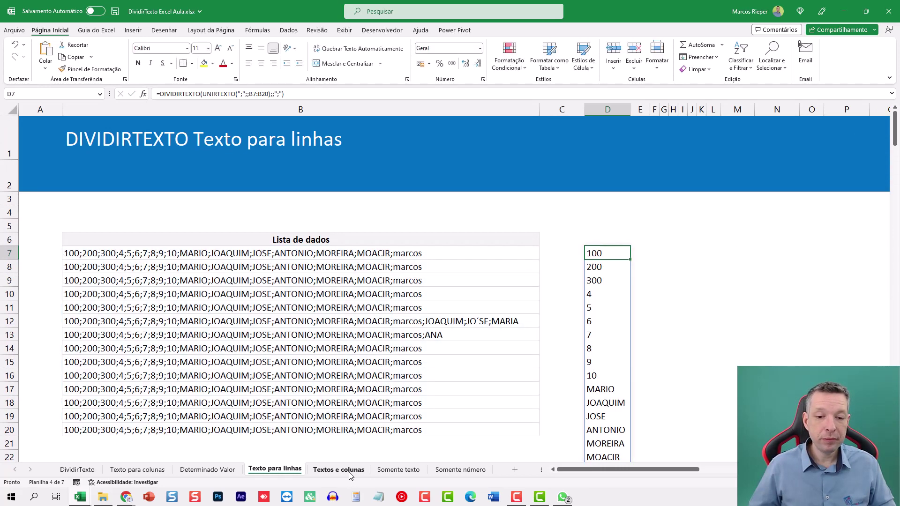
{"action": "left_click", "coordinate": [366, 471]}
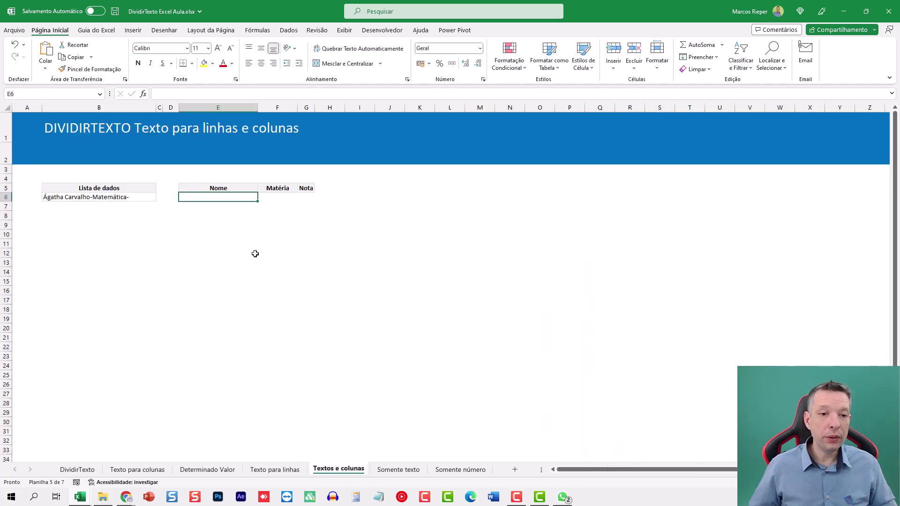
{"action": "scroll", "coordinate": [260, 252], "scroll_direction": "up", "scroll_amount": 5, "text": "ctrl"}
{"action": "left_click_drag", "start_coordinate": [643, 470], "coordinate": [604, 469]}
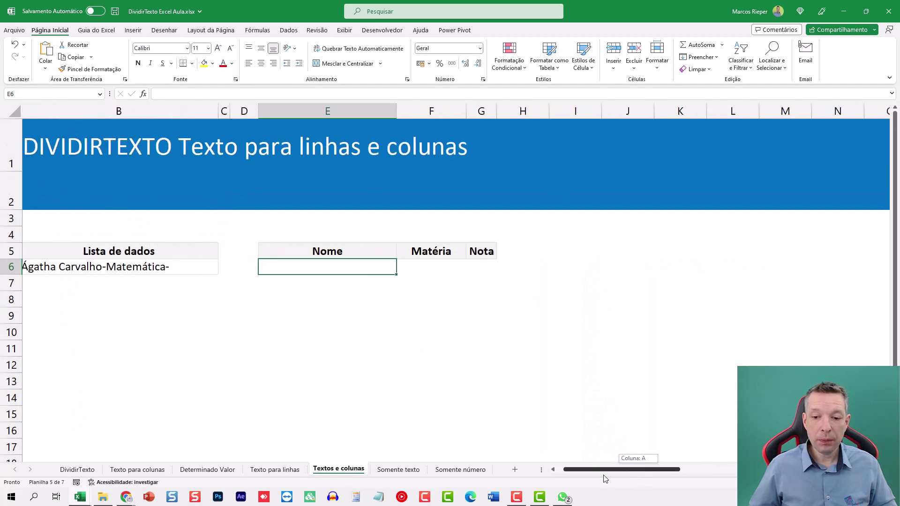
{"action": "left_click", "coordinate": [184, 266]}
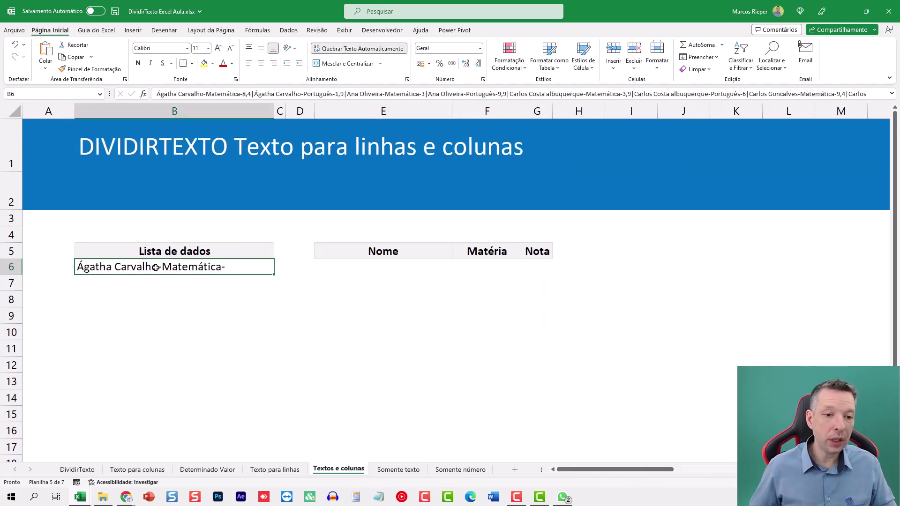
{"action": "mouse_move", "coordinate": [11, 275]}
{"action": "left_mouse_down"}
{"action": "mouse_move", "coordinate": [37, 345]}
{"action": "mouse_move", "coordinate": [6, 411]}
{"action": "mouse_move", "coordinate": [20, 409]}
{"action": "left_mouse_up"}
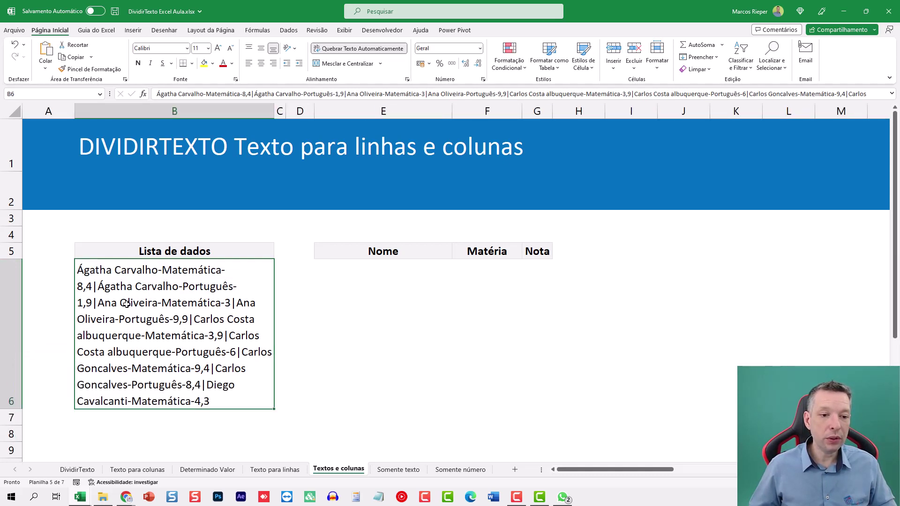
Inspect B6's text for the '-' field separator and '|' record separator, then select E6.
{"action": "key", "text": "F2"}
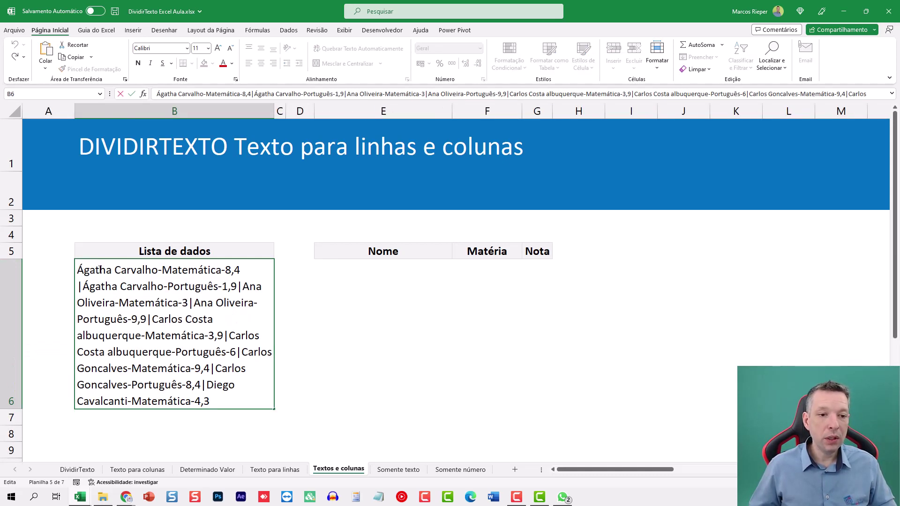
{"action": "left_click", "coordinate": [100, 270]}
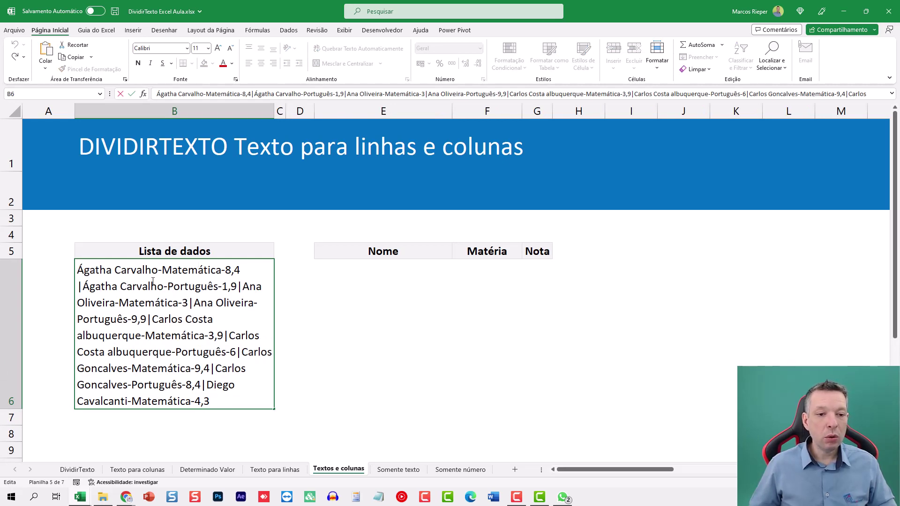
{"action": "left_click_drag", "start_coordinate": [157, 270], "coordinate": [161, 270]}
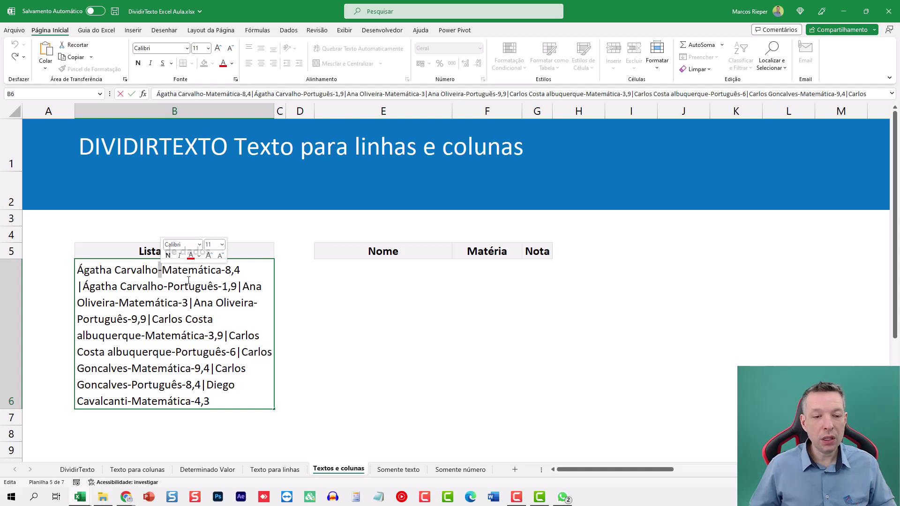
{"action": "key", "text": "Escape"}
{"action": "scroll", "coordinate": [212, 290], "scroll_direction": "down", "scroll_amount": 1}
{"action": "scroll", "coordinate": [212, 291], "scroll_direction": "down", "scroll_amount": 1}
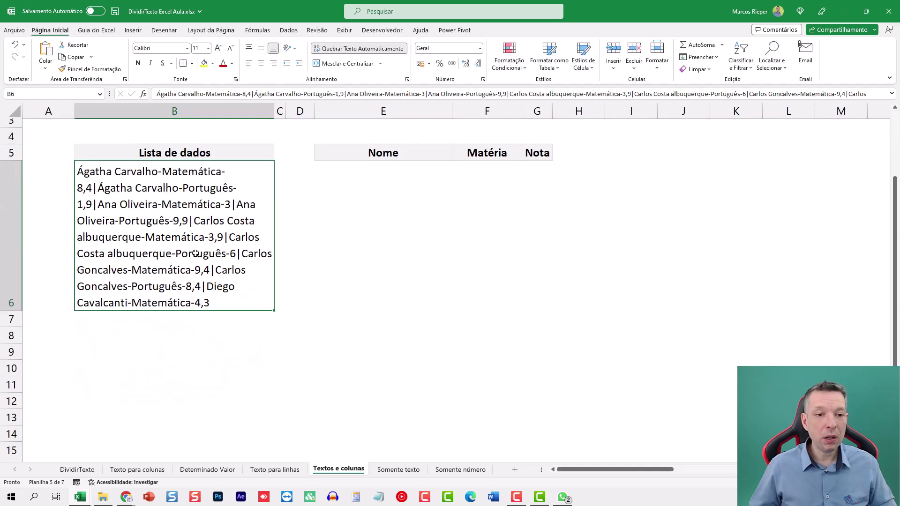
{"action": "double_click", "coordinate": [160, 172]}
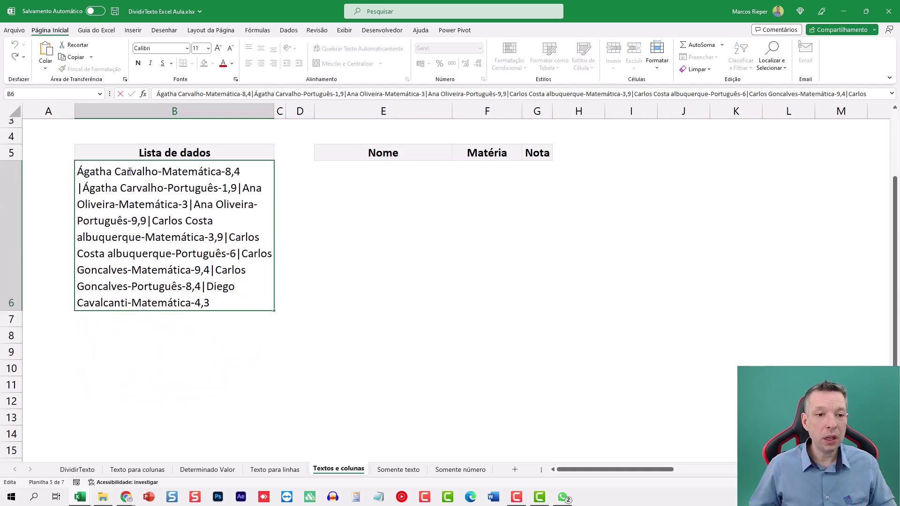
{"action": "left_click", "coordinate": [130, 172]}
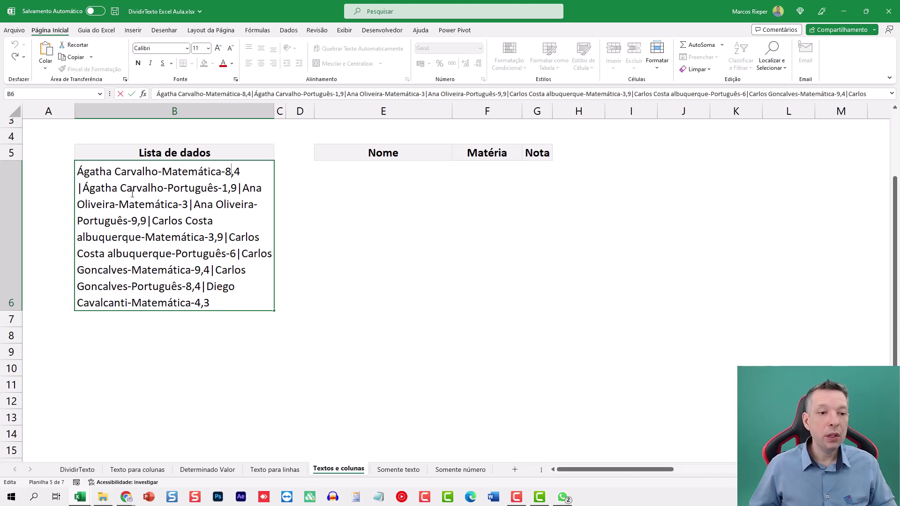
{"action": "left_click_drag", "start_coordinate": [84, 189], "coordinate": [79, 188]}
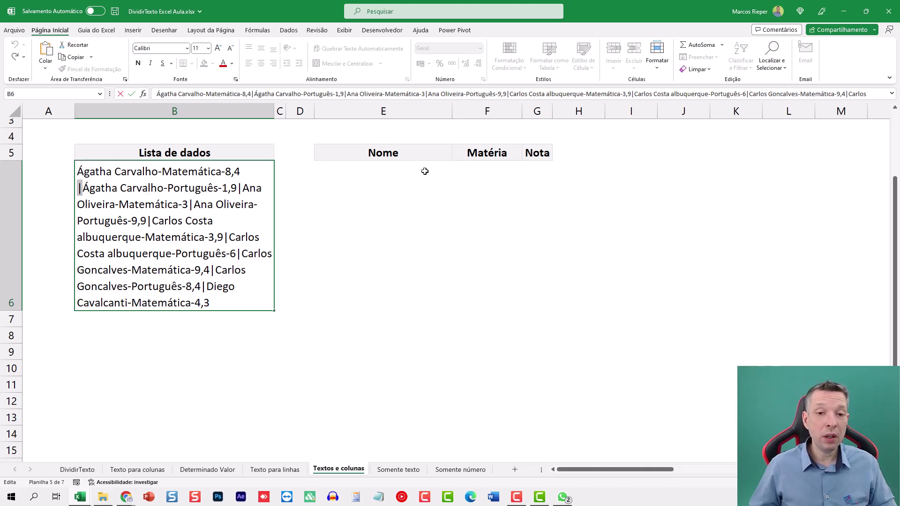
{"action": "left_click", "coordinate": [392, 168]}
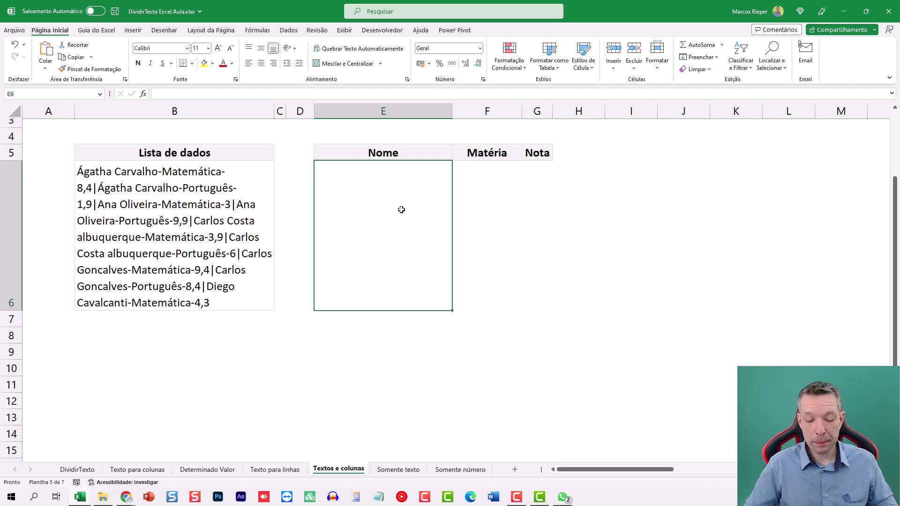
Shrink row 6 to one line and enter =DIVIDIRTEXTO(B6;"-";"|") in E6.
{"action": "type", "text": "="}
{"action": "key", "text": "Escape"}
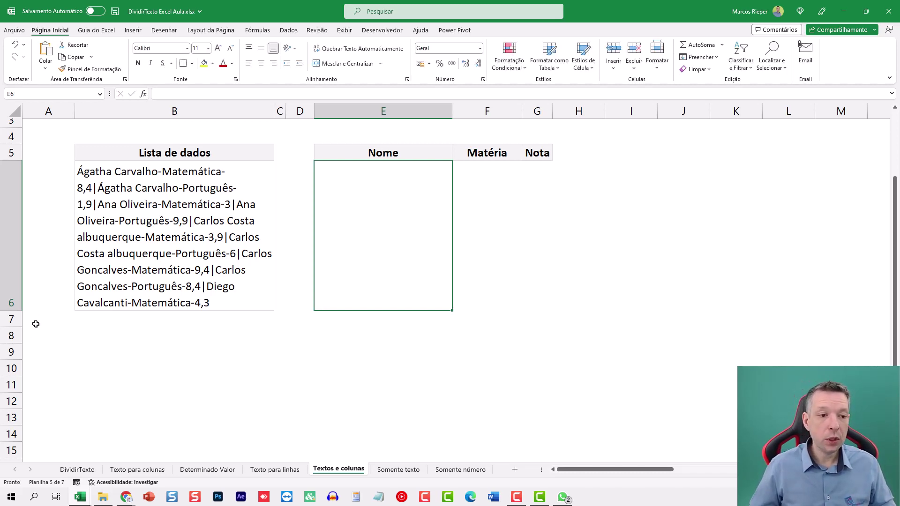
{"action": "left_click_drag", "start_coordinate": [22, 311], "coordinate": [14, 186]}
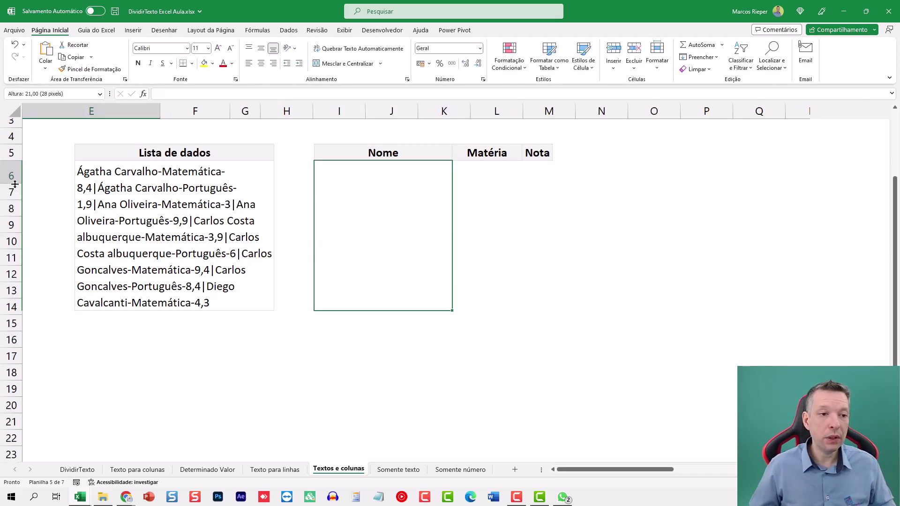
{"action": "type", "text": "="}
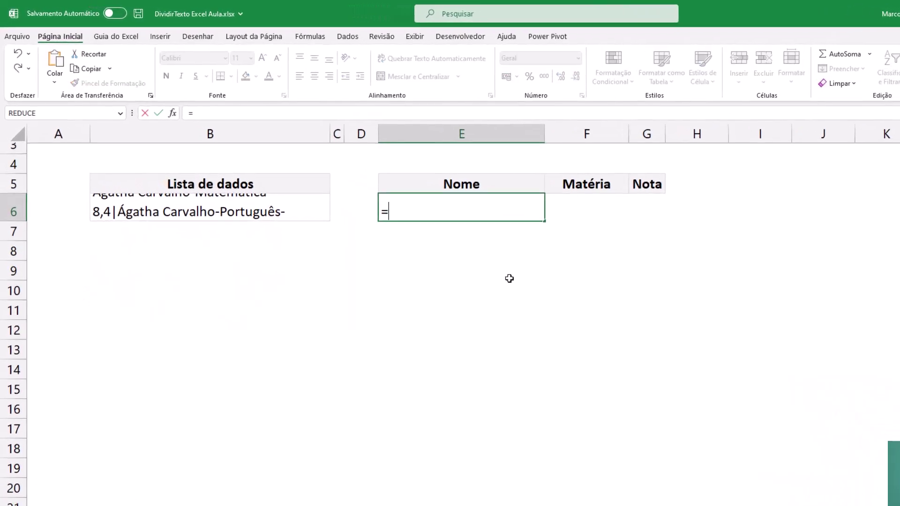
{"action": "type", "text": "DIVID"}
{"action": "key", "text": "Tab"}
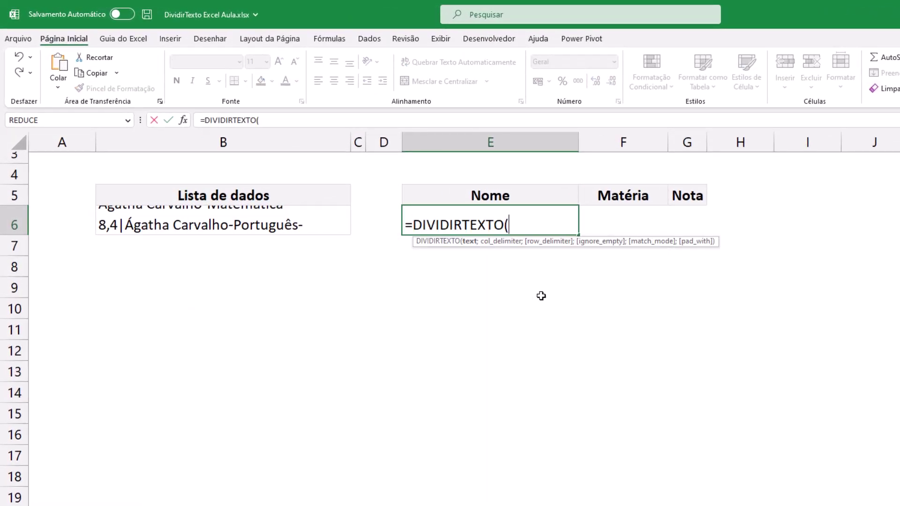
{"action": "left_click", "coordinate": [234, 227]}
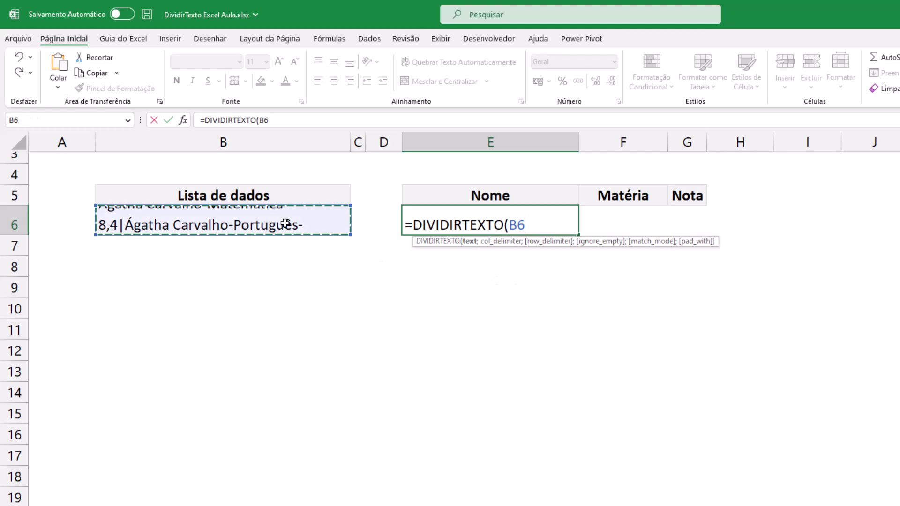
{"action": "type", "text": ";"}
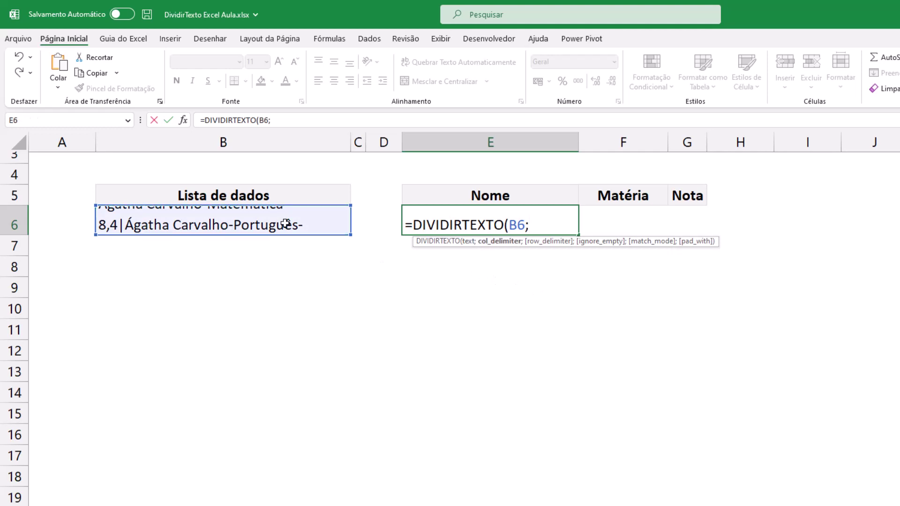
{"action": "type", "text": "\"-\""}
{"action": "type", "text": ";"}
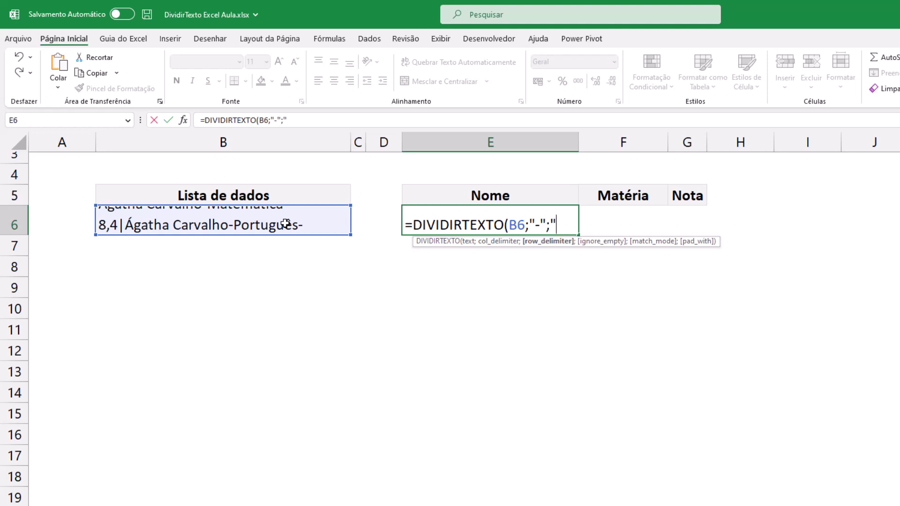
{"action": "type", "text": "\"|\""}
{"action": "type", "text": ")"}
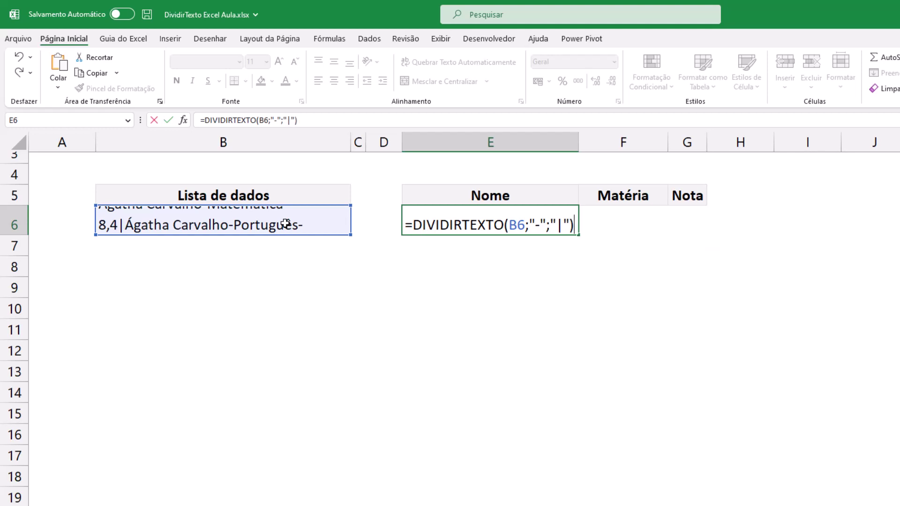
{"action": "key", "text": "Return"}
{"action": "key", "text": "Up"}
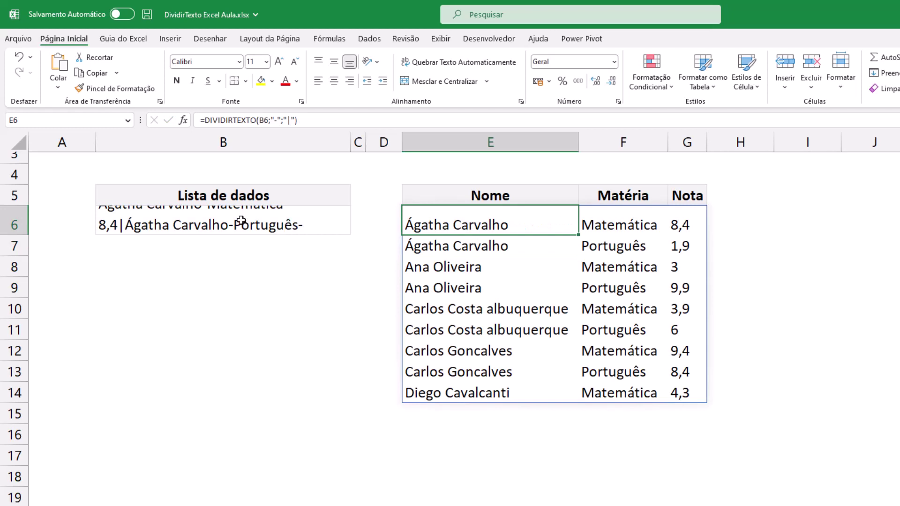
Temporarily enlarge row 6 to view B6, then restore it to a single line.
{"action": "left_click", "coordinate": [182, 224]}
{"action": "left_click_drag", "start_coordinate": [15, 233], "coordinate": [15, 346]}
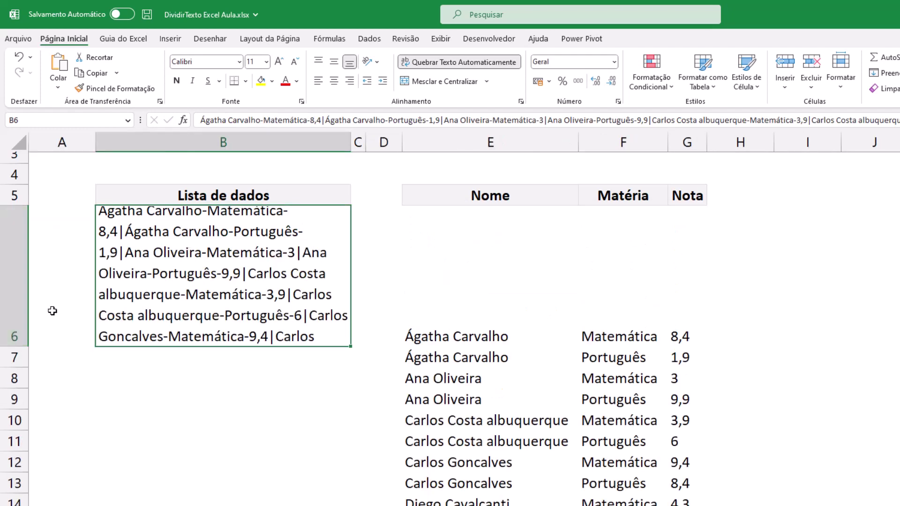
{"action": "left_click_drag", "start_coordinate": [14, 347], "coordinate": [14, 365]}
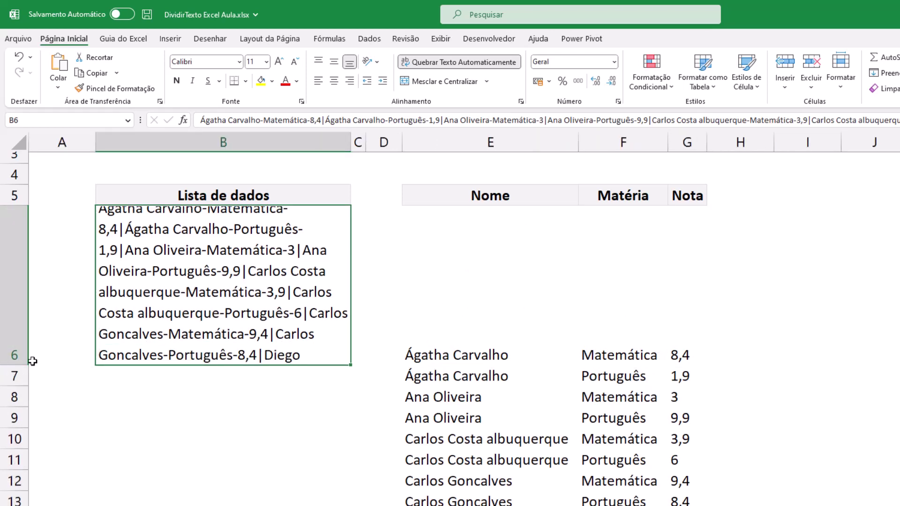
{"action": "left_click_drag", "start_coordinate": [19, 368], "coordinate": [20, 226]}
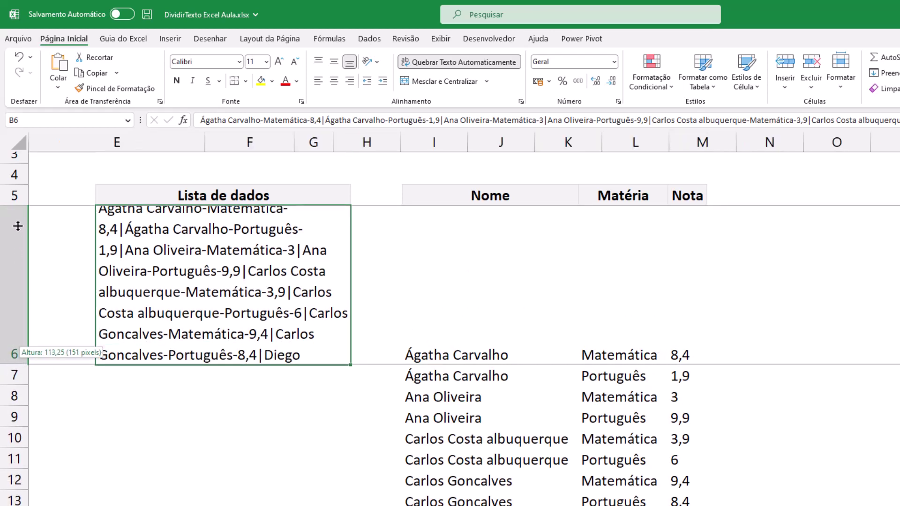
{"action": "left_click", "coordinate": [492, 232]}
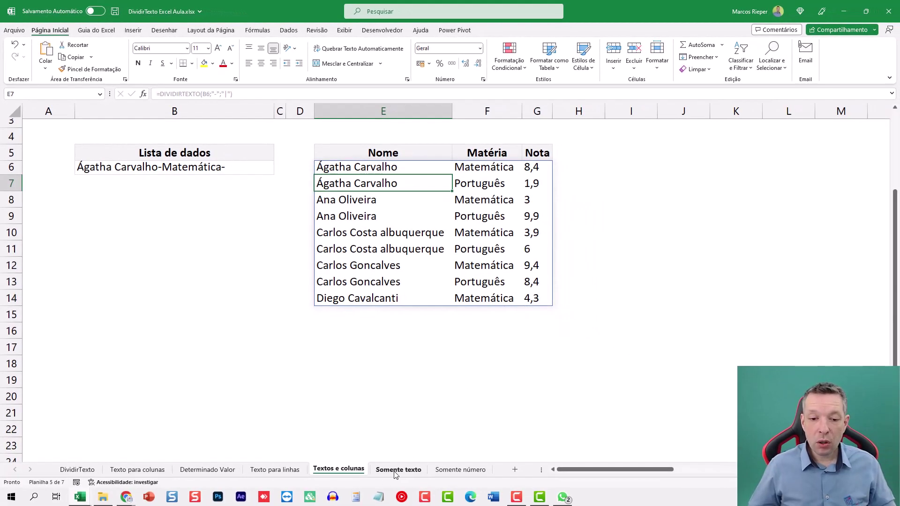
On the Somente texto sheet, rename the C7 header from TextoDivisão to DividirTexto.
{"action": "left_click", "coordinate": [397, 471]}
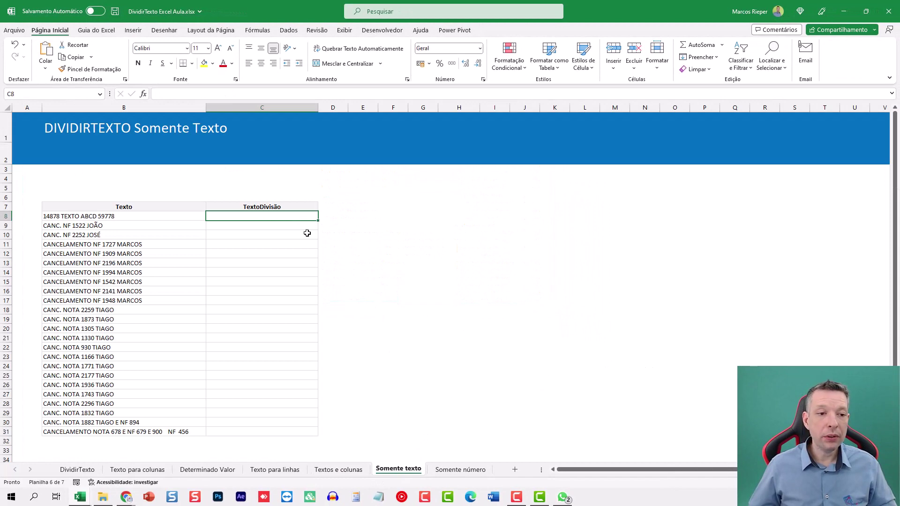
{"action": "scroll", "coordinate": [304, 234], "scroll_direction": "down", "scroll_amount": 1}
{"action": "scroll", "coordinate": [301, 237], "scroll_direction": "up", "scroll_amount": 4, "text": "ctrl"}
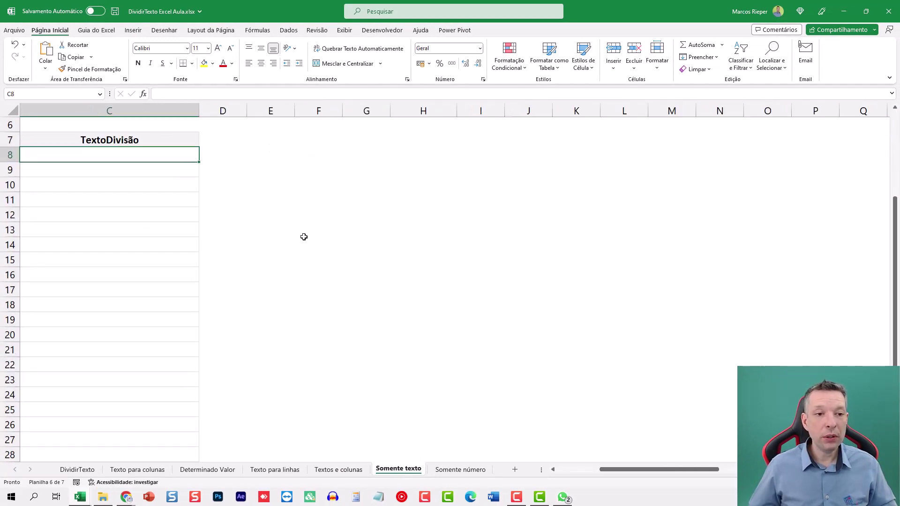
{"action": "key", "text": "ctrl+Home"}
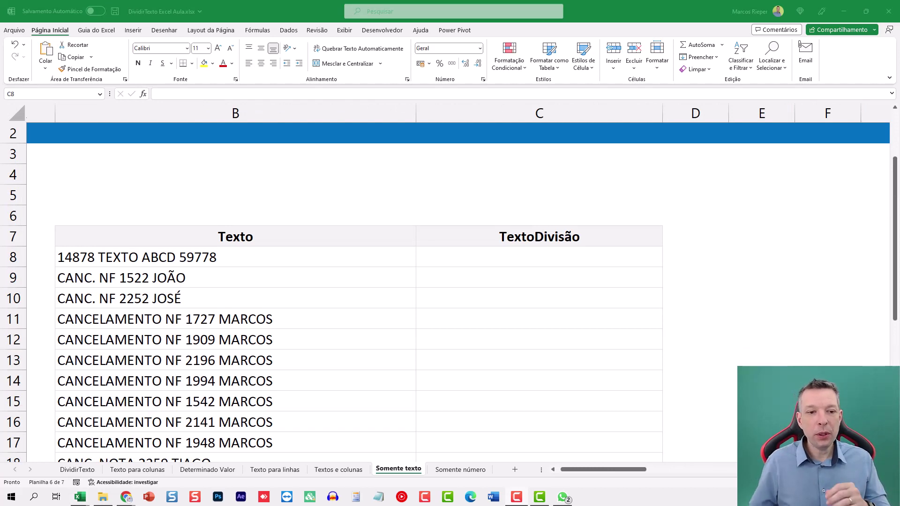
{"action": "left_click", "coordinate": [475, 255]}
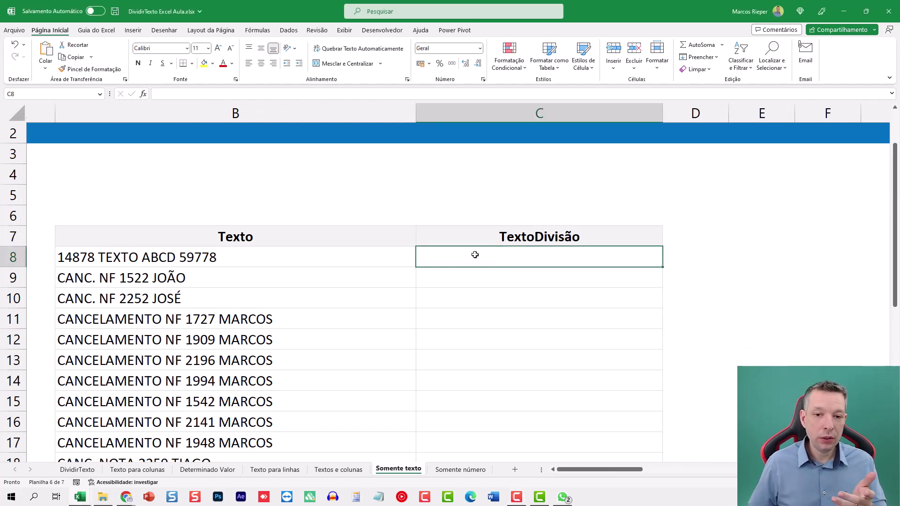
{"action": "left_click", "coordinate": [497, 239]}
{"action": "type", "text": "Div"}
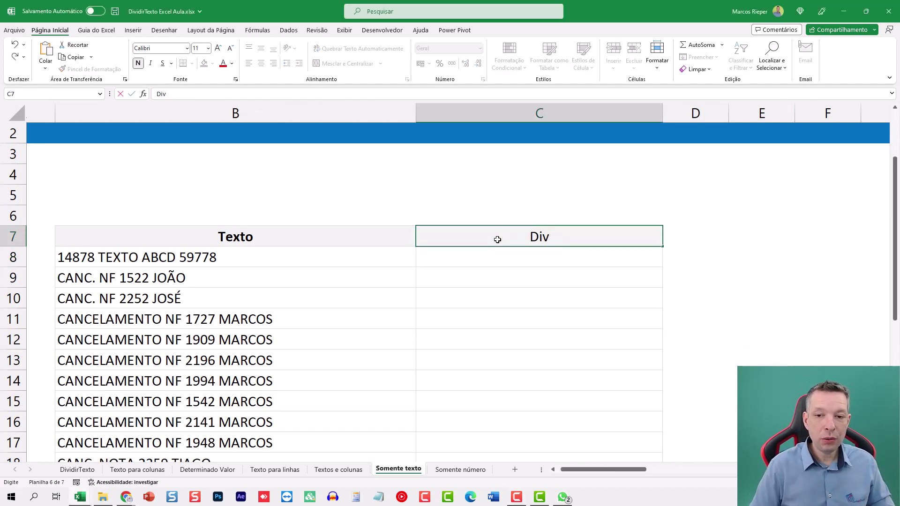
{"action": "type", "text": "idirte"}
{"action": "key", "text": "BackSpace"}
{"action": "key", "text": "BackSpace"}
{"action": "type", "text": "Te"}
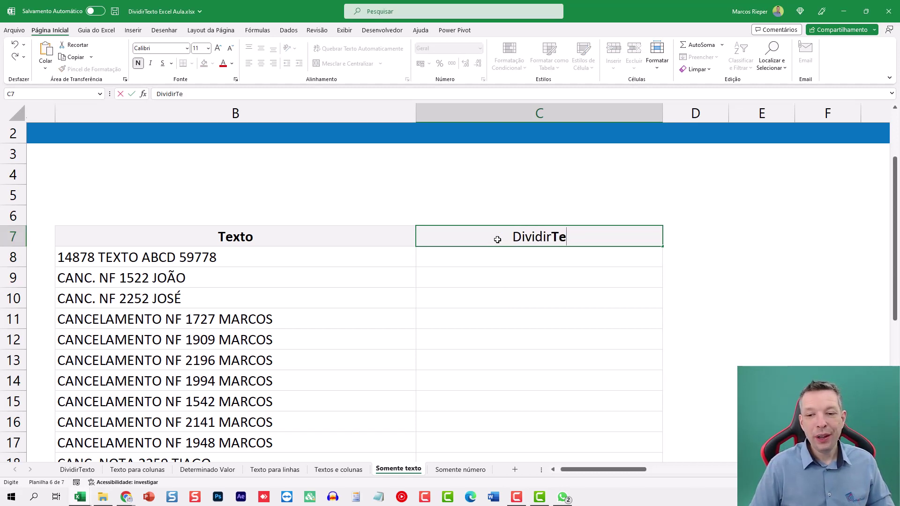
{"action": "type", "text": "xto"}
{"action": "key", "text": "Return"}
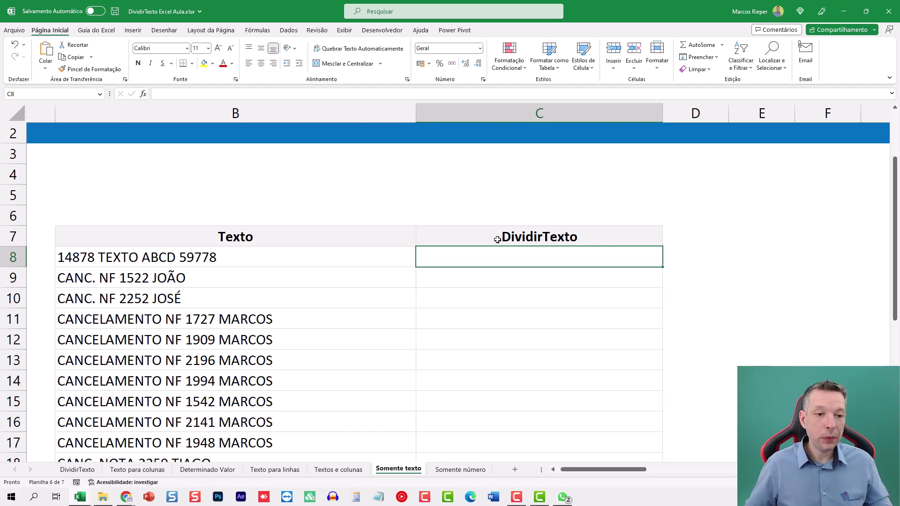
Insert | after TEXTO and ; after ABCD in B8's text.
{"action": "double_click", "coordinate": [140, 259]}
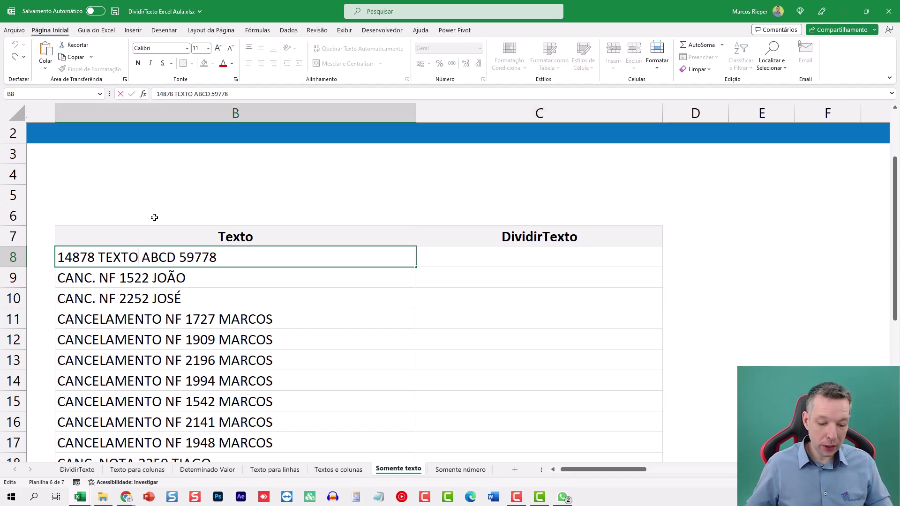
{"action": "type", "text": "|"}
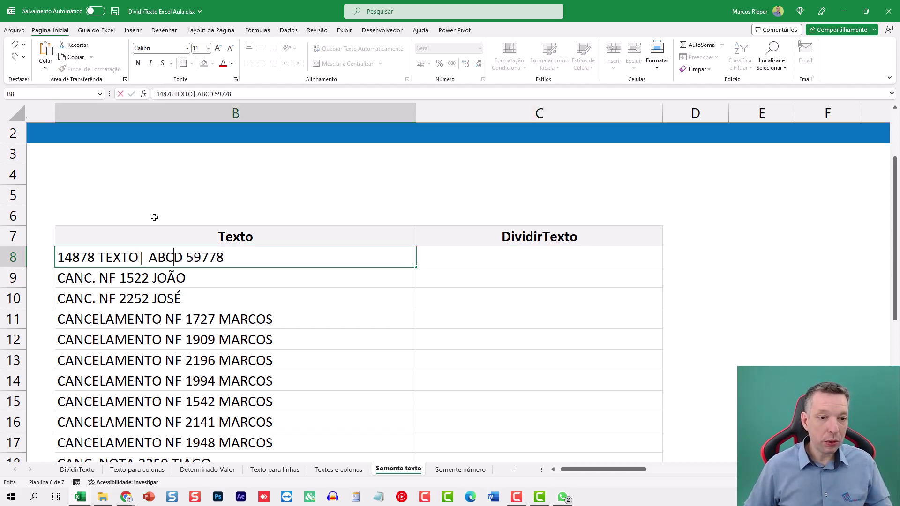
{"action": "type", "text": ";"}
{"action": "key", "text": "Return"}
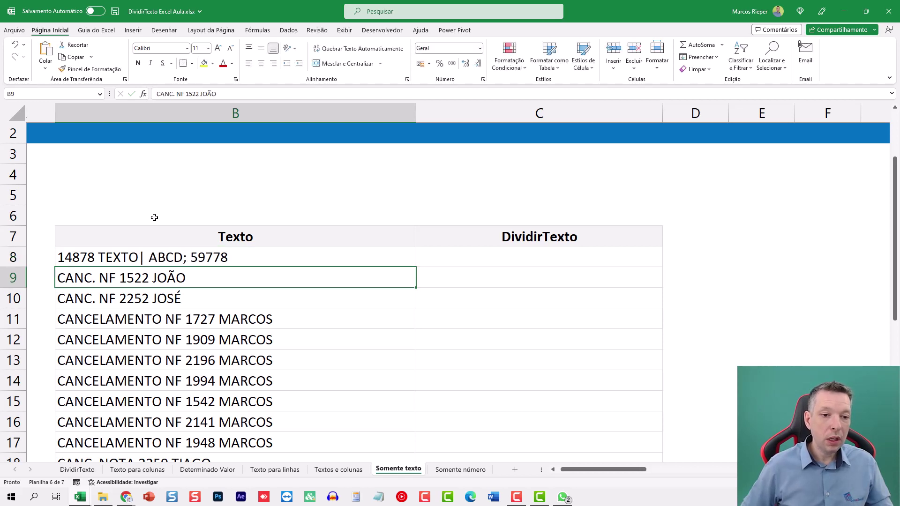
{"action": "left_click", "coordinate": [452, 257]}
Split B8 in C8 with =DIVIDIRTEXTO(B8;{"|";";"}), check the result, then clear C8.
{"action": "type", "text": "=divi"}
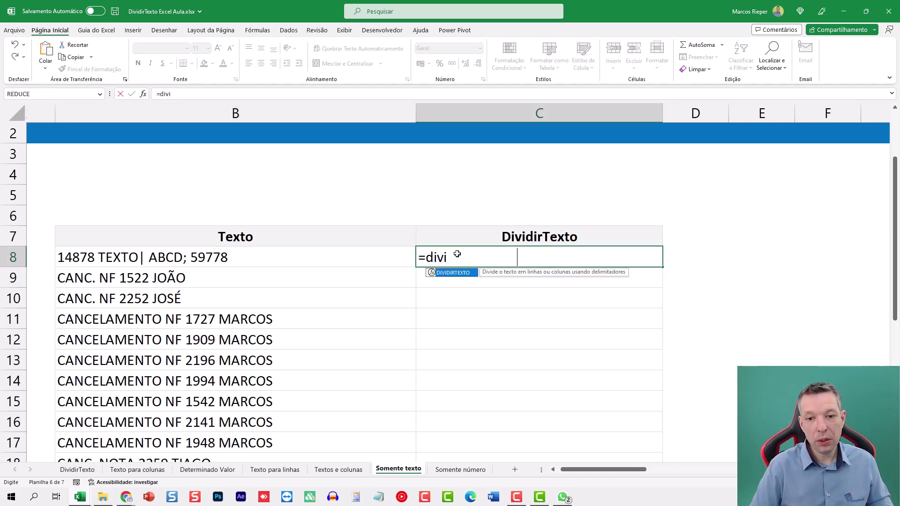
{"action": "key", "text": "Tab"}
{"action": "key", "text": "Left"}
{"action": "type", "text": ";"}
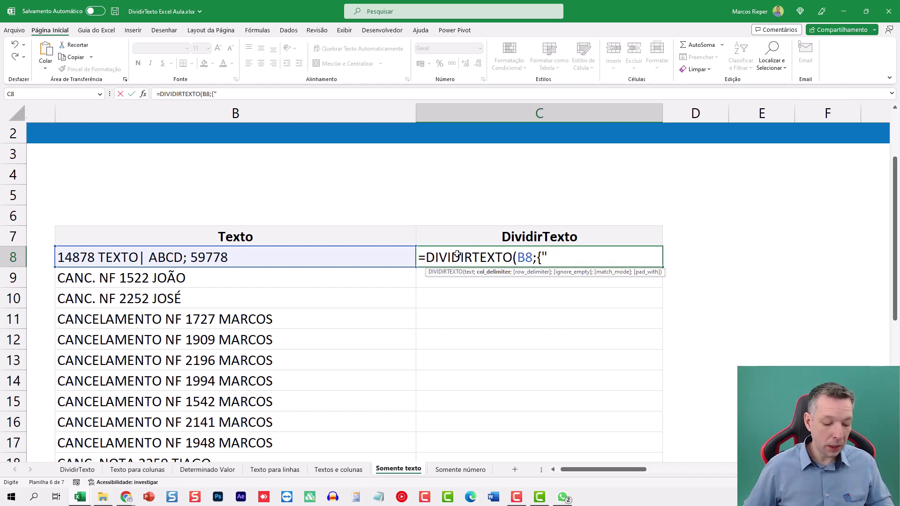
{"action": "type", "text": "|"}
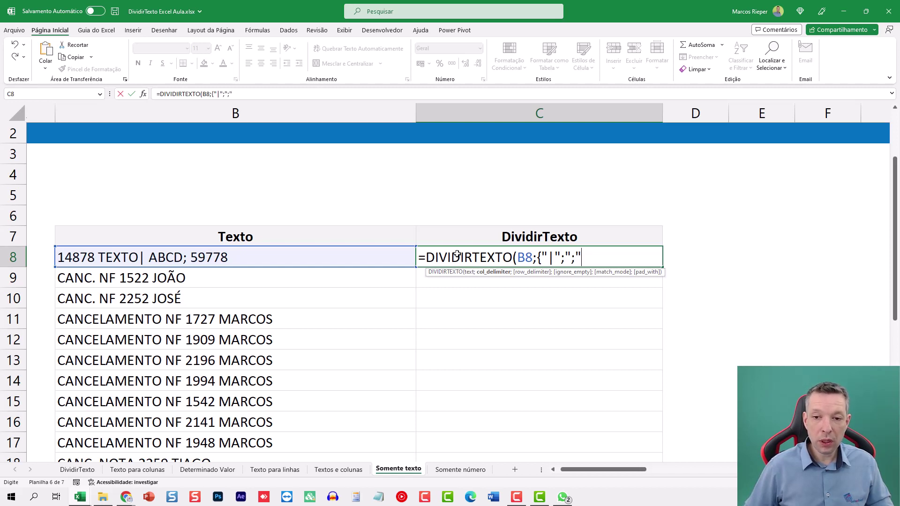
{"action": "type", "text": "}"}
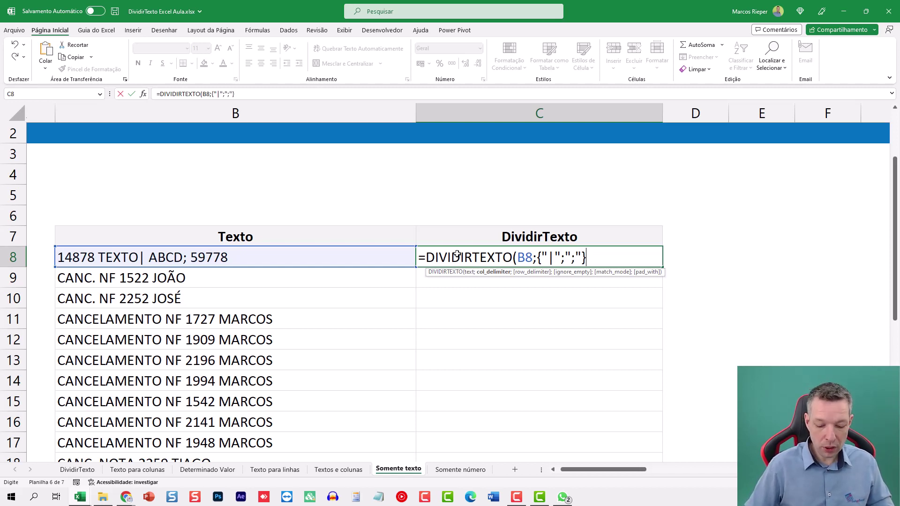
{"action": "type", "text": ")"}
{"action": "key", "text": "Return"}
{"action": "left_click", "coordinate": [452, 255]}
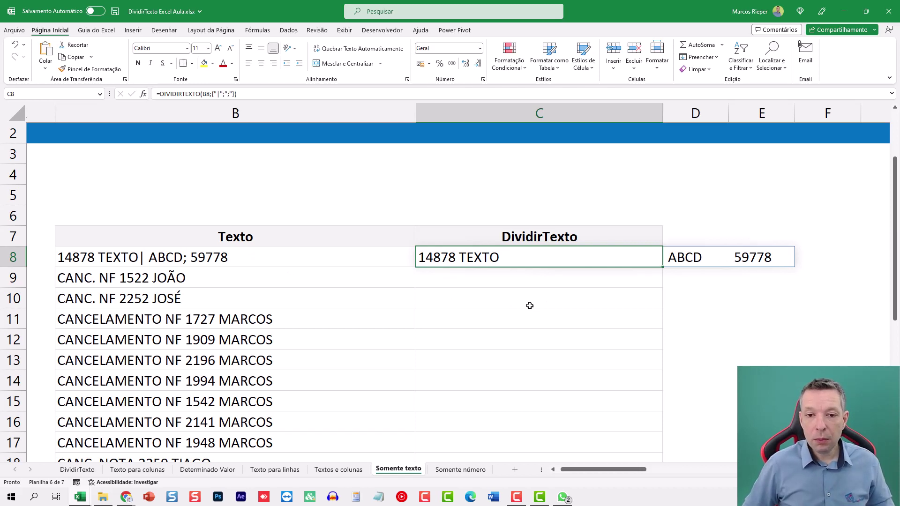
{"action": "key", "text": "Delete"}
Delete the | and ; from B8 so it reads 14878 TEXTO ABCD 59778.
{"action": "type", "text": "="}
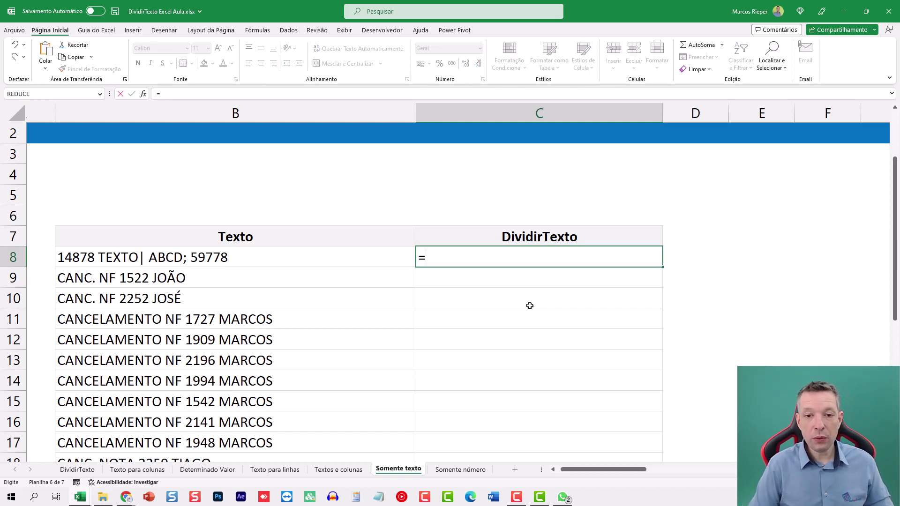
{"action": "key", "text": "Escape"}
{"action": "key", "text": "Left"}
{"action": "key", "text": "Left"}
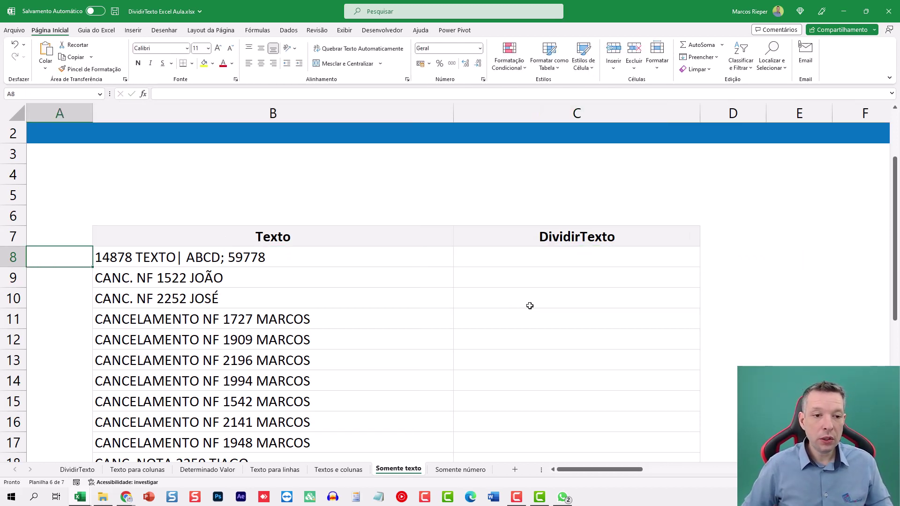
{"action": "key", "text": "Right"}
{"action": "key", "text": "F2"}
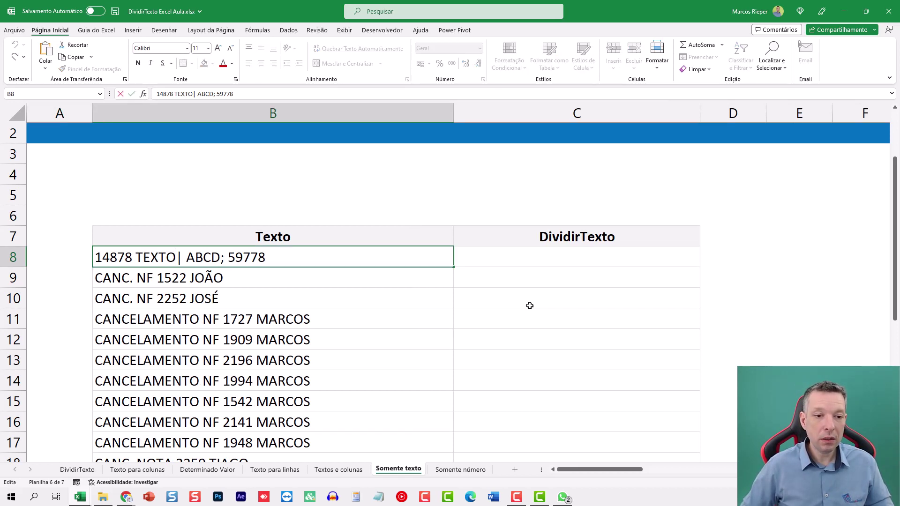
{"action": "key", "text": "Delete"}
{"action": "key", "text": "Delete"}
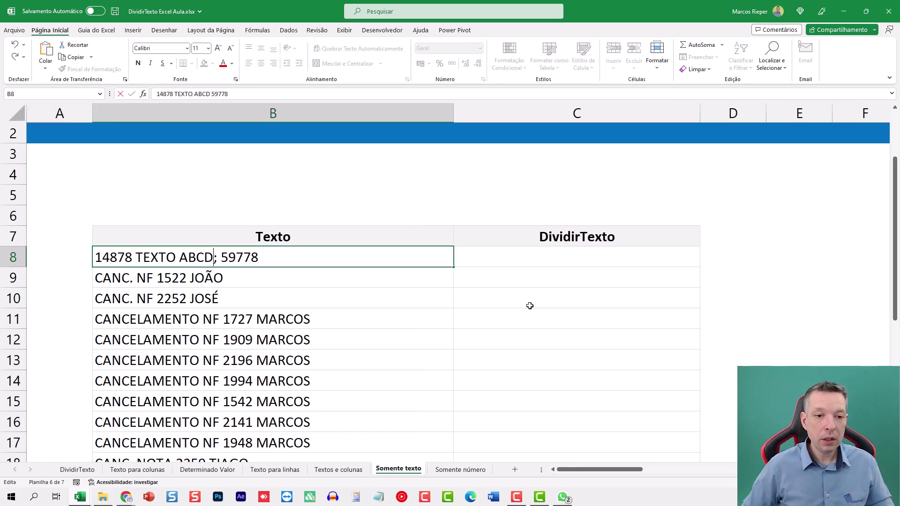
{"action": "key", "text": "Delete"}
{"action": "key", "text": "Return"}
{"action": "key", "text": "Up"}
{"action": "key", "text": "Right"}
Type =DIVIDIRTEXTO(B8;SEQUÊNCIA(10;;0;1)) in C8 to split B8 at every digit.
{"action": "type", "text": "=DI"}
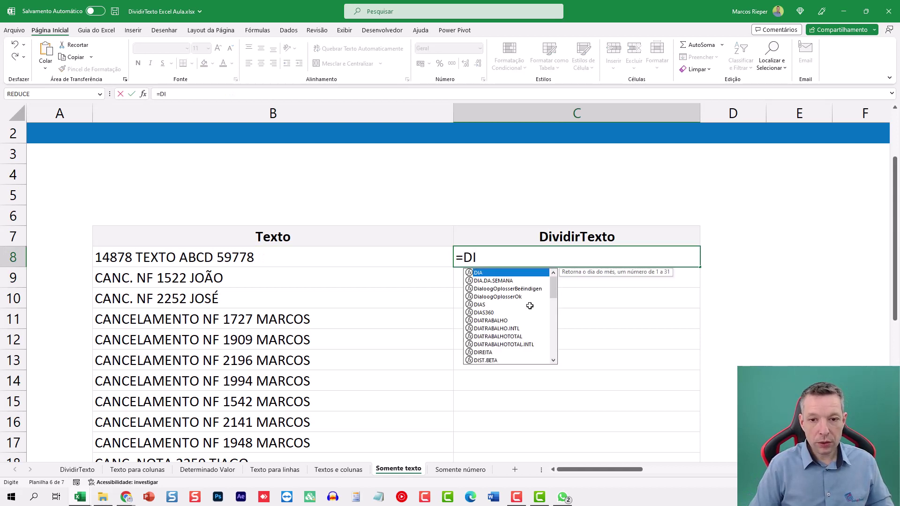
{"action": "type", "text": "VID"}
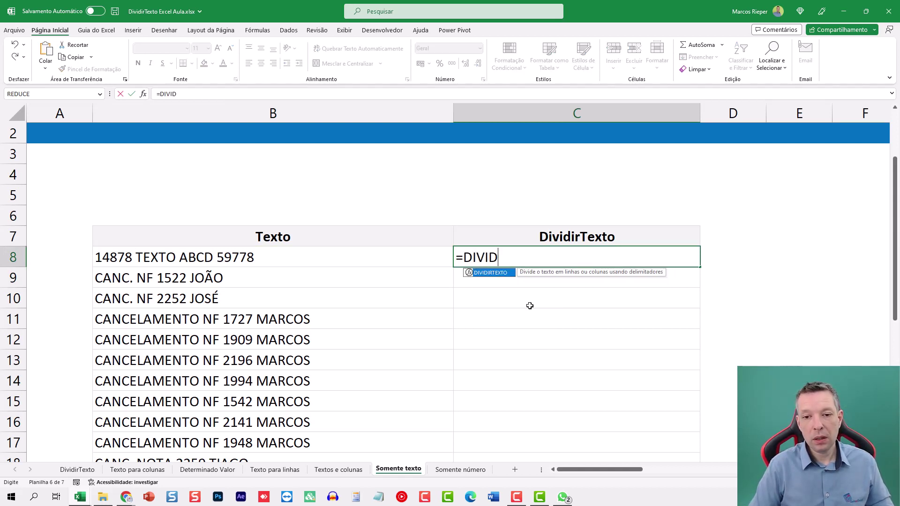
{"action": "type", "text": "IR"}
{"action": "key", "text": "Tab"}
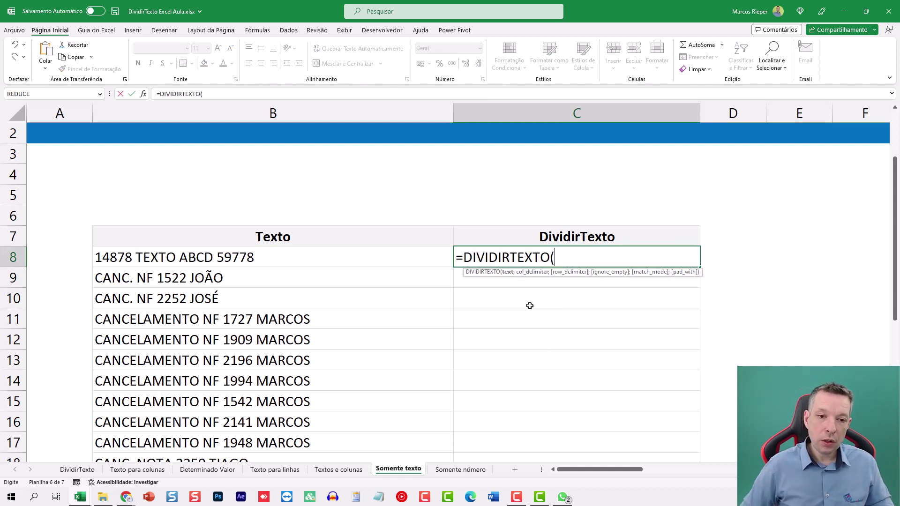
{"action": "key", "text": "Left"}
{"action": "type", "text": ";"}
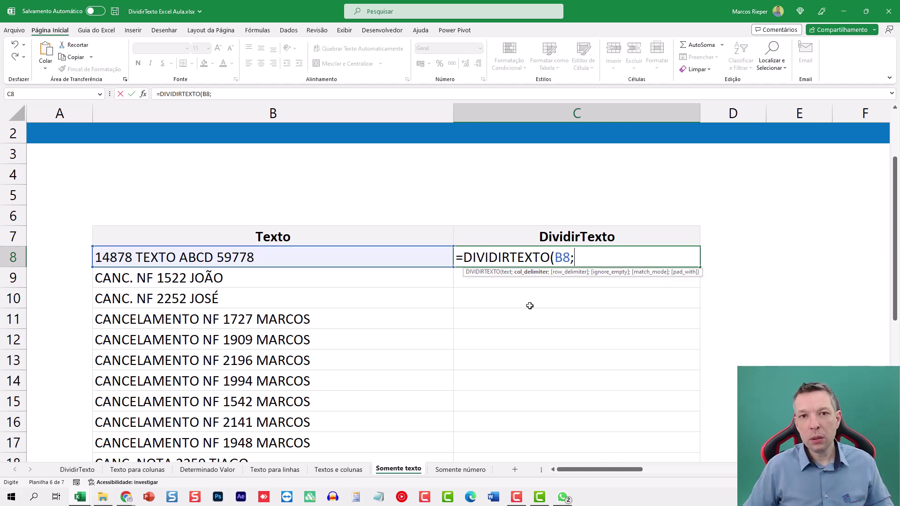
{"action": "type", "text": "S"}
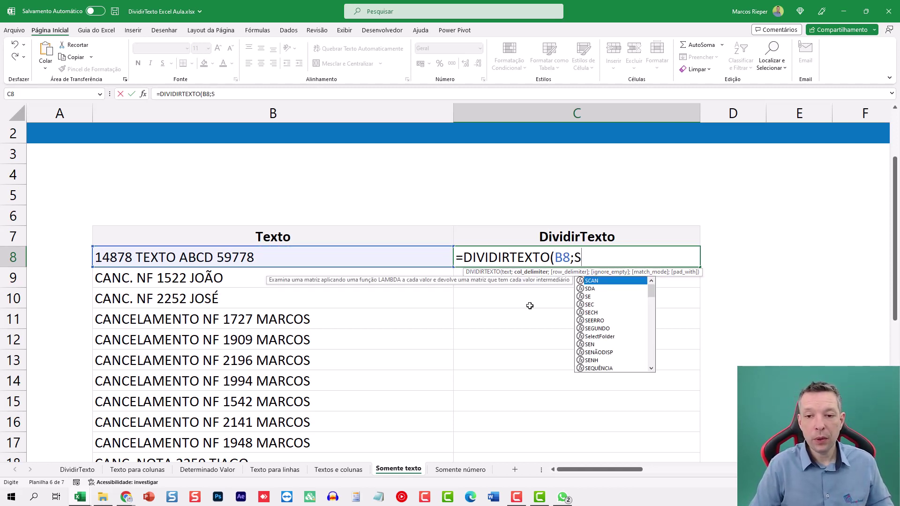
{"action": "type", "text": "EQU"}
{"action": "key", "text": "BackSpace"}
{"action": "type", "text": "QU"}
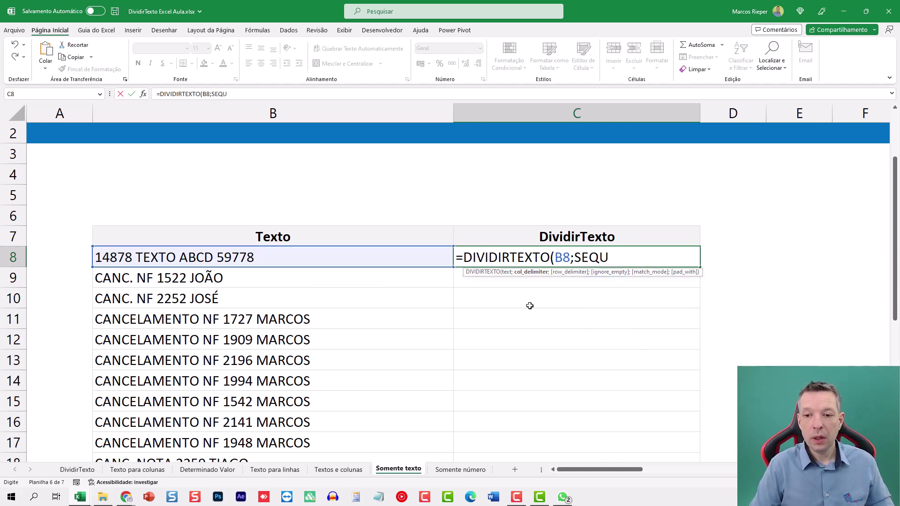
{"action": "type", "text": "ÊNCIA("}
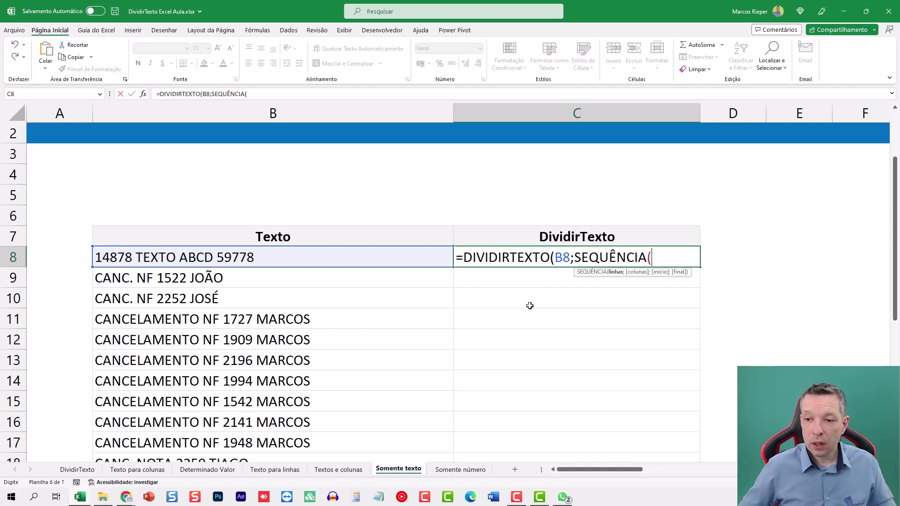
{"action": "type", "text": "10;"}
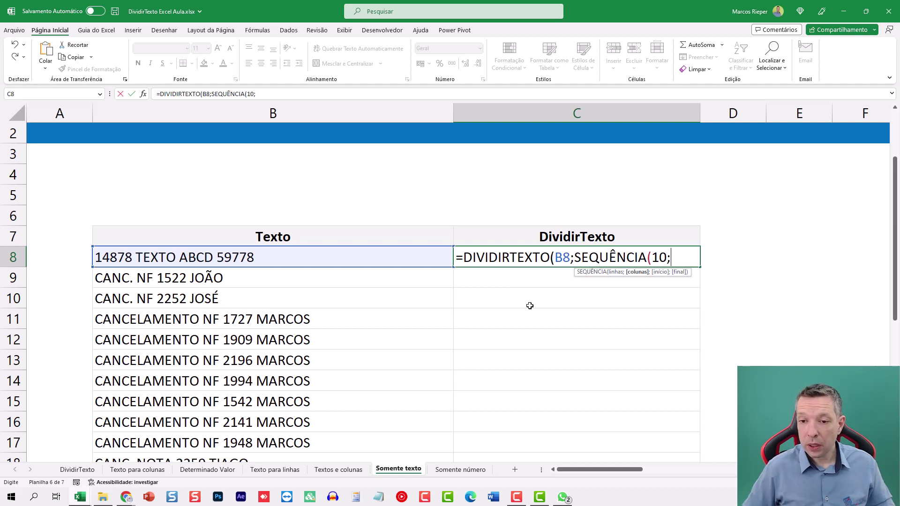
{"action": "type", "text": ";0"}
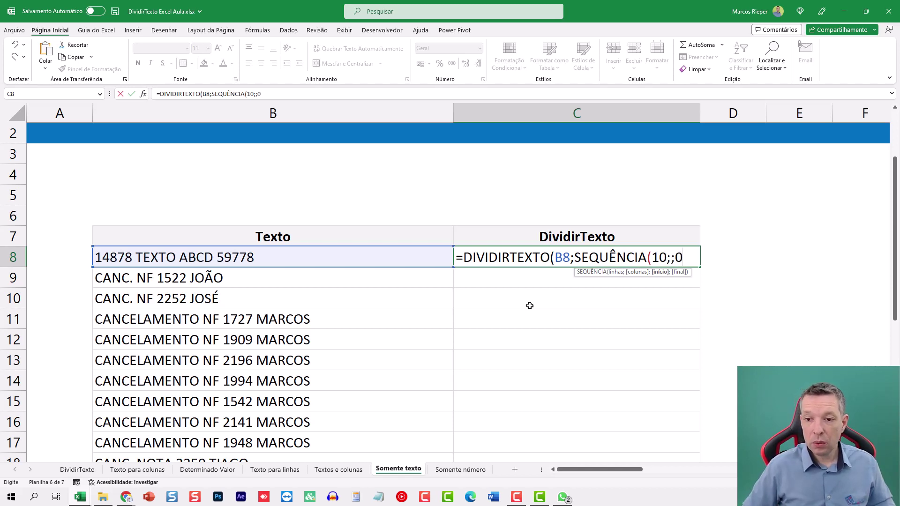
{"action": "type", "text": ";1"}
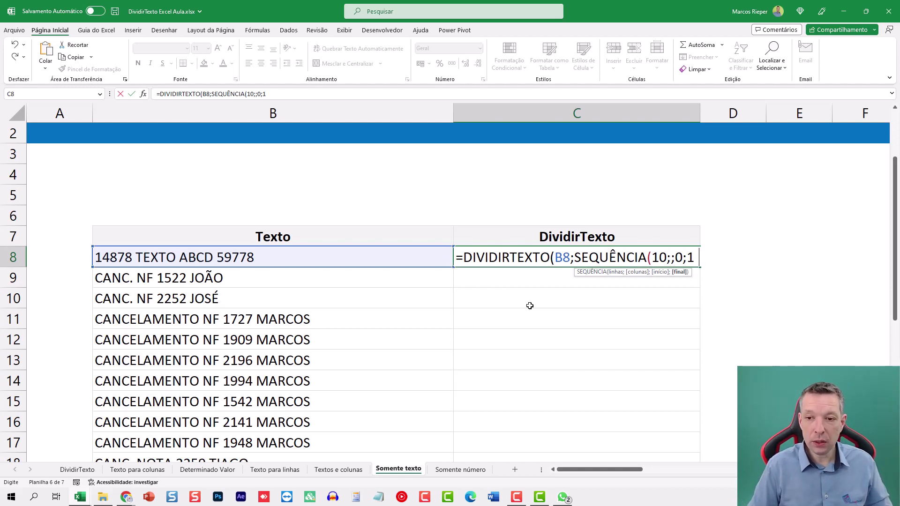
{"action": "type", "text": "))"}
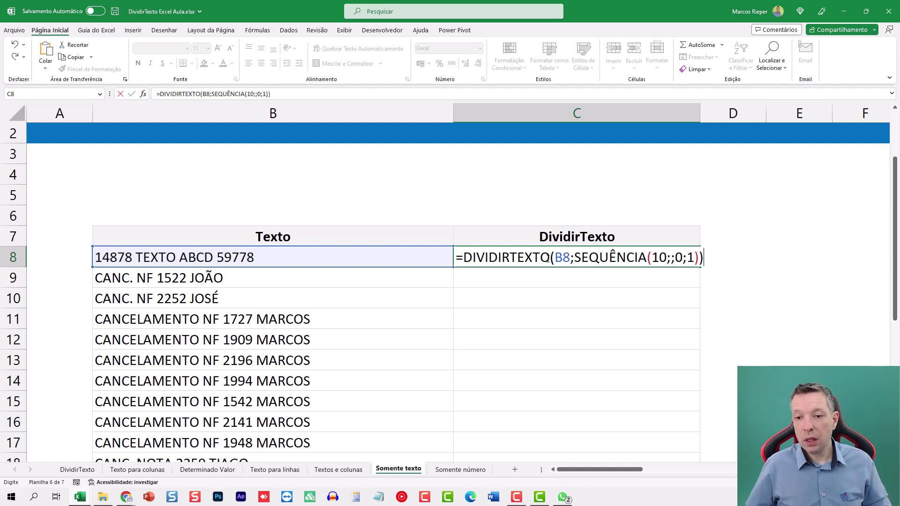
Preview the SEQUÊNCIA(10;;0;1) digit list with F9, restore it, and commit the formula.
{"action": "double_click", "coordinate": [600, 262]}
{"action": "left_click", "coordinate": [699, 257], "text": "shift"}
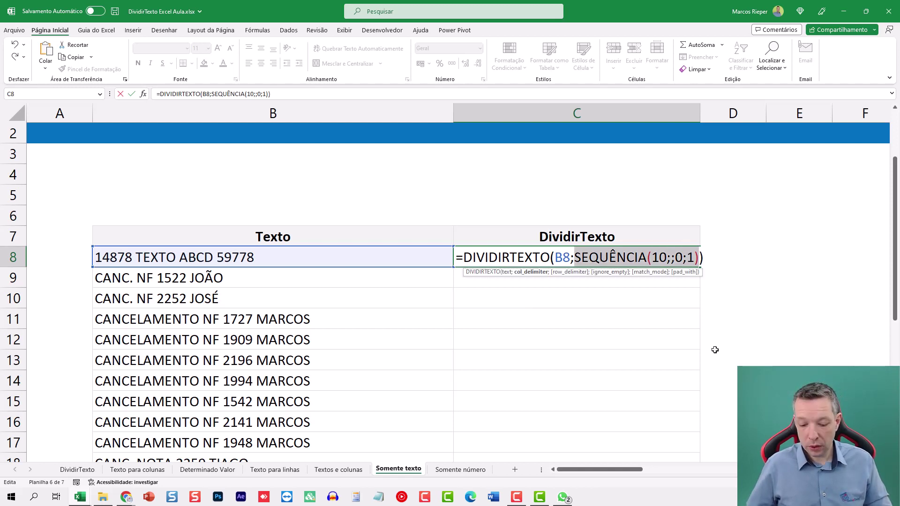
{"action": "key", "text": "F9"}
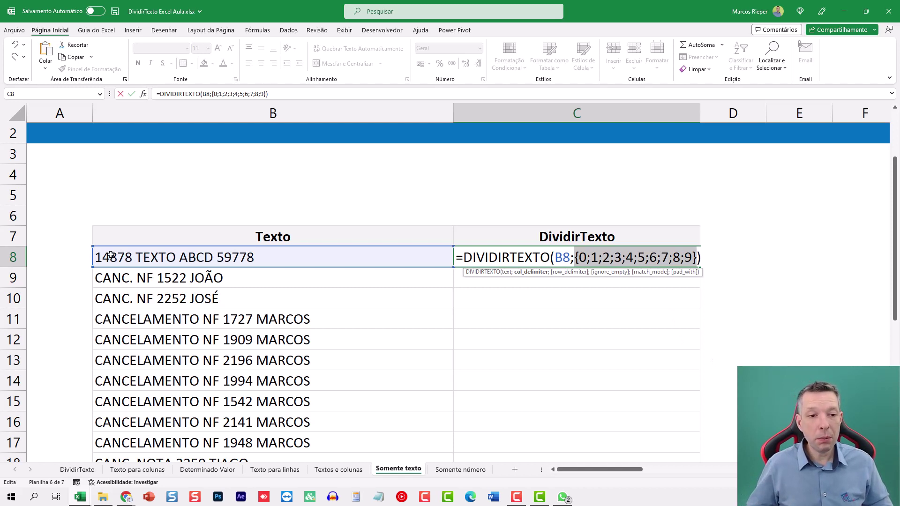
{"action": "key", "text": "ctrl+z"}
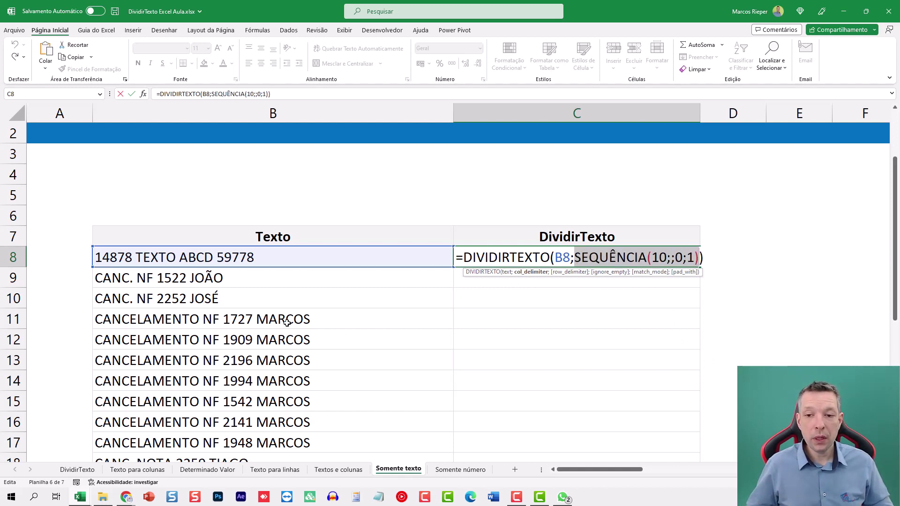
{"action": "key", "text": "Return"}
{"action": "key", "text": "Up"}
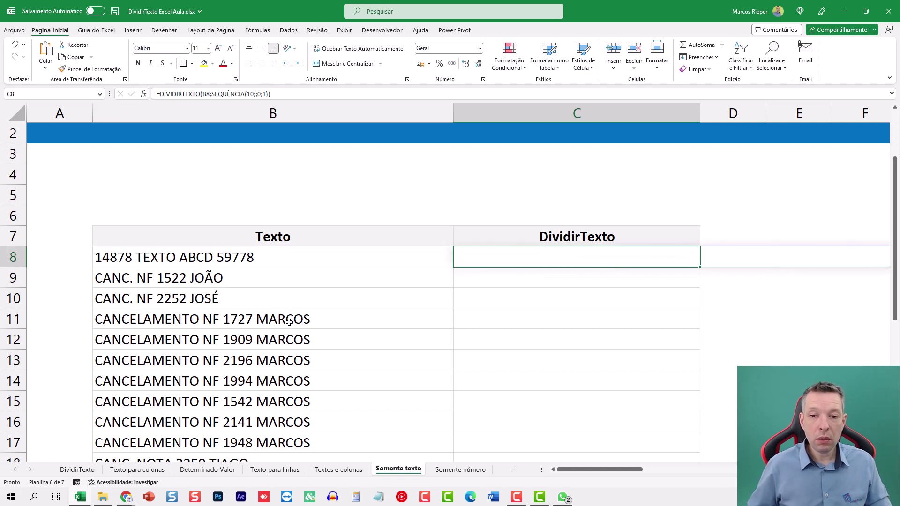
Wrap C8's split in UNIRTEXTO(" ";;…) so C8 returns TEXTO ABCD.
{"action": "mouse_move", "coordinate": [589, 471]}
{"action": "left_mouse_down"}
{"action": "mouse_move", "coordinate": [606, 473]}
{"action": "mouse_move", "coordinate": [570, 468]}
{"action": "left_mouse_up"}
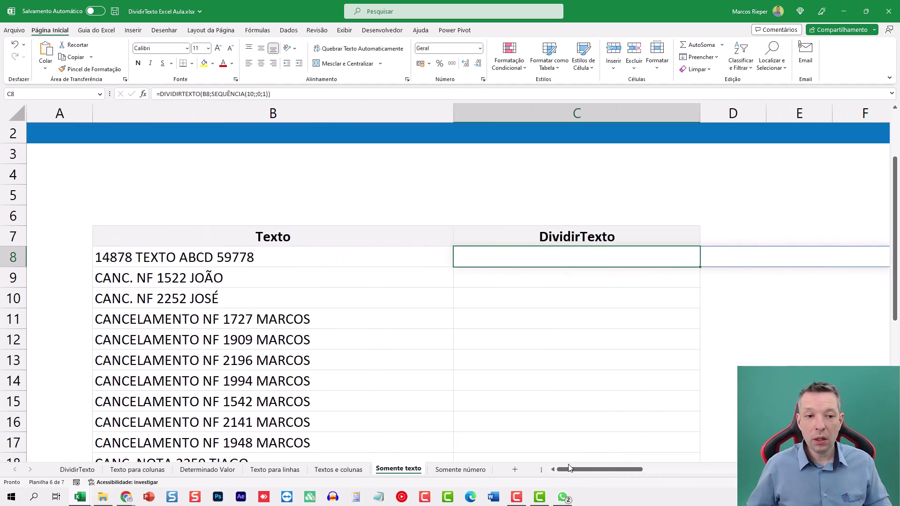
{"action": "double_click", "coordinate": [481, 256]}
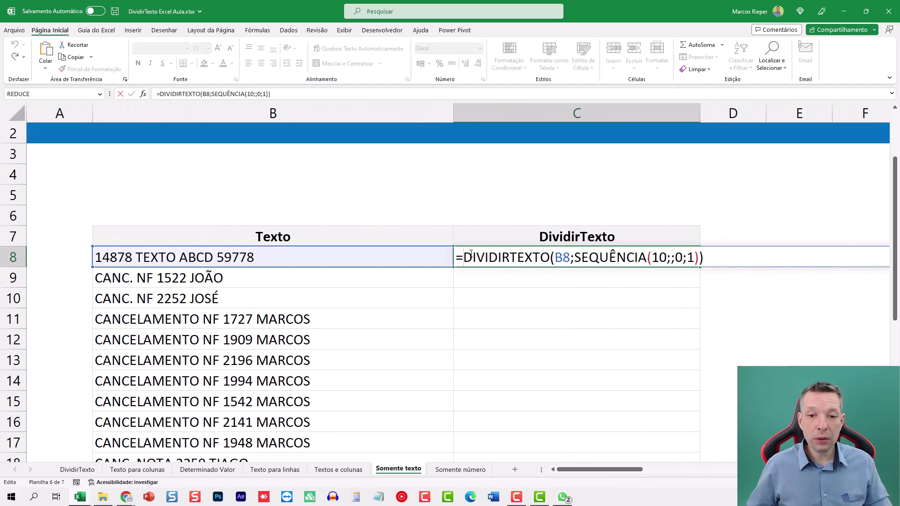
{"action": "type", "text": "UNIRTE"}
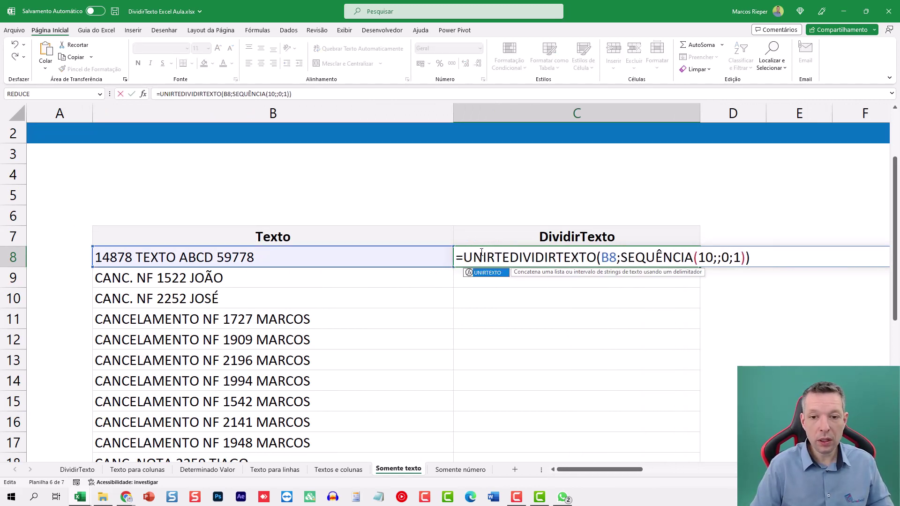
{"action": "type", "text": "XTO("}
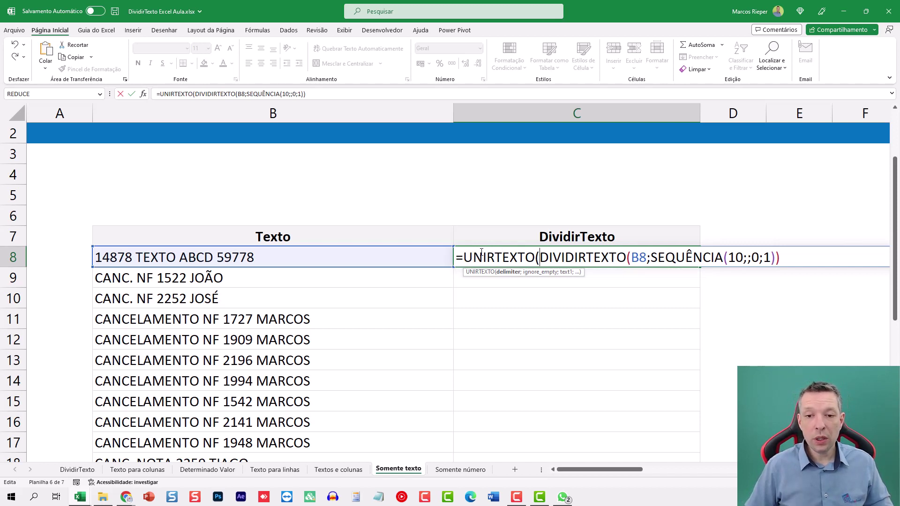
{"action": "type", "text": ";"}
{"action": "type", "text": "\" "}
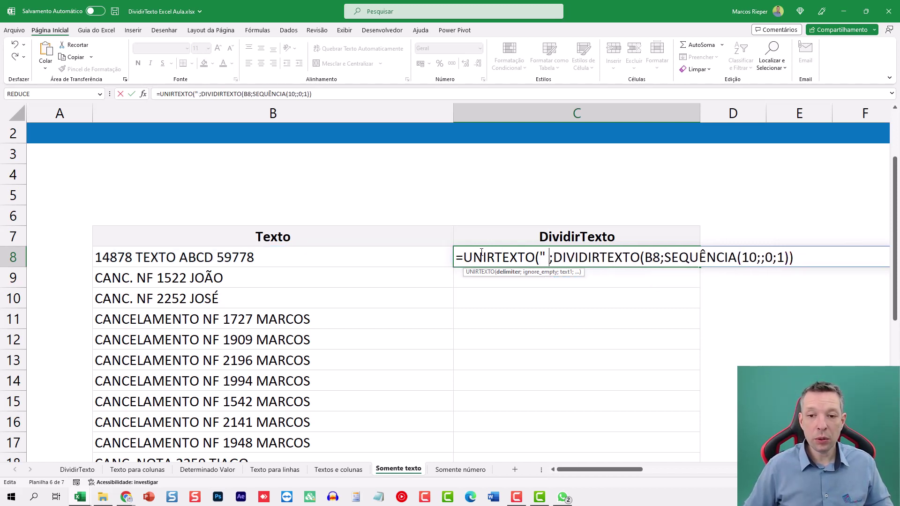
{"action": "type", "text": "\""}
{"action": "key", "text": "End"}
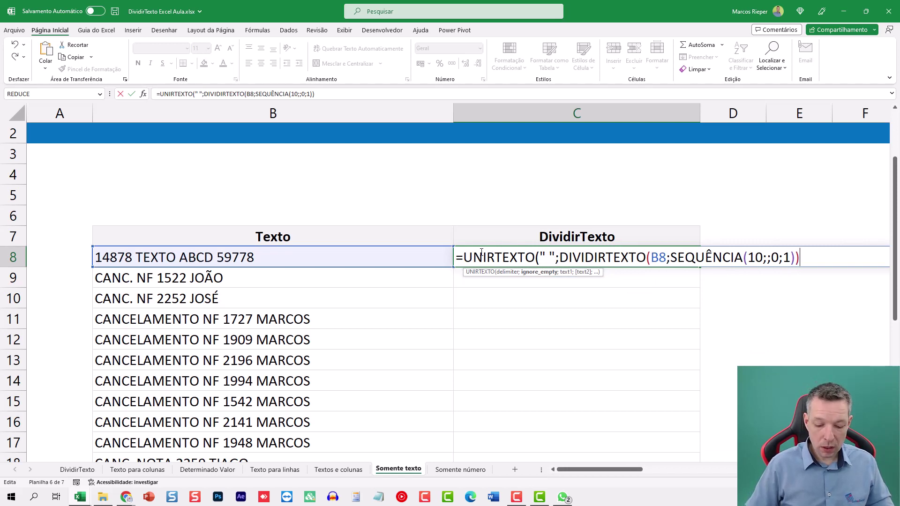
{"action": "type", "text": ")"}
{"action": "key", "text": "Return"}
{"action": "key", "text": "Return"}
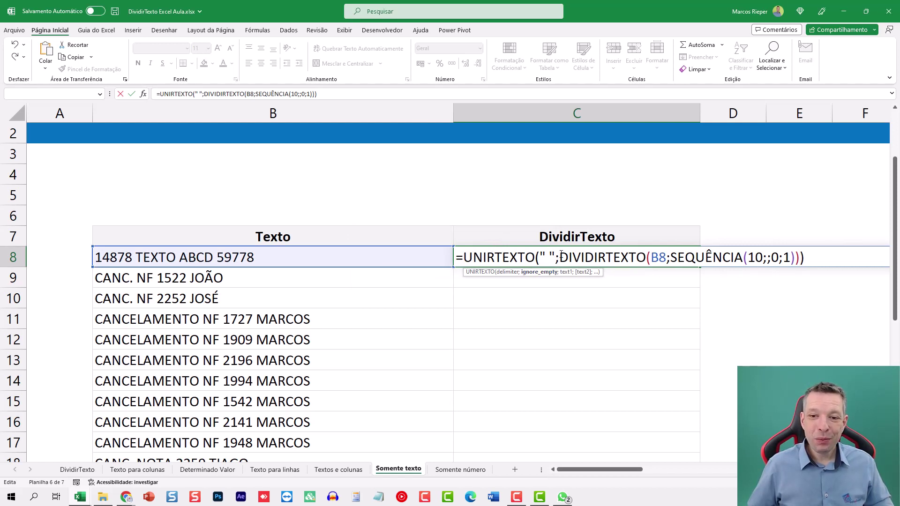
{"action": "type", "text": ";"}
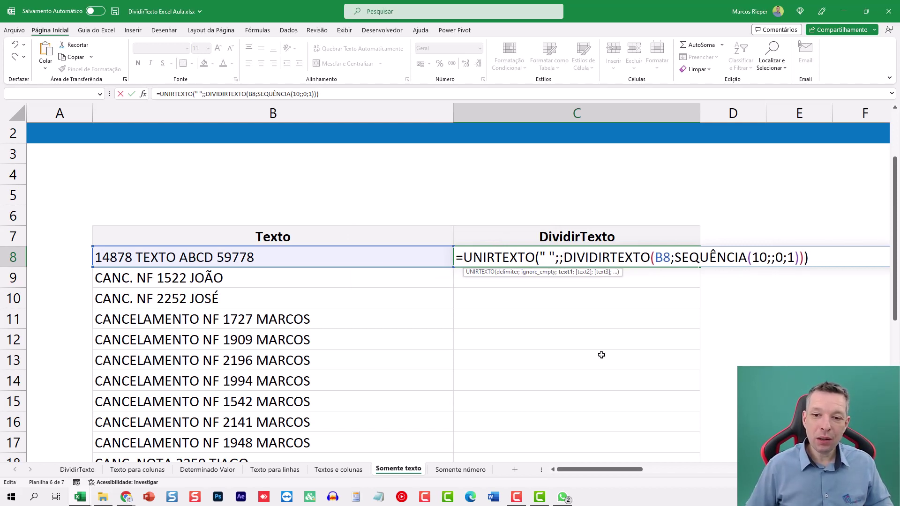
{"action": "key", "text": "Right"}
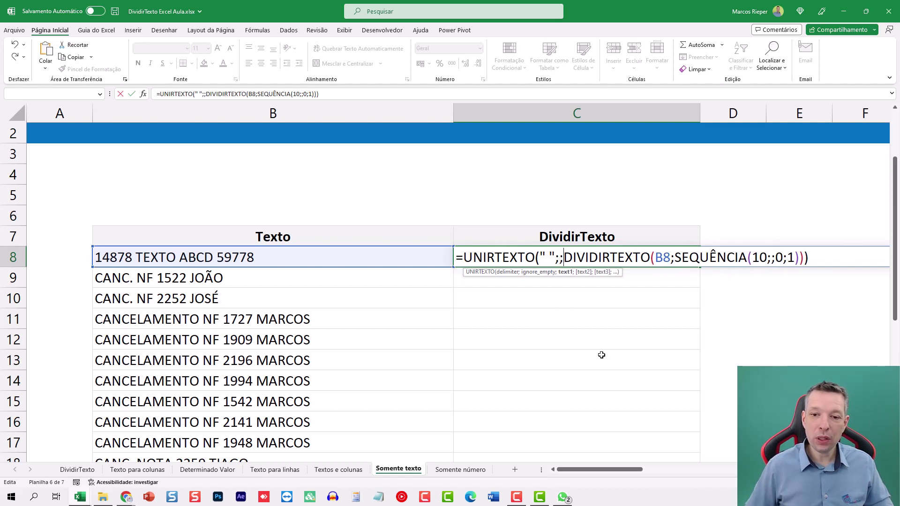
{"action": "key", "text": "ctrl+Return"}
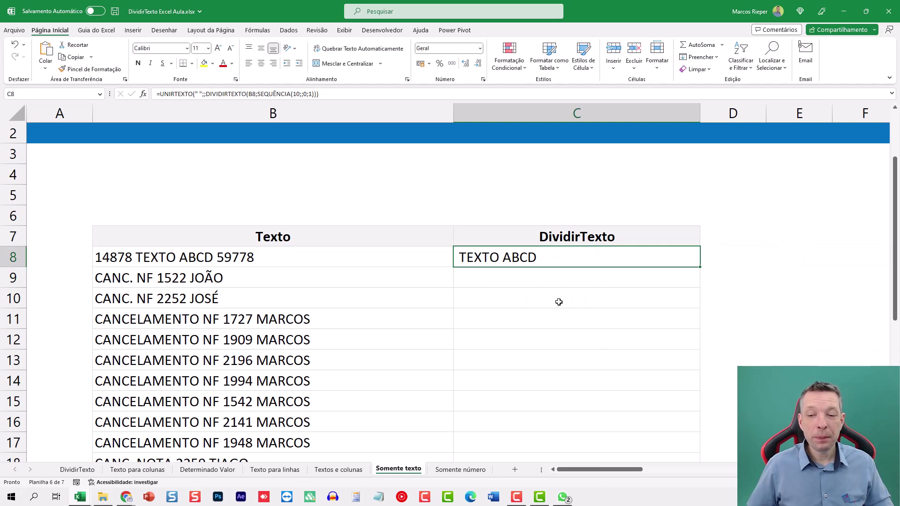
Fill C8's text-only formula down column C to the last data row.
{"action": "left_click_drag", "start_coordinate": [700, 267], "coordinate": [692, 388]}
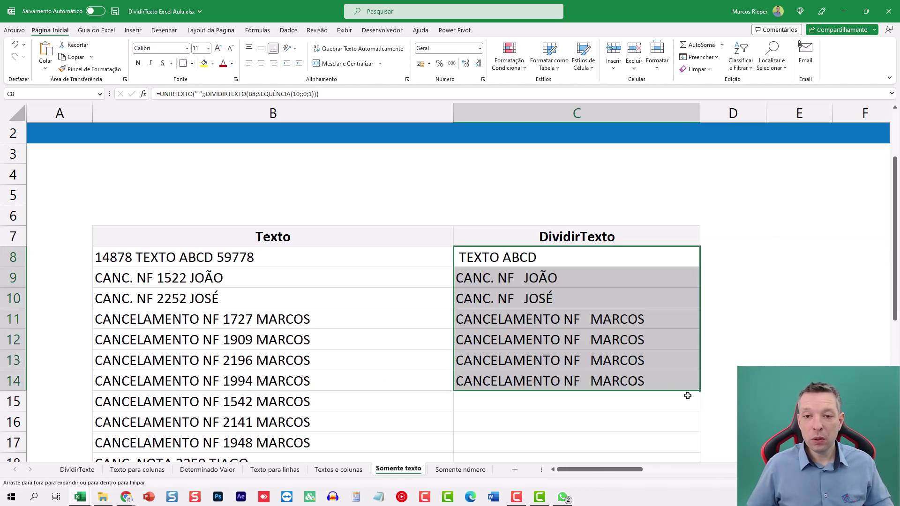
{"action": "scroll", "coordinate": [687, 297], "scroll_direction": "down", "scroll_amount": 3}
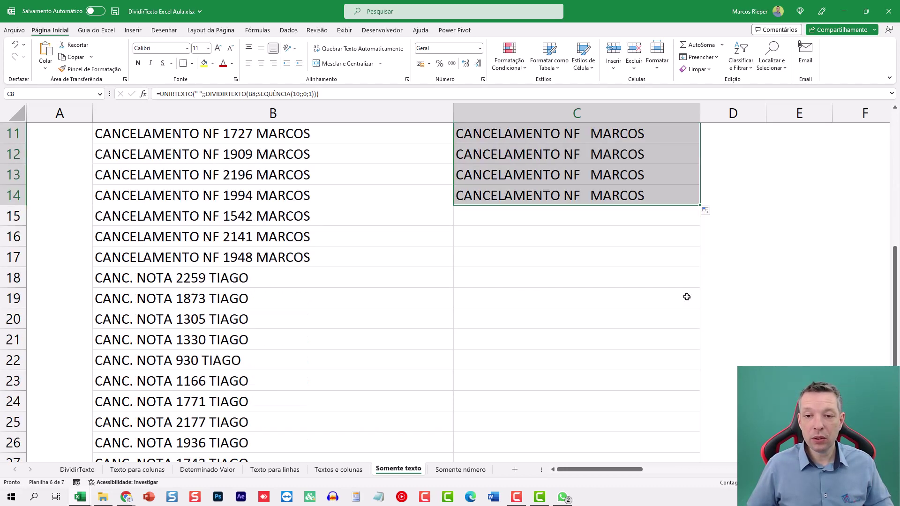
{"action": "double_click", "coordinate": [700, 207]}
{"action": "scroll", "coordinate": [640, 275], "scroll_direction": "up", "scroll_amount": 4}
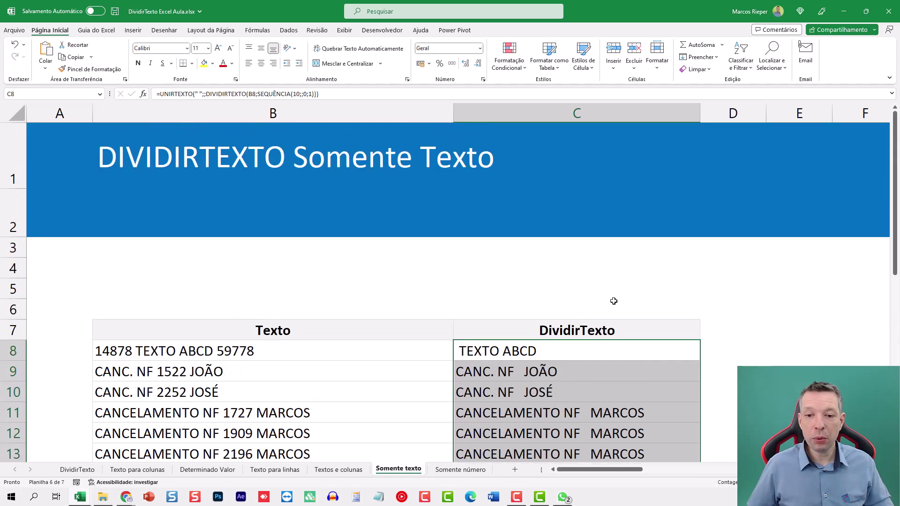
{"action": "scroll", "coordinate": [613, 301], "scroll_direction": "down", "scroll_amount": 1}
{"action": "left_click", "coordinate": [526, 287]}
{"action": "scroll", "coordinate": [560, 313], "scroll_direction": "down", "scroll_amount": 1}
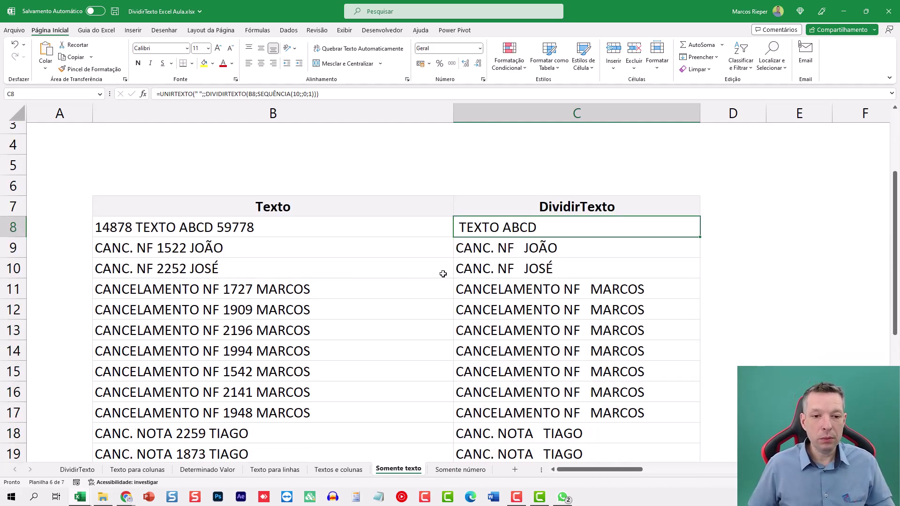
{"action": "key", "text": "F2"}
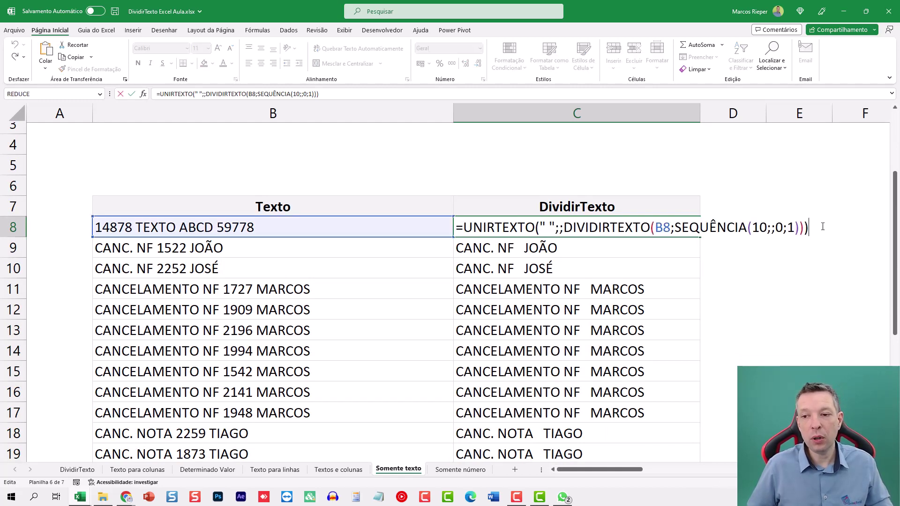
{"action": "key", "text": "ctrl+Return"}
Check the filled results through row 31, then switch to the Somente número sheet.
{"action": "scroll", "coordinate": [559, 305], "scroll_direction": "down", "scroll_amount": 1}
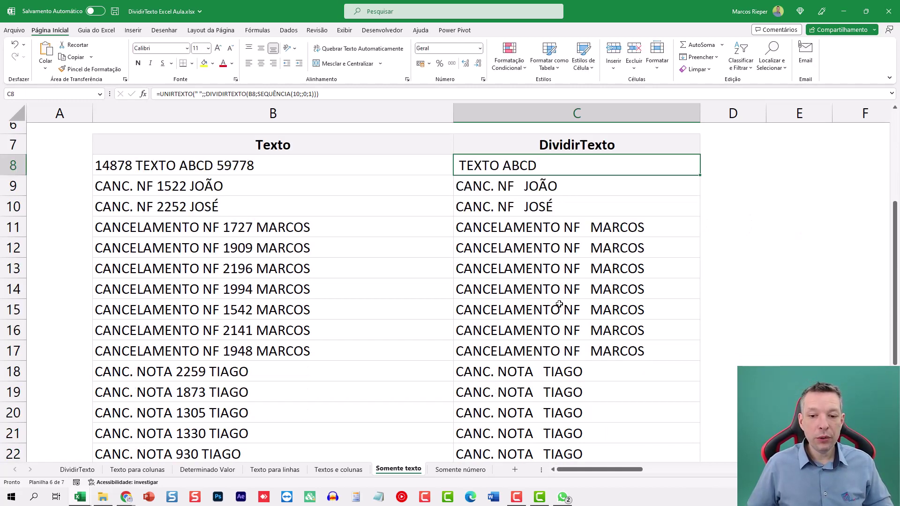
{"action": "scroll", "coordinate": [559, 305], "scroll_direction": "down", "scroll_amount": 4}
{"action": "scroll", "coordinate": [559, 305], "scroll_direction": "down", "scroll_amount": 1}
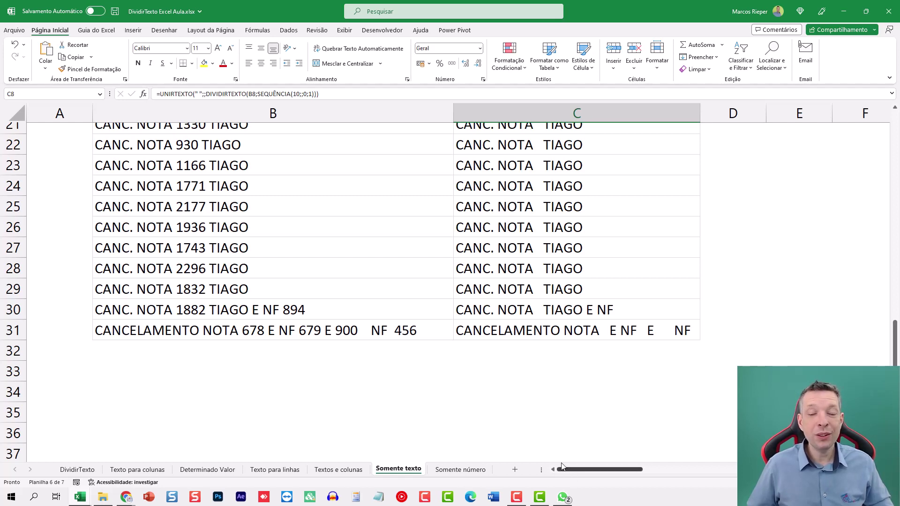
{"action": "scroll", "coordinate": [518, 368], "scroll_direction": "up", "scroll_amount": 4}
{"action": "scroll", "coordinate": [511, 354], "scroll_direction": "up", "scroll_amount": 3}
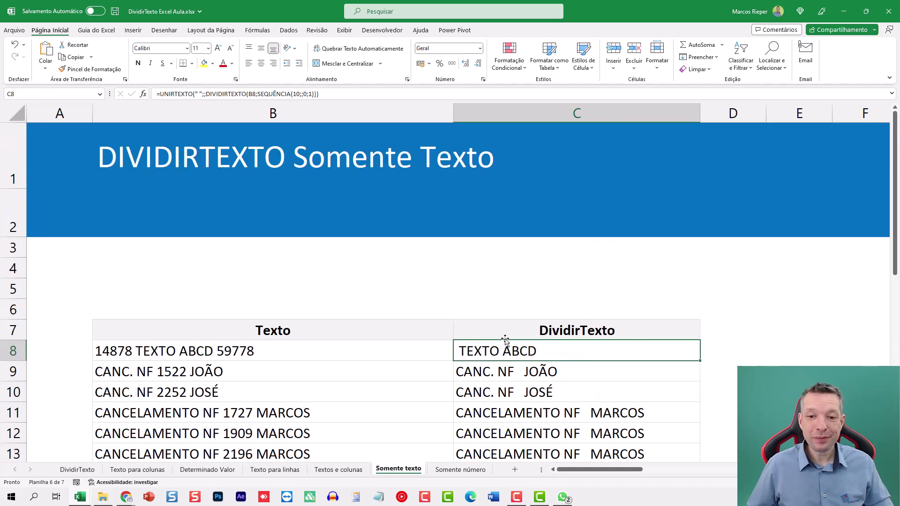
{"action": "scroll", "coordinate": [436, 369], "scroll_direction": "down", "scroll_amount": 2}
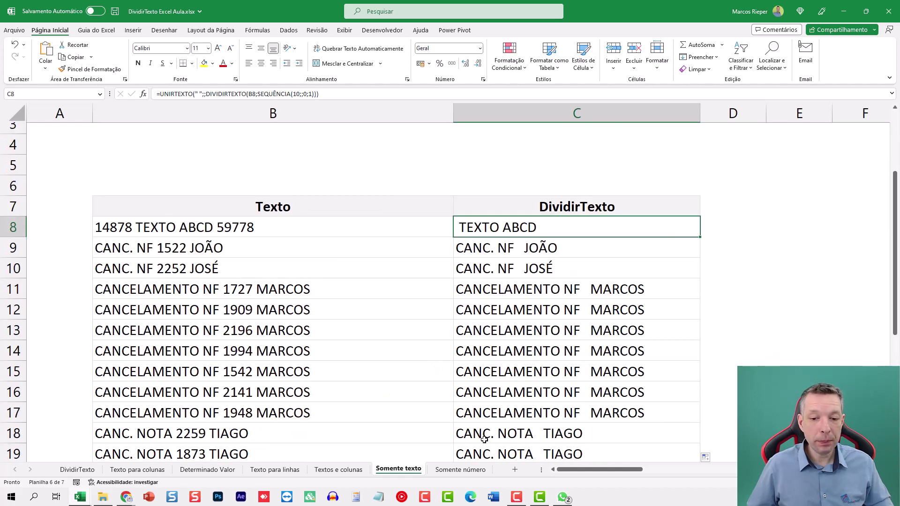
{"action": "left_click", "coordinate": [468, 470]}
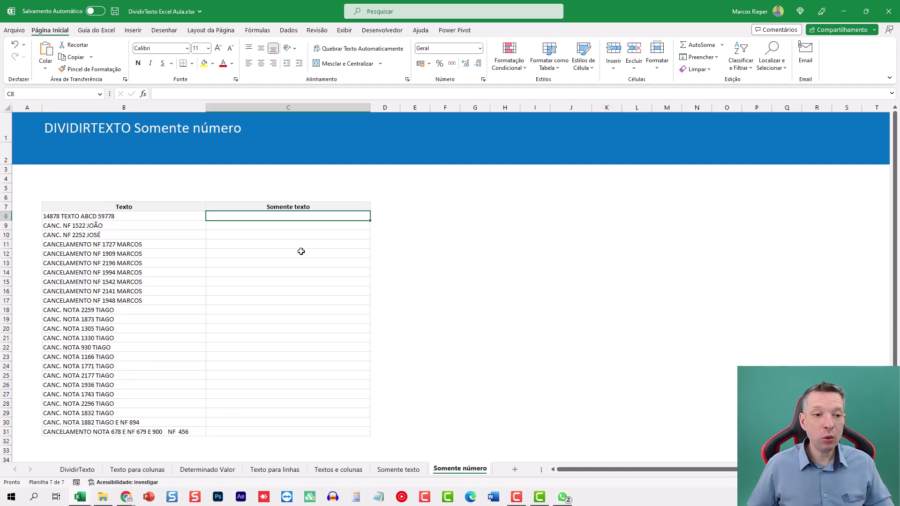
{"action": "scroll", "coordinate": [301, 251], "scroll_direction": "up", "scroll_amount": 3}
{"action": "key", "text": "Home"}
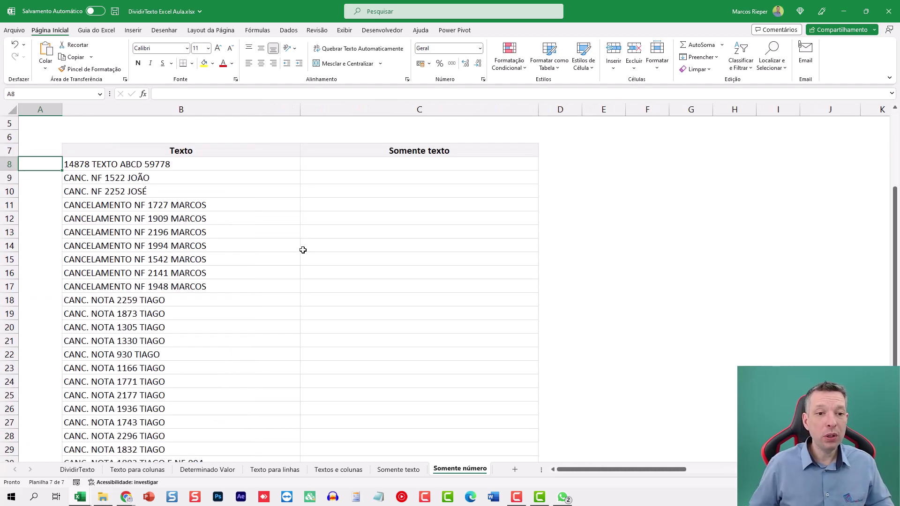
{"action": "left_click", "coordinate": [333, 165]}
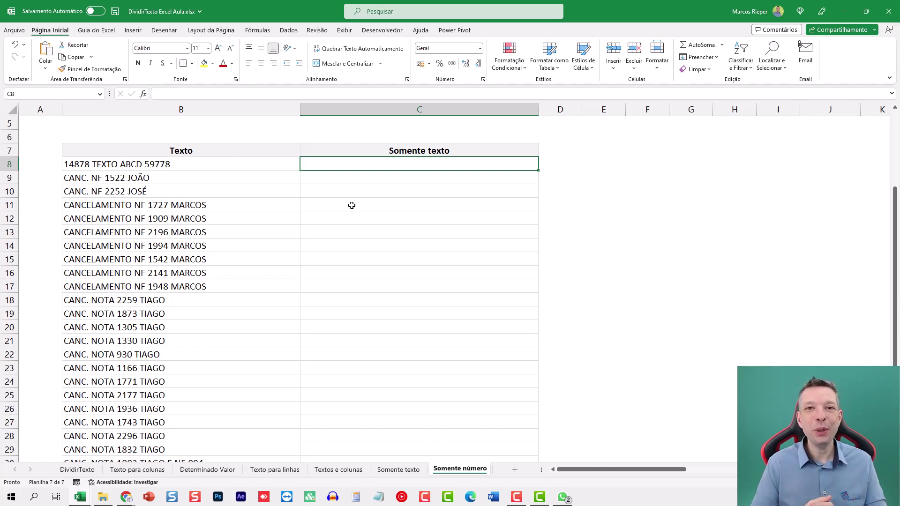
Enter =CARACT(SEQUÊNCIA(255;;1;1)) in E8 to spill the characters for codes 1–255 down column E.
{"action": "left_click", "coordinate": [604, 170]}
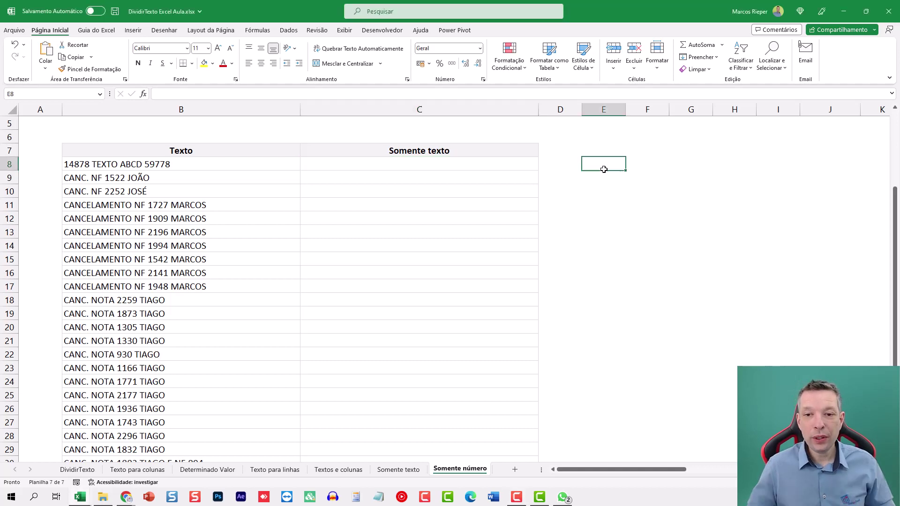
{"action": "type", "text": "=C"}
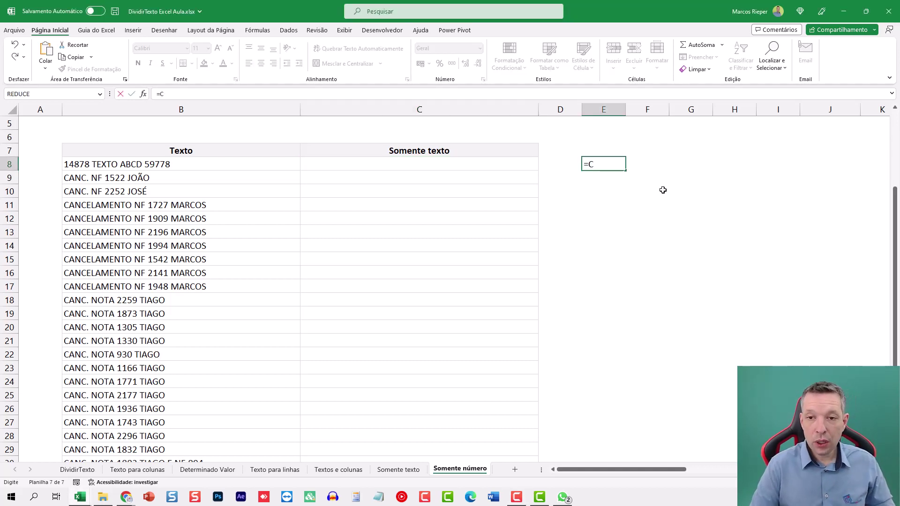
{"action": "type", "text": "ARACT"}
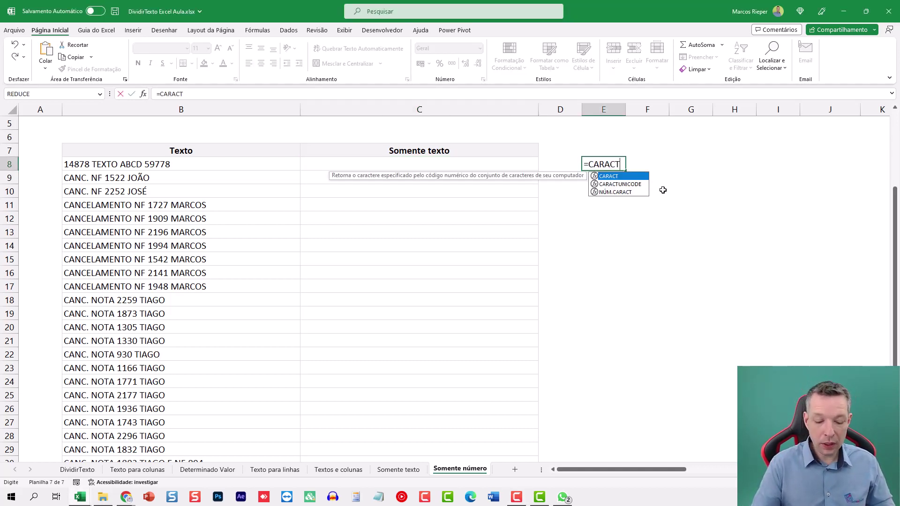
{"action": "type", "text": "("}
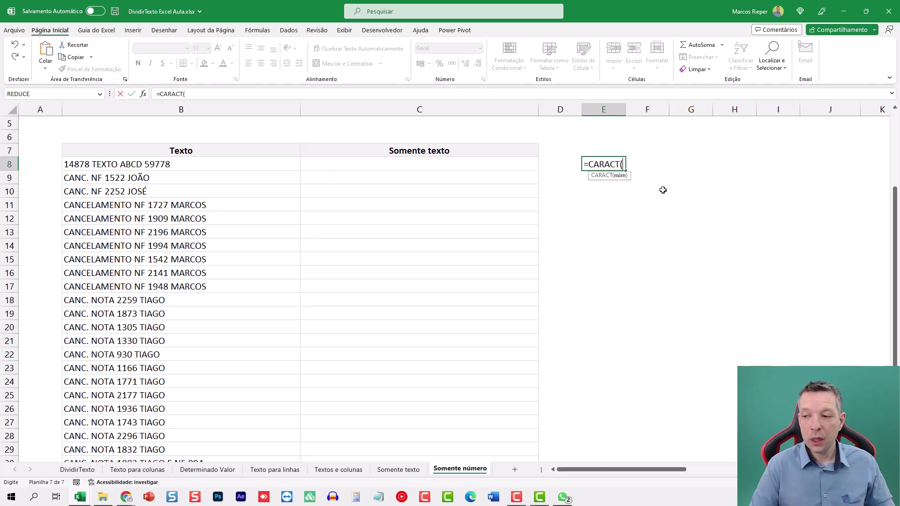
{"action": "type", "text": "SEQU"}
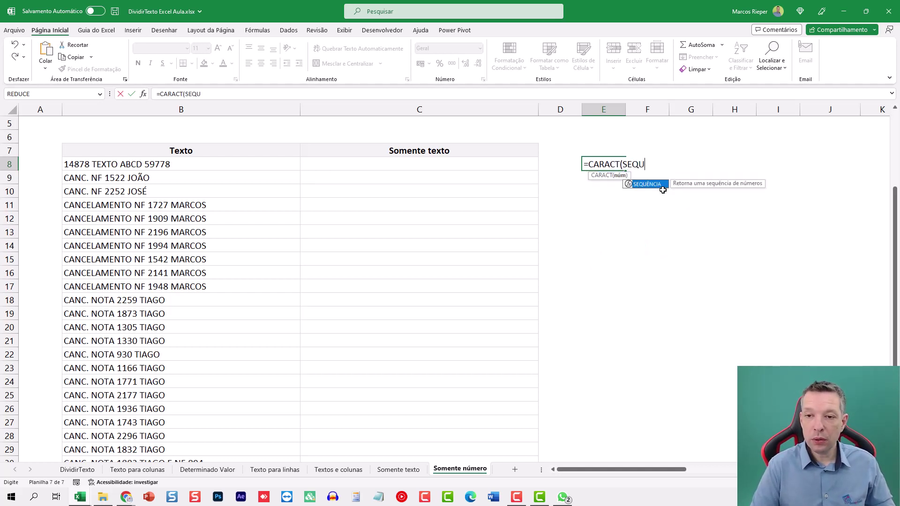
{"action": "key", "text": "Tab"}
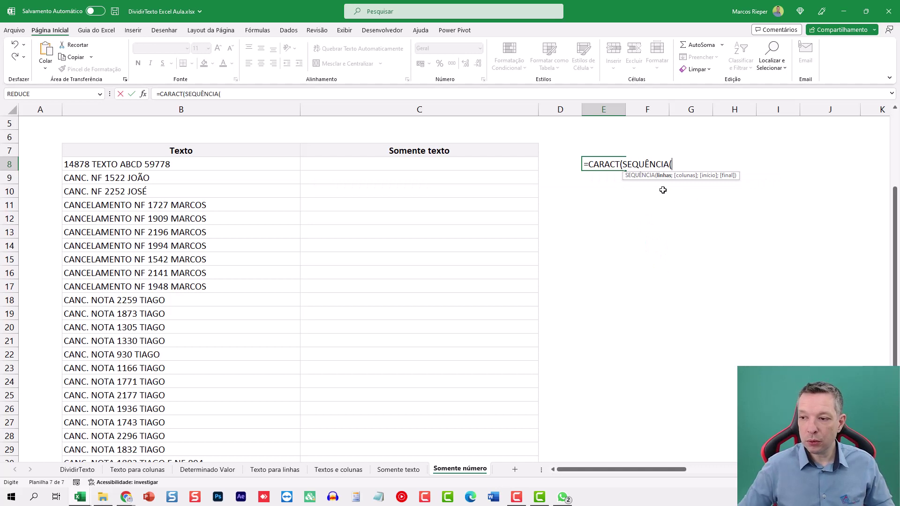
{"action": "type", "text": "255;"}
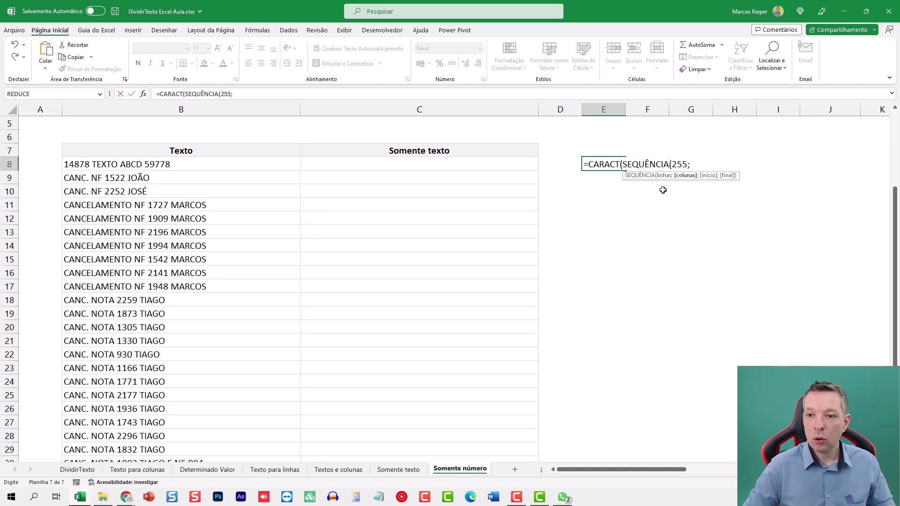
{"action": "type", "text": ";1;1"}
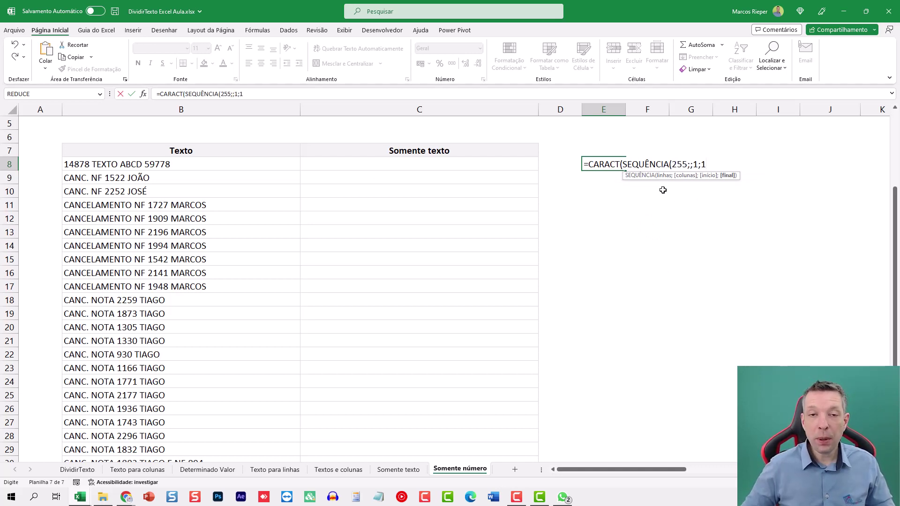
{"action": "type", "text": ")"}
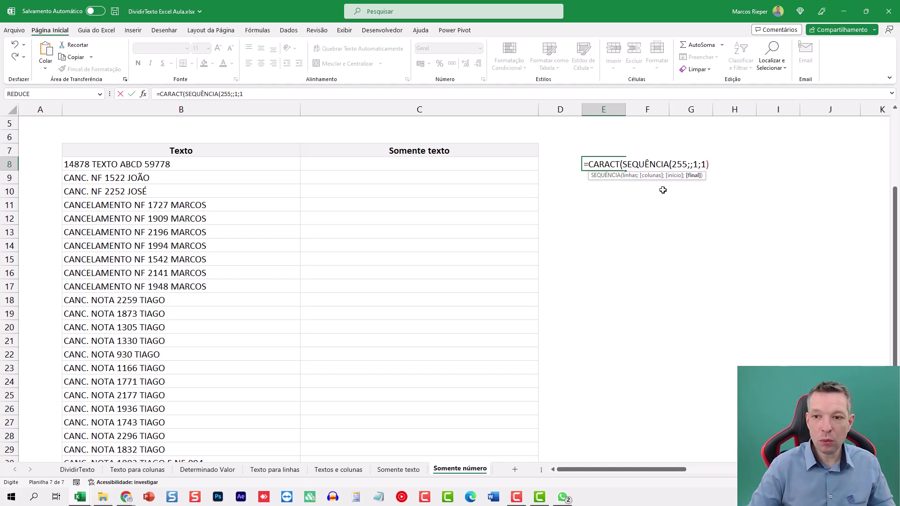
{"action": "type", "text": ")"}
{"action": "key", "text": "Return"}
{"action": "key", "text": "Up"}
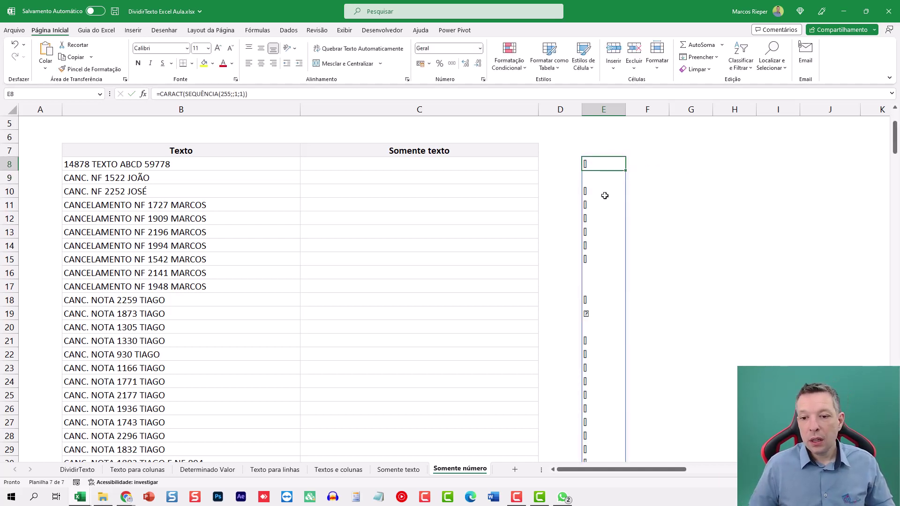
{"action": "scroll", "coordinate": [605, 197], "scroll_direction": "down", "scroll_amount": 2}
{"action": "scroll", "coordinate": [607, 208], "scroll_direction": "down", "scroll_amount": 4}
{"action": "scroll", "coordinate": [608, 220], "scroll_direction": "up", "scroll_amount": 1}
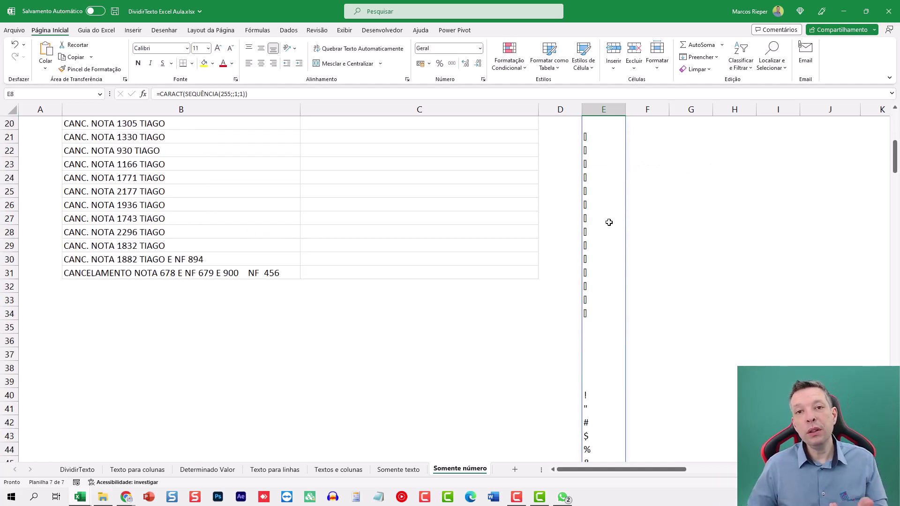
{"action": "scroll", "coordinate": [607, 196], "scroll_direction": "up", "scroll_amount": 4}
{"action": "scroll", "coordinate": [606, 175], "scroll_direction": "up", "scroll_amount": 1}
{"action": "scroll", "coordinate": [603, 176], "scroll_direction": "up", "scroll_amount": 2}
{"action": "scroll", "coordinate": [601, 194], "scroll_direction": "down", "scroll_amount": 2}
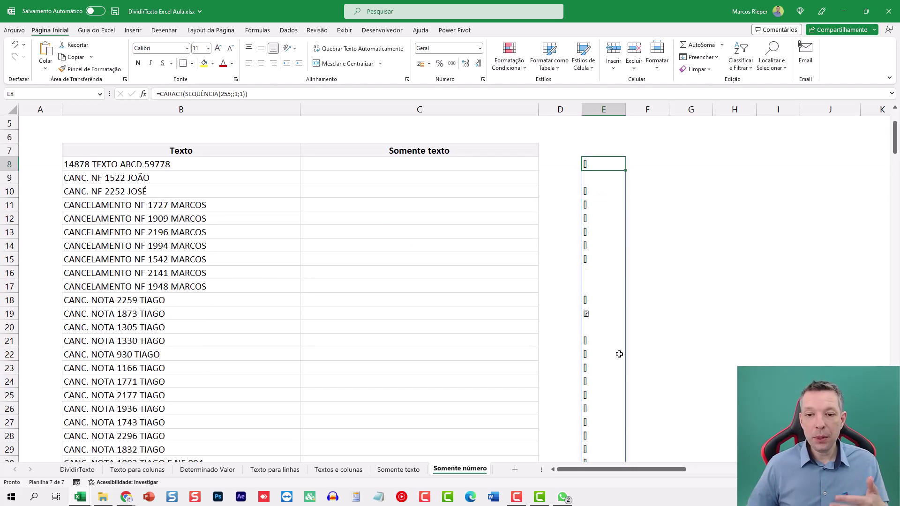
{"action": "scroll", "coordinate": [619, 353], "scroll_direction": "down", "scroll_amount": 6}
{"action": "scroll", "coordinate": [618, 353], "scroll_direction": "down", "scroll_amount": 1}
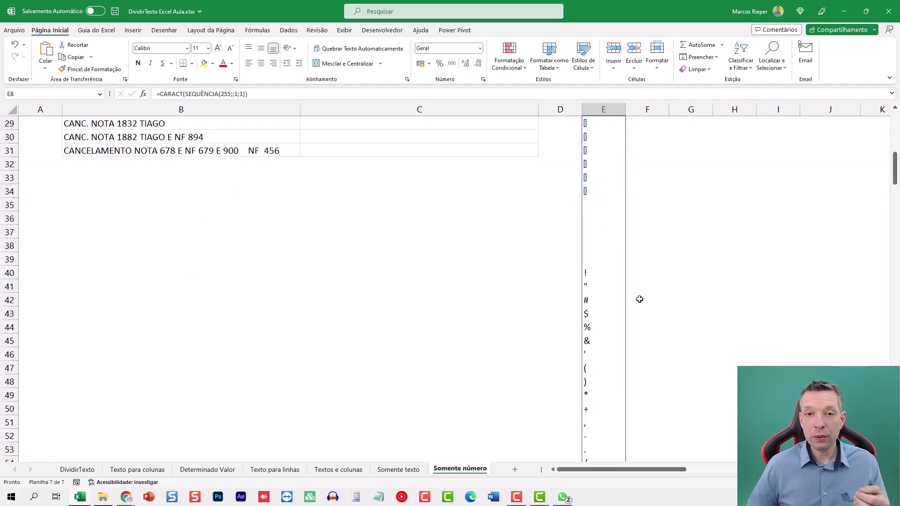
{"action": "scroll", "coordinate": [640, 299], "scroll_direction": "down", "scroll_amount": 4}
{"action": "scroll", "coordinate": [626, 320], "scroll_direction": "down", "scroll_amount": 3}
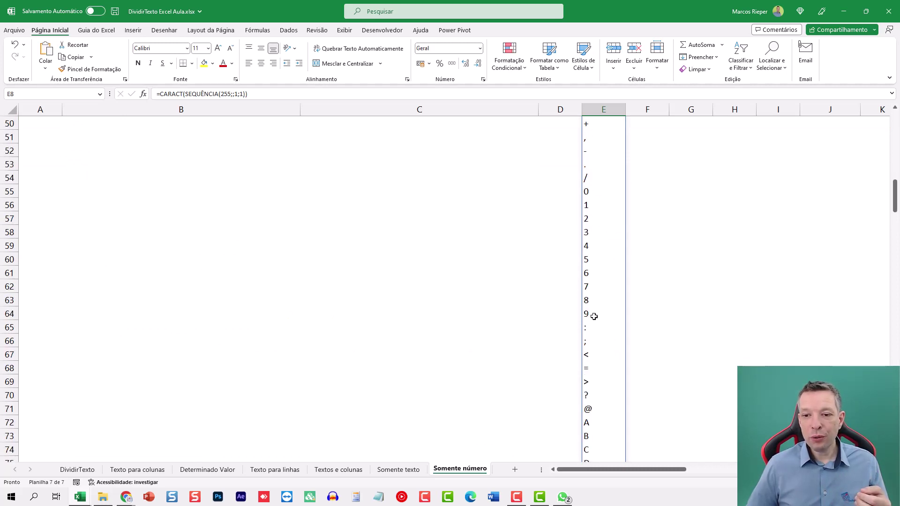
{"action": "scroll", "coordinate": [612, 319], "scroll_direction": "down", "scroll_amount": 6}
{"action": "scroll", "coordinate": [613, 324], "scroll_direction": "down", "scroll_amount": 8}
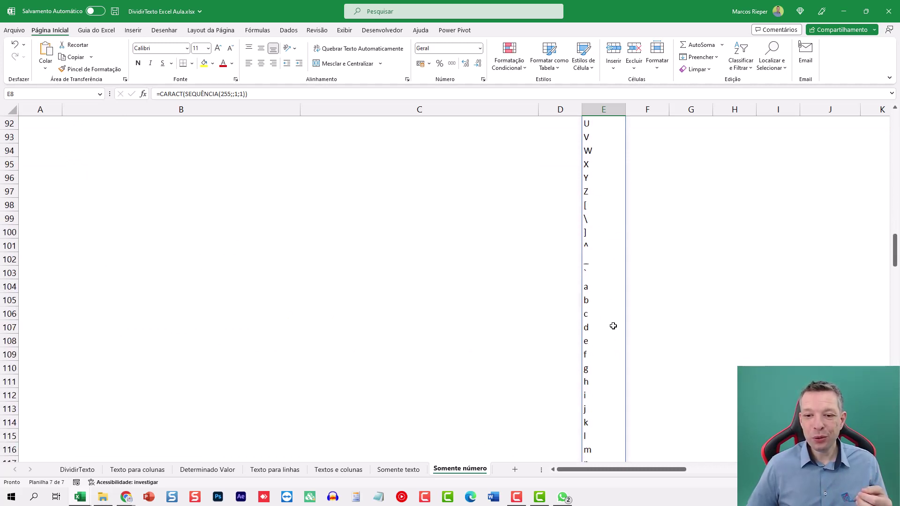
{"action": "scroll", "coordinate": [613, 326], "scroll_direction": "down", "scroll_amount": 8}
{"action": "scroll", "coordinate": [613, 331], "scroll_direction": "down", "scroll_amount": 8}
{"action": "scroll", "coordinate": [613, 332], "scroll_direction": "down", "scroll_amount": 6}
{"action": "scroll", "coordinate": [613, 333], "scroll_direction": "down", "scroll_amount": 10}
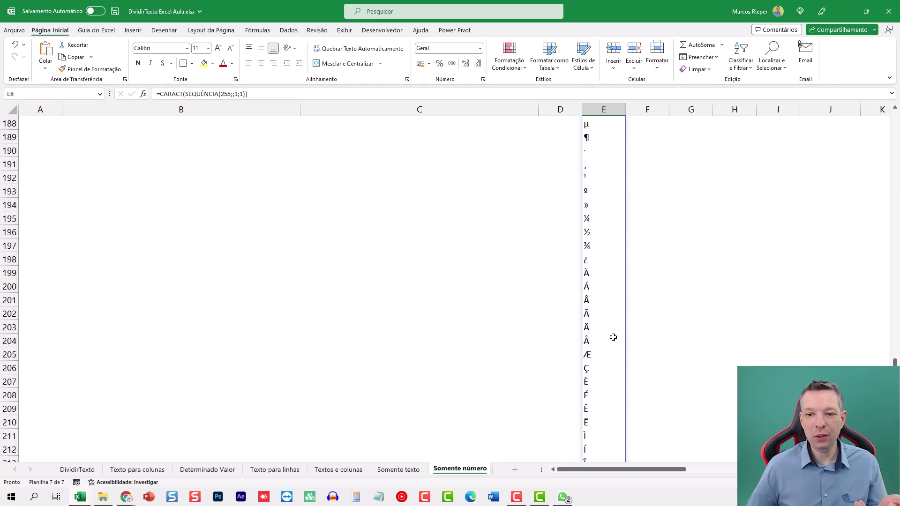
{"action": "scroll", "coordinate": [614, 335], "scroll_direction": "down", "scroll_amount": 6}
{"action": "scroll", "coordinate": [614, 337], "scroll_direction": "down", "scroll_amount": 6}
{"action": "scroll", "coordinate": [614, 338], "scroll_direction": "down", "scroll_amount": 7}
{"action": "scroll", "coordinate": [614, 339], "scroll_direction": "up", "scroll_amount": 1}
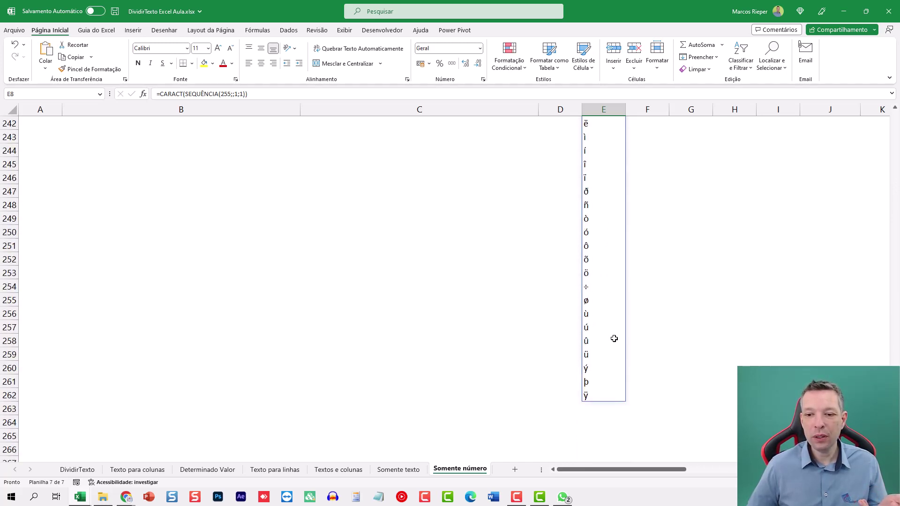
{"action": "scroll", "coordinate": [614, 338], "scroll_direction": "up", "scroll_amount": 15}
{"action": "scroll", "coordinate": [615, 338], "scroll_direction": "up", "scroll_amount": 15}
{"action": "scroll", "coordinate": [615, 338], "scroll_direction": "up", "scroll_amount": 10}
{"action": "scroll", "coordinate": [612, 338], "scroll_direction": "up", "scroll_amount": 14}
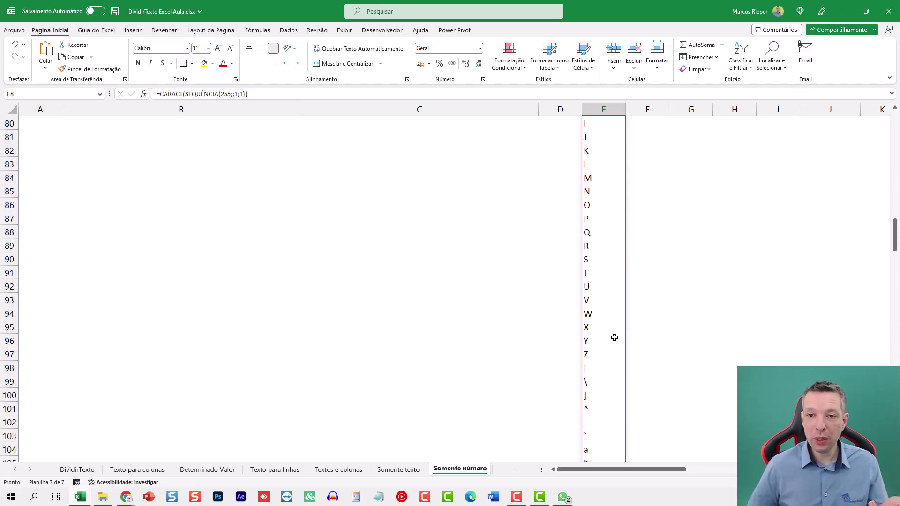
{"action": "scroll", "coordinate": [610, 340], "scroll_direction": "down", "scroll_amount": 1}
{"action": "scroll", "coordinate": [604, 340], "scroll_direction": "down", "scroll_amount": 4}
{"action": "scroll", "coordinate": [601, 243], "scroll_direction": "down", "scroll_amount": 2}
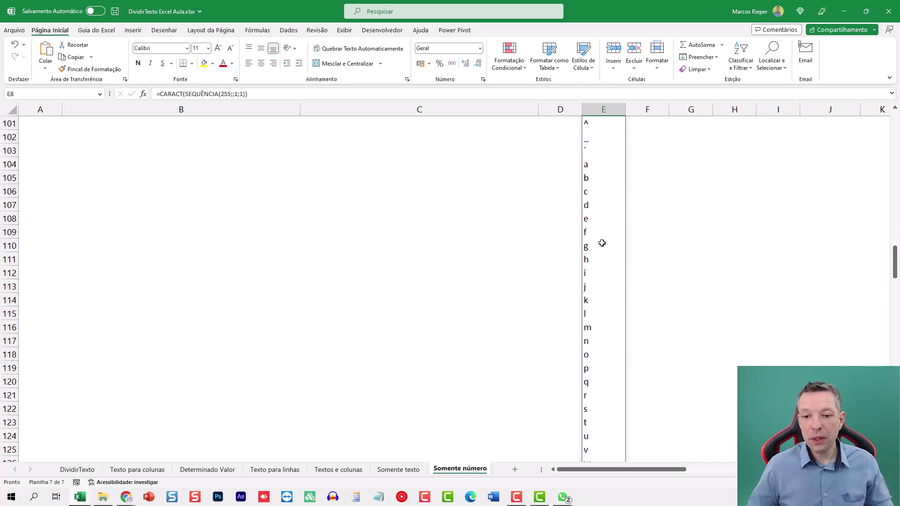
{"action": "scroll", "coordinate": [603, 245], "scroll_direction": "up", "scroll_amount": 10}
{"action": "scroll", "coordinate": [603, 246], "scroll_direction": "up", "scroll_amount": 1}
{"action": "scroll", "coordinate": [603, 244], "scroll_direction": "up", "scroll_amount": 4}
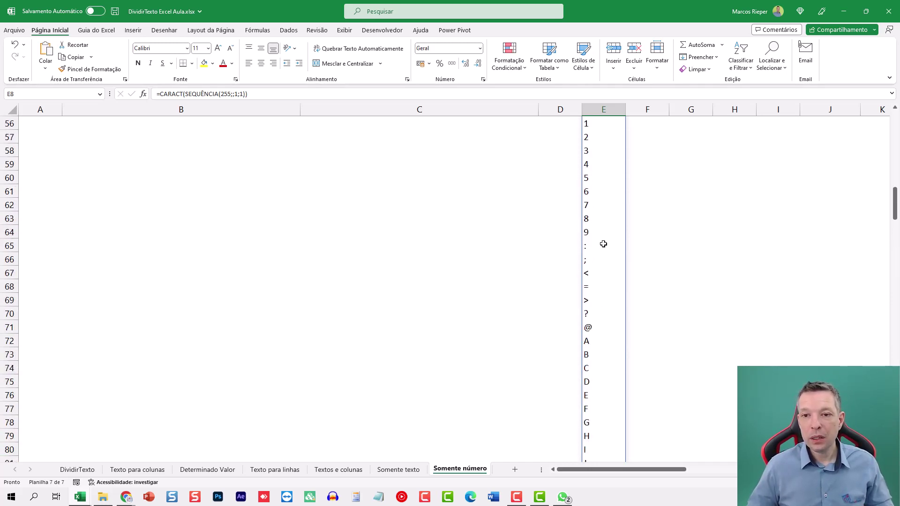
{"action": "scroll", "coordinate": [603, 244], "scroll_direction": "up", "scroll_amount": 2}
{"action": "left_click", "coordinate": [587, 179]}
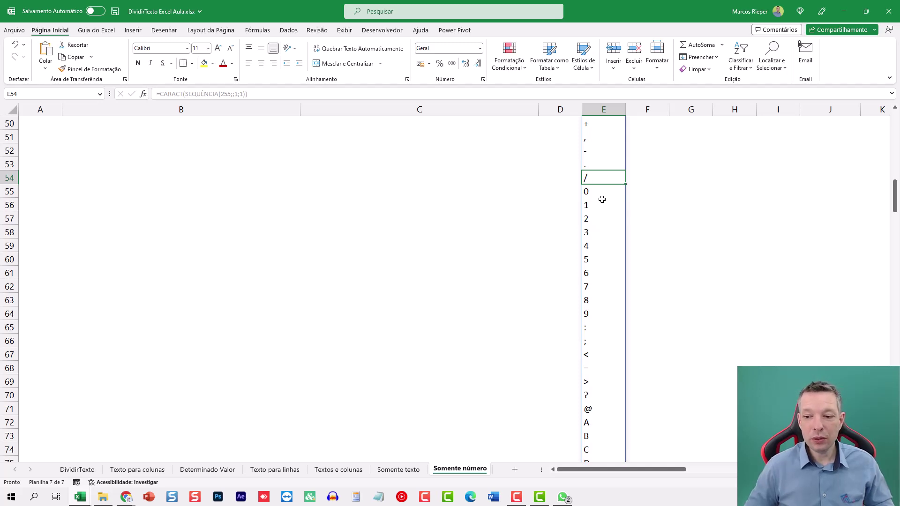
{"action": "key", "text": "ctrl+shift+Up"}
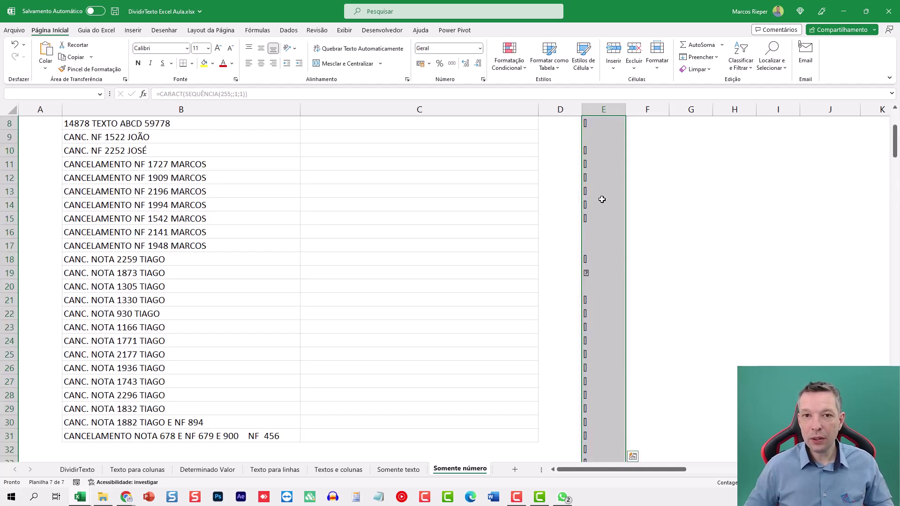
{"action": "scroll", "coordinate": [649, 293], "scroll_direction": "down", "scroll_amount": 6}
{"action": "scroll", "coordinate": [652, 294], "scroll_direction": "down", "scroll_amount": 8}
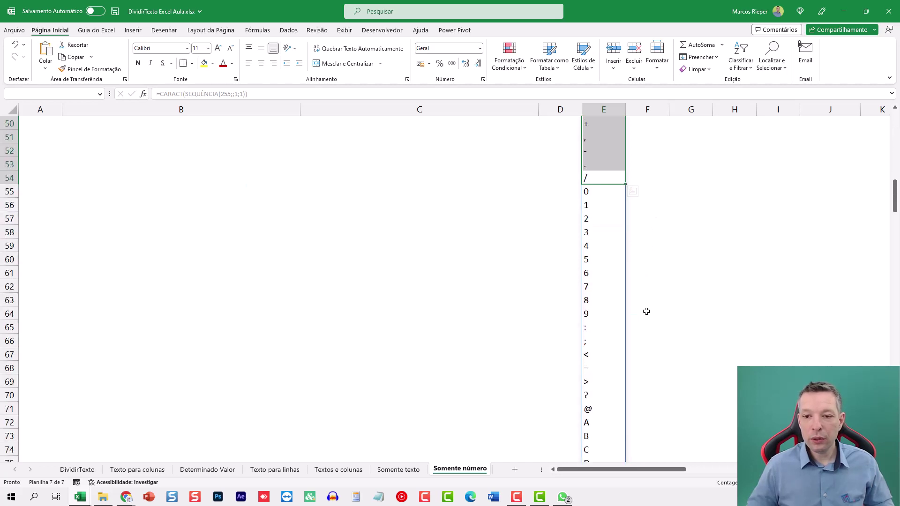
{"action": "left_click", "coordinate": [616, 326]}
{"action": "key", "text": "ctrl+shift+Down"}
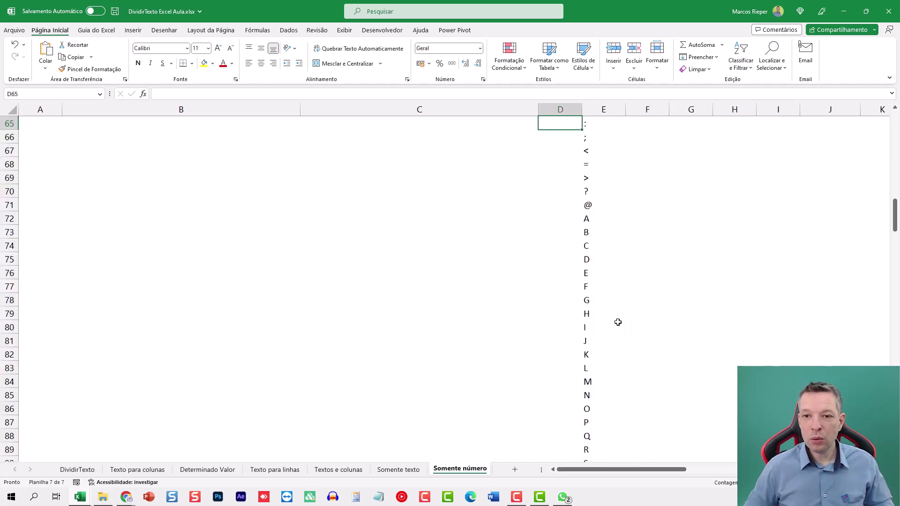
{"action": "key", "text": "shift+BackSpace"}
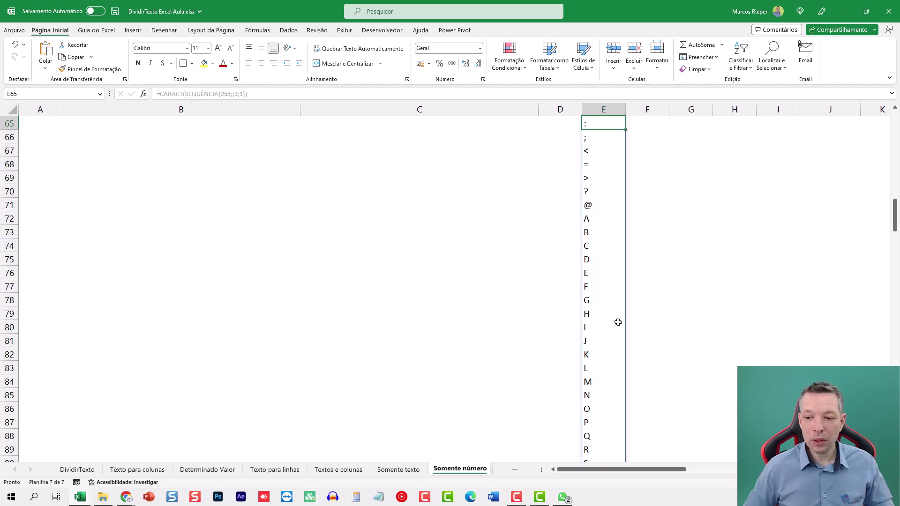
{"action": "scroll", "coordinate": [619, 321], "scroll_direction": "up", "scroll_amount": 5}
{"action": "left_click_drag", "start_coordinate": [597, 313], "coordinate": [594, 193]}
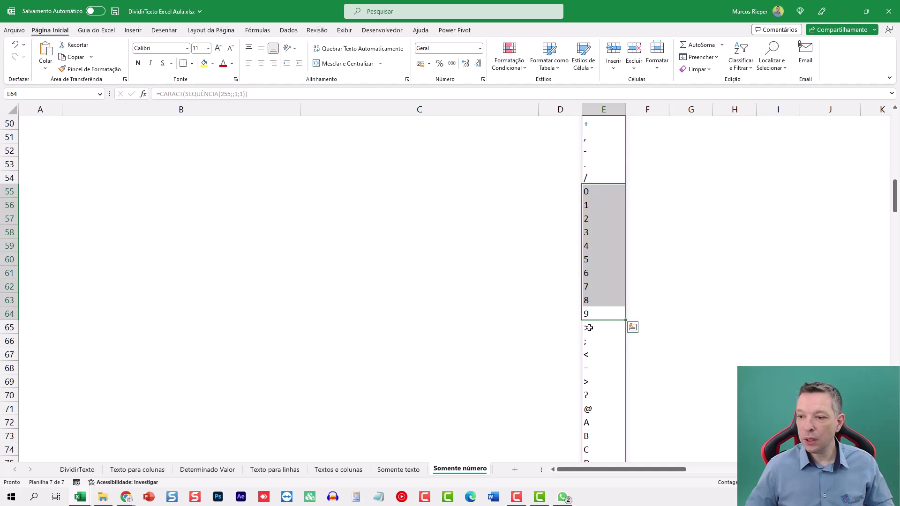
{"action": "left_click", "coordinate": [591, 327]}
{"action": "key", "text": "ctrl+shift+Down"}
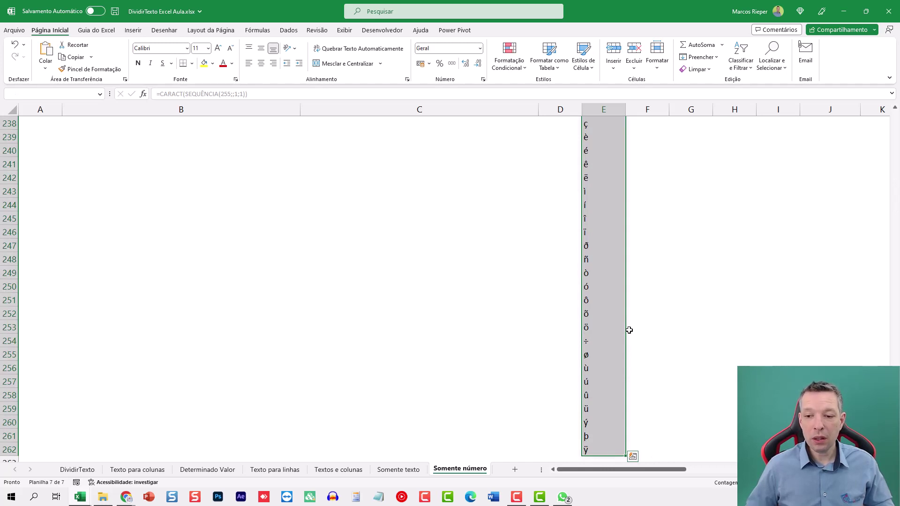
{"action": "key", "text": "ctrl+Up"}
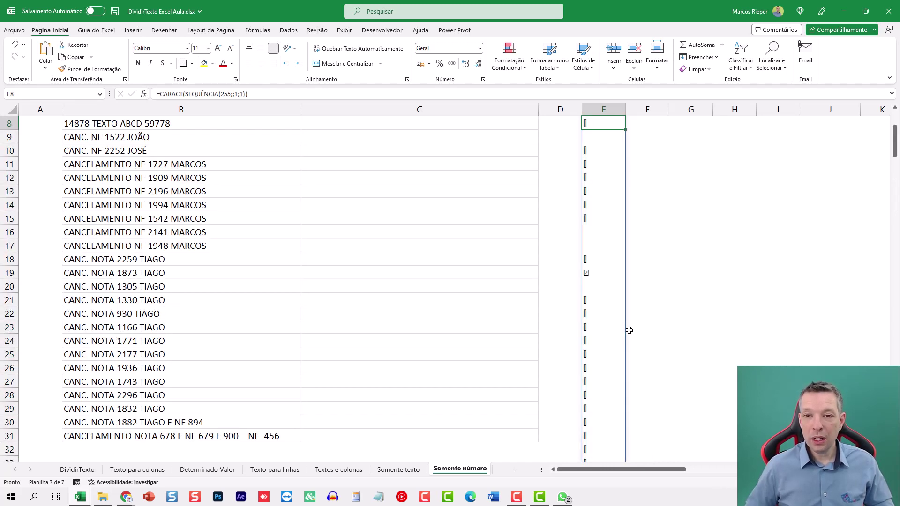
Enter =CARACT(SEQUÊNCIA(47;;1;1)) in F8 to list the characters for codes 1–47.
{"action": "scroll", "coordinate": [629, 328], "scroll_direction": "up", "scroll_amount": 3}
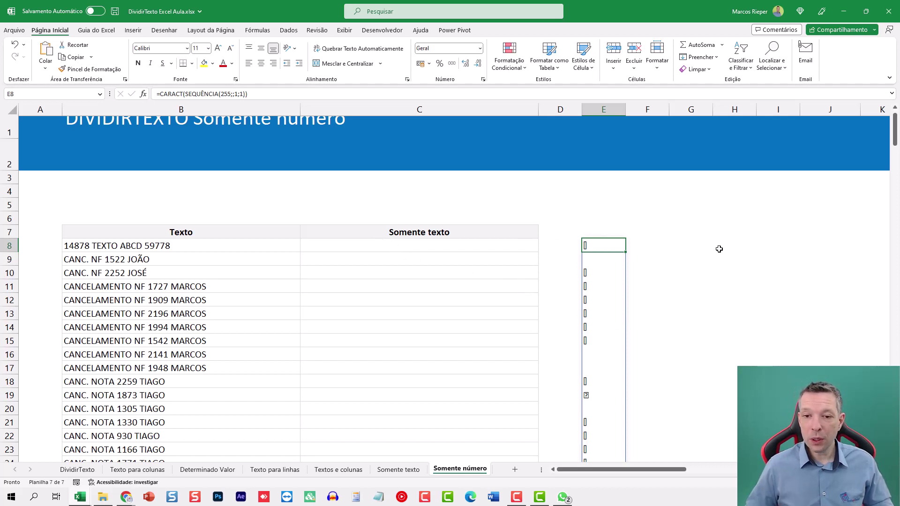
{"action": "key", "text": "alt+Tab"}
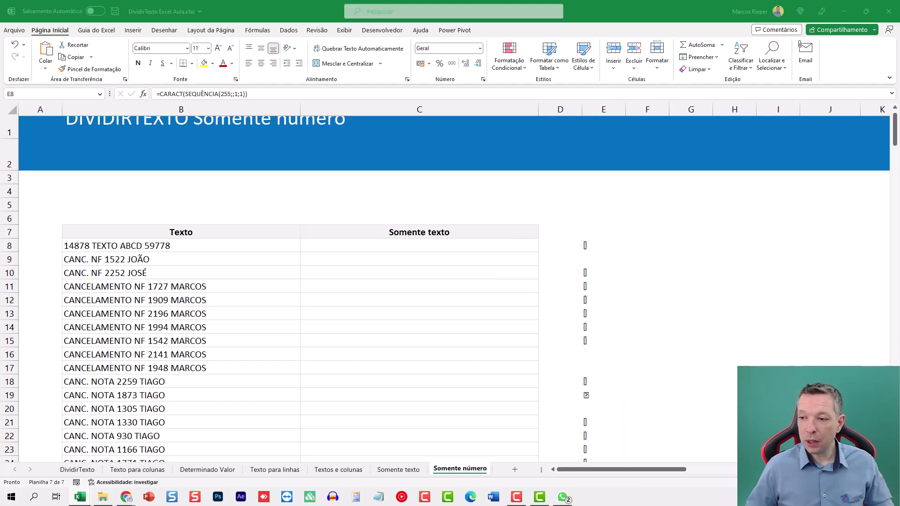
{"action": "key", "text": "alt+Tab"}
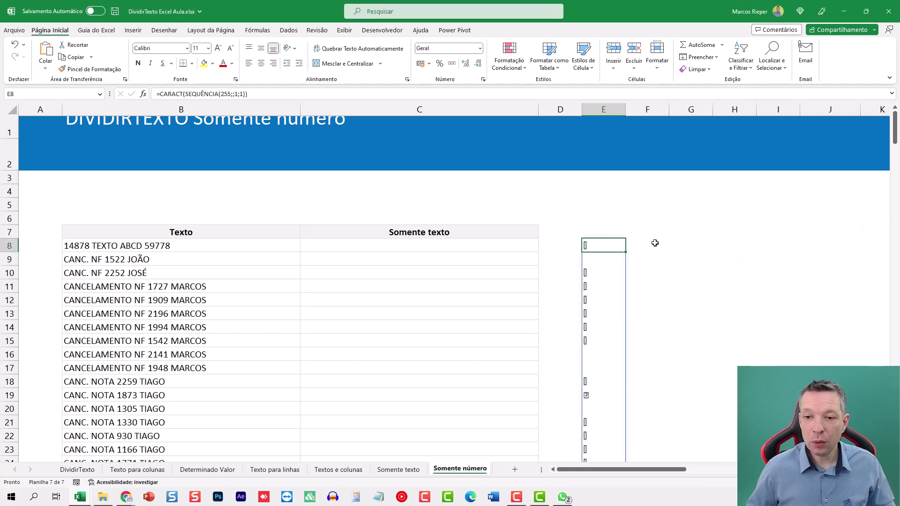
{"action": "left_click", "coordinate": [655, 243]}
{"action": "left_click", "coordinate": [729, 250]}
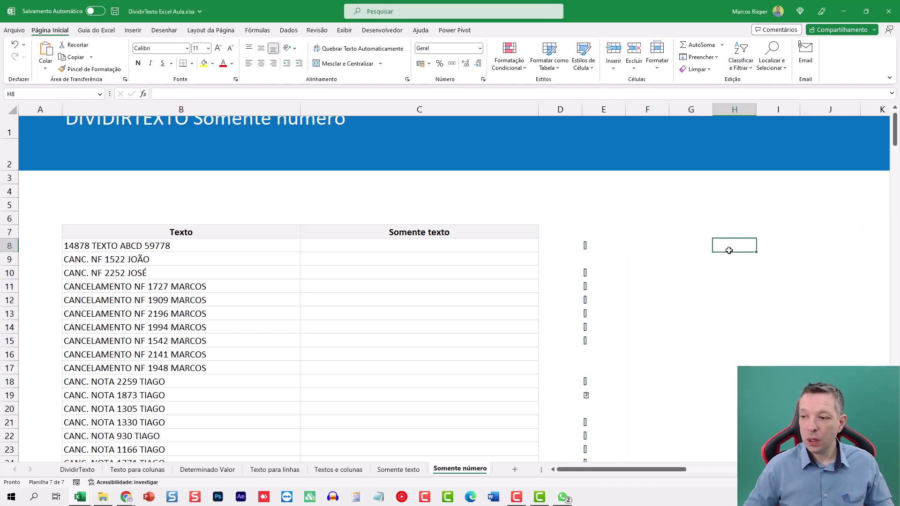
{"action": "key", "text": "Right"}
{"action": "key", "text": "Right"}
{"action": "key", "text": "Right"}
{"action": "key", "text": "Right"}
{"action": "key", "text": "Right"}
{"action": "key", "text": "Left"}
{"action": "key", "text": "Left"}
{"action": "key", "text": "Left"}
{"action": "key", "text": "Left"}
{"action": "key", "text": "Left"}
{"action": "key", "text": "Left"}
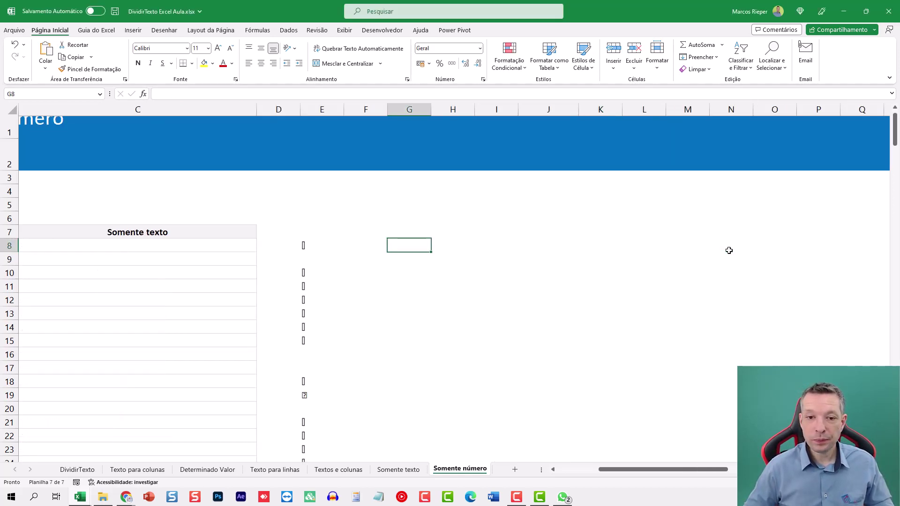
{"action": "key", "text": "Left"}
{"action": "key", "text": "Right"}
{"action": "key", "text": "Left"}
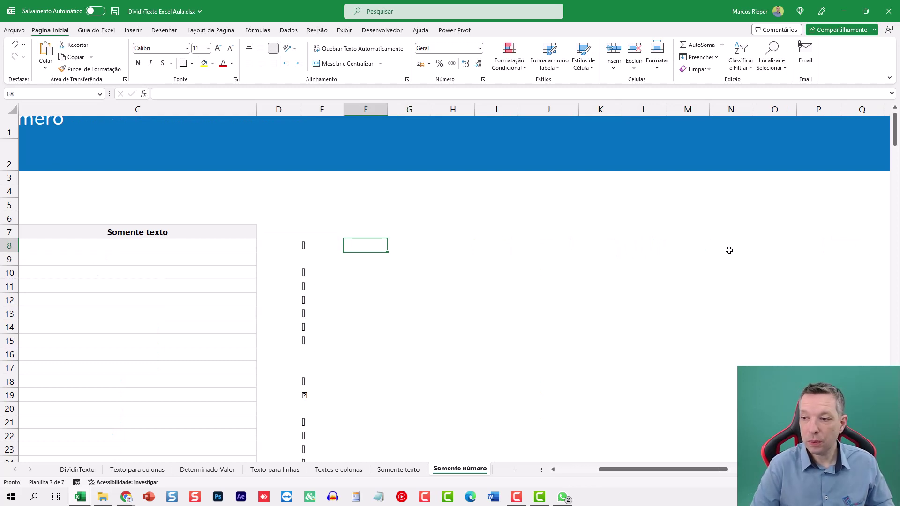
{"action": "type", "text": "=C"}
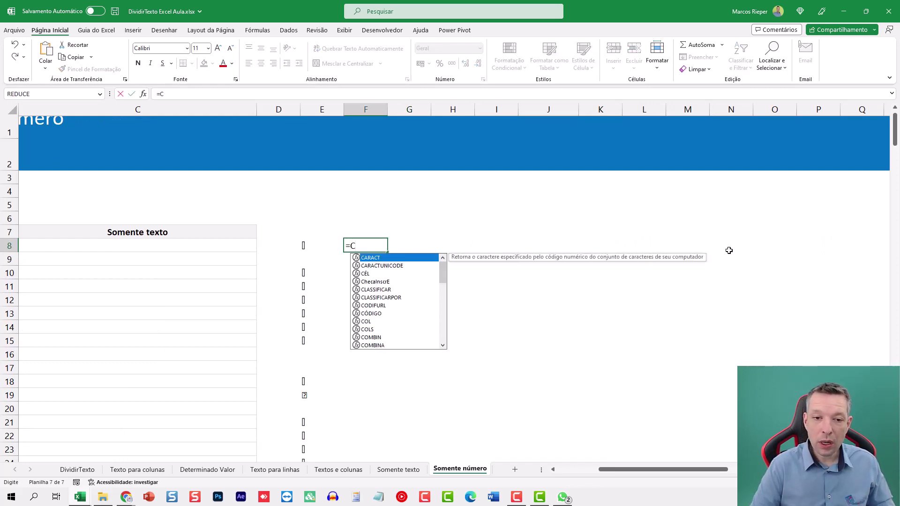
{"action": "type", "text": "ARACT(SE"}
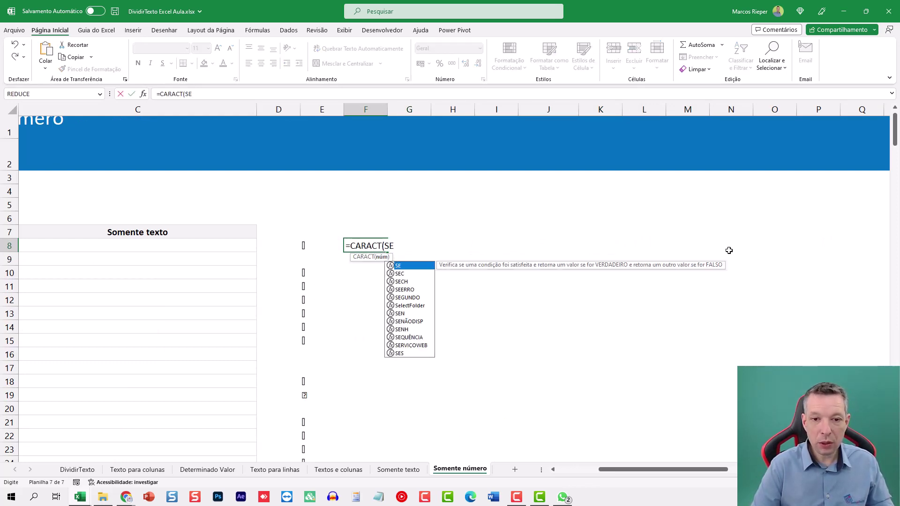
{"action": "type", "text": "QU"}
{"action": "key", "text": "Tab"}
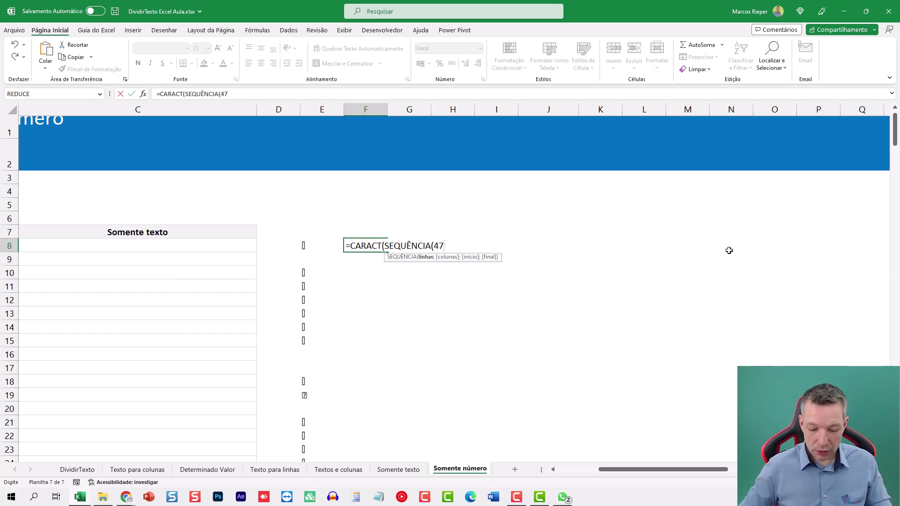
{"action": "type", "text": ";;1;1"}
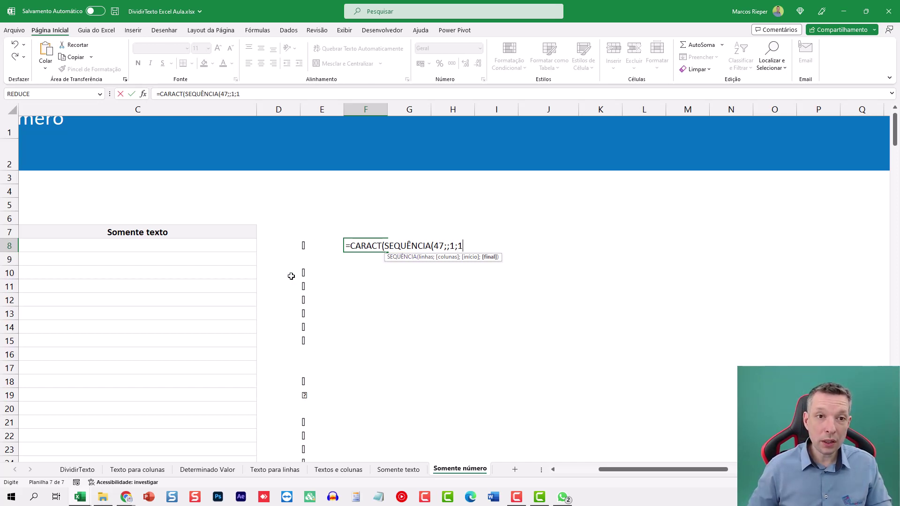
{"action": "type", "text": ")"}
{"action": "key", "text": "Return"}
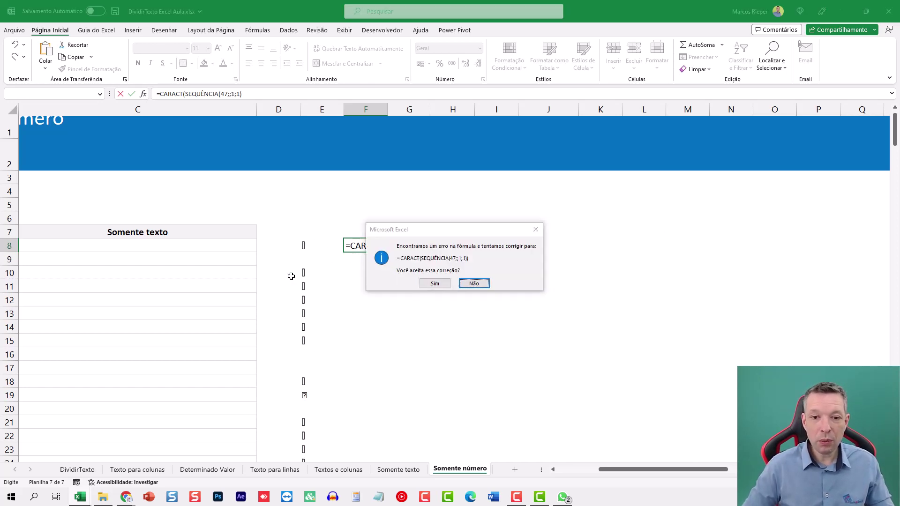
{"action": "key", "text": "Return"}
{"action": "type", "text": ")"}
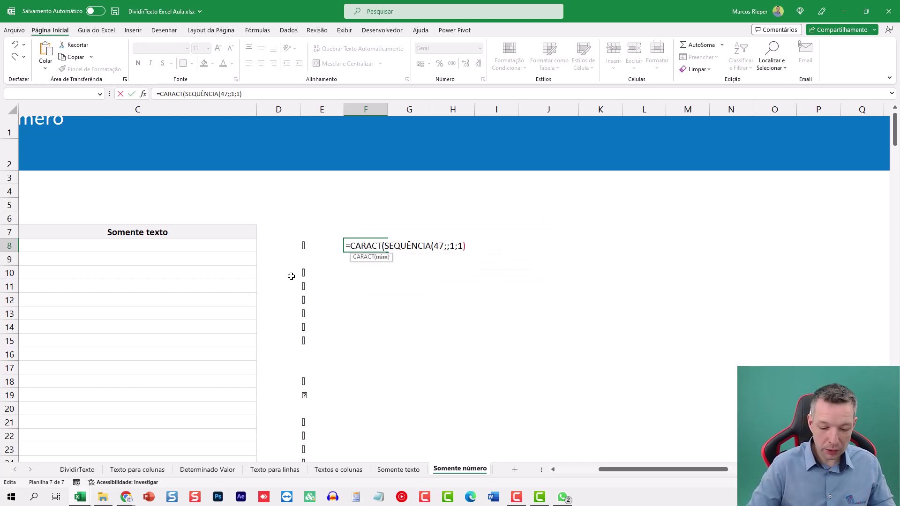
{"action": "key", "text": "Return"}
Copy the F8 formula into G8 and change it to =CARACT(SEQUÊNCIA(198;;58;1)).
{"action": "scroll", "coordinate": [281, 286], "scroll_direction": "down", "scroll_amount": 7}
{"action": "scroll", "coordinate": [302, 327], "scroll_direction": "down", "scroll_amount": 10}
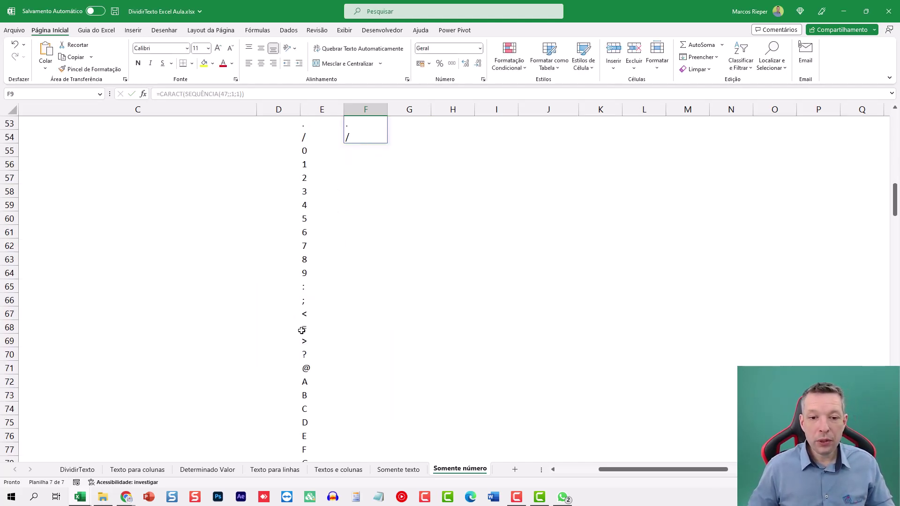
{"action": "scroll", "coordinate": [328, 305], "scroll_direction": "up", "scroll_amount": 3}
{"action": "scroll", "coordinate": [353, 315], "scroll_direction": "up", "scroll_amount": 7}
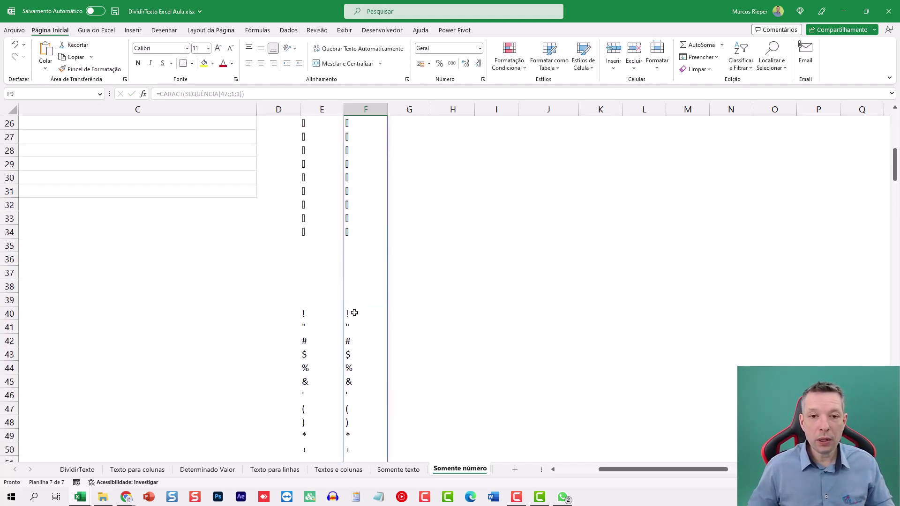
{"action": "scroll", "coordinate": [352, 314], "scroll_direction": "up", "scroll_amount": 5}
{"action": "scroll", "coordinate": [357, 301], "scroll_direction": "up", "scroll_amount": 4}
{"action": "double_click", "coordinate": [369, 248]}
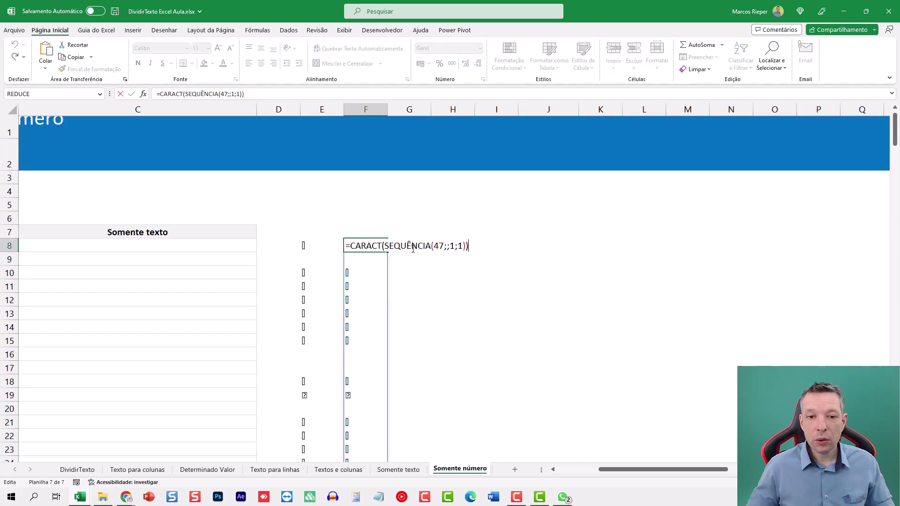
{"action": "key", "text": "shift+Home"}
{"action": "key", "text": "ctrl+c"}
{"action": "key", "text": "Escape"}
{"action": "double_click", "coordinate": [413, 248]}
{"action": "key", "text": "ctrl+v"}
{"action": "key", "text": "ctrl+Return"}
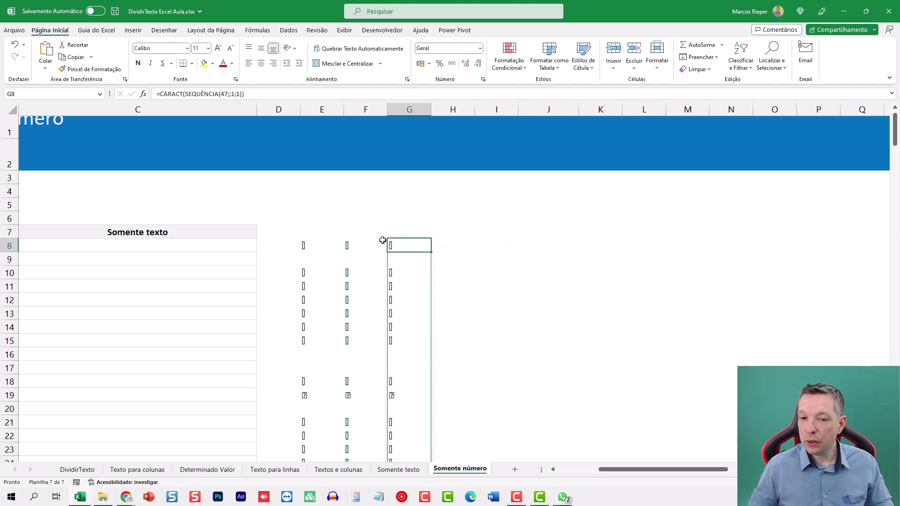
{"action": "key", "text": "F2"}
{"action": "double_click", "coordinate": [481, 246]}
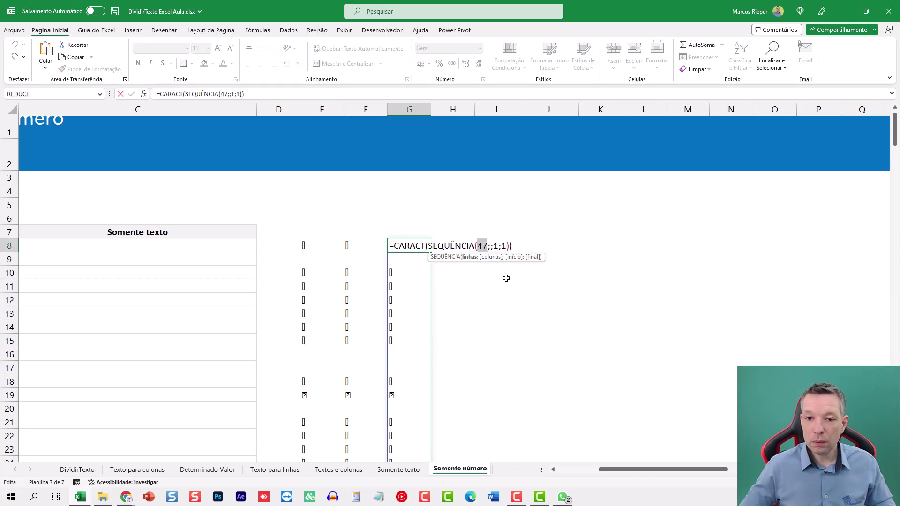
{"action": "type", "text": "198"}
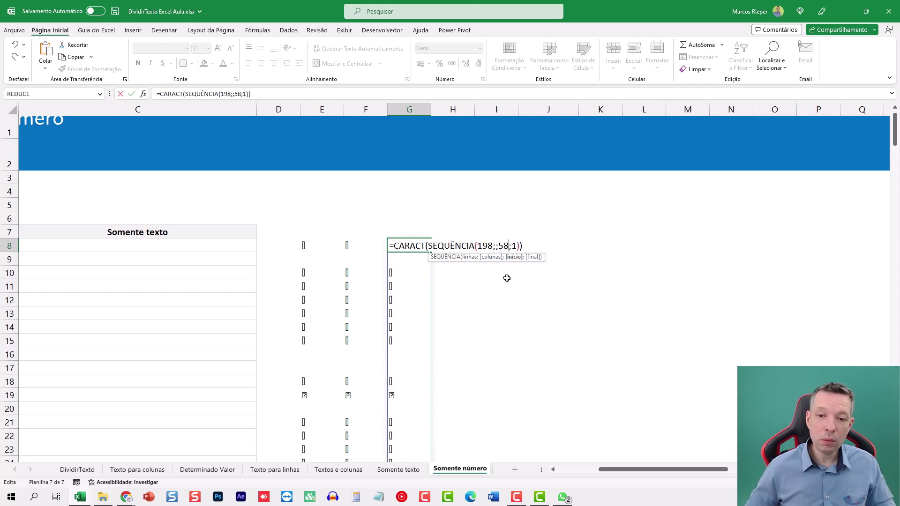
{"action": "key", "text": "ctrl+Return"}
Check that code 58 gives the colon and review the F8 and G8 formulas.
{"action": "scroll", "coordinate": [499, 293], "scroll_direction": "down", "scroll_amount": 8}
{"action": "scroll", "coordinate": [468, 319], "scroll_direction": "down", "scroll_amount": 10}
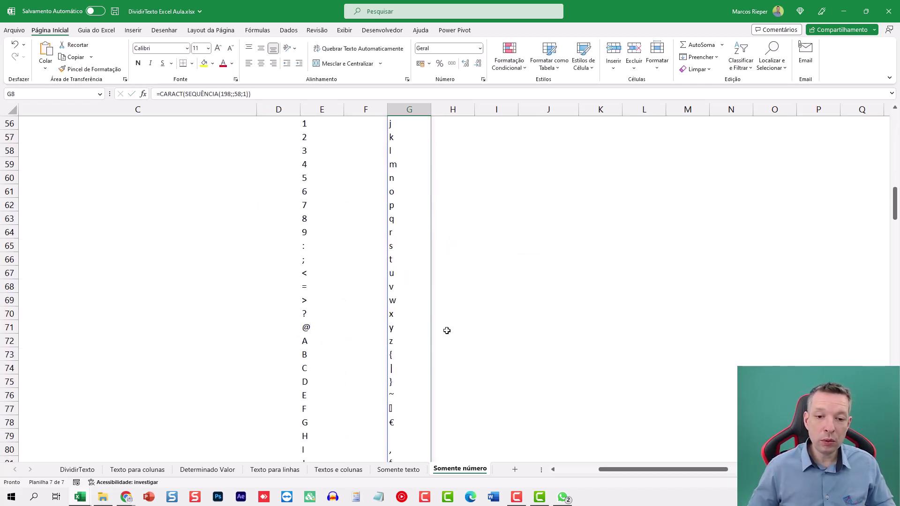
{"action": "scroll", "coordinate": [446, 331], "scroll_direction": "down", "scroll_amount": 2}
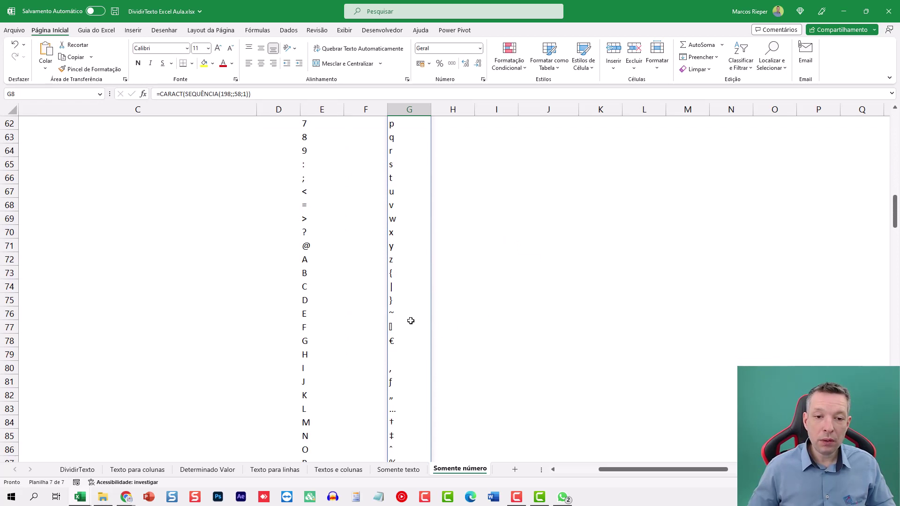
{"action": "left_click", "coordinate": [310, 164]}
{"action": "scroll", "coordinate": [387, 197], "scroll_direction": "up", "scroll_amount": 1}
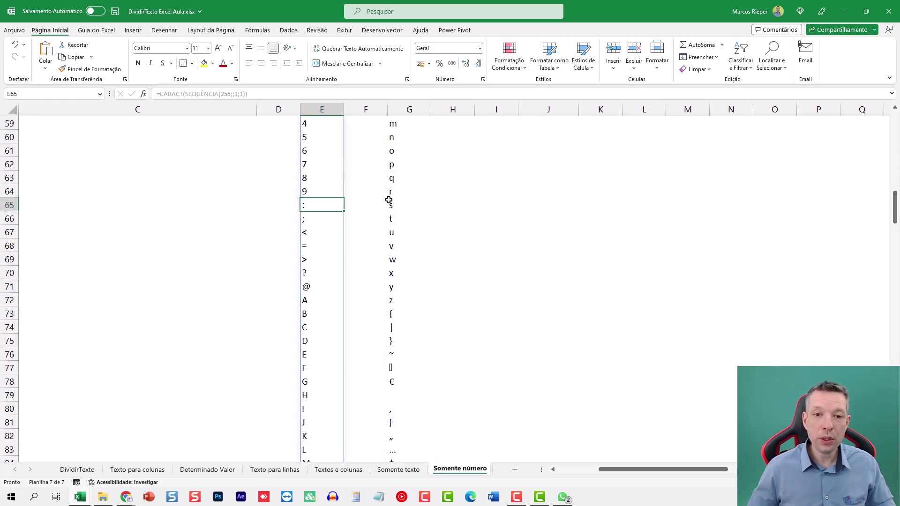
{"action": "scroll", "coordinate": [335, 269], "scroll_direction": "up", "scroll_amount": 2}
{"action": "scroll", "coordinate": [374, 277], "scroll_direction": "up", "scroll_amount": 14}
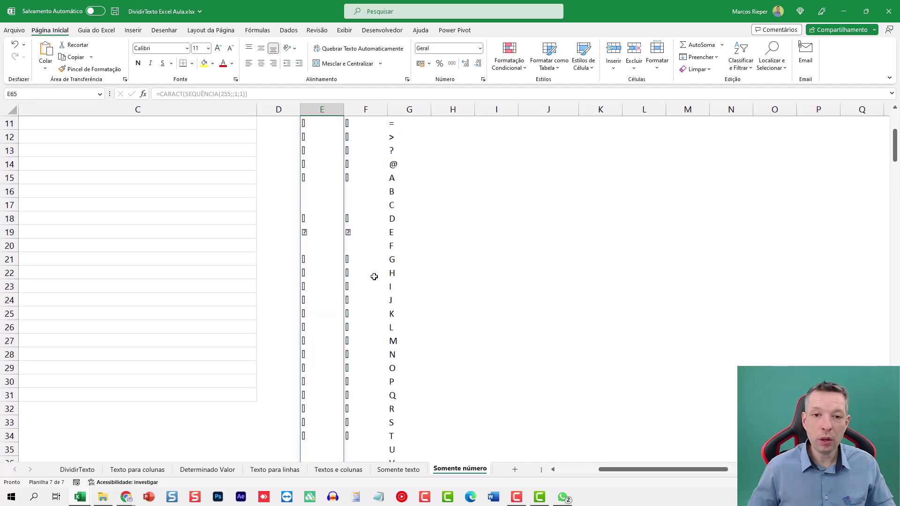
{"action": "scroll", "coordinate": [383, 275], "scroll_direction": "up", "scroll_amount": 4}
{"action": "left_click", "coordinate": [390, 266]}
{"action": "key", "text": "Left"}
{"action": "left_click", "coordinate": [398, 267]}
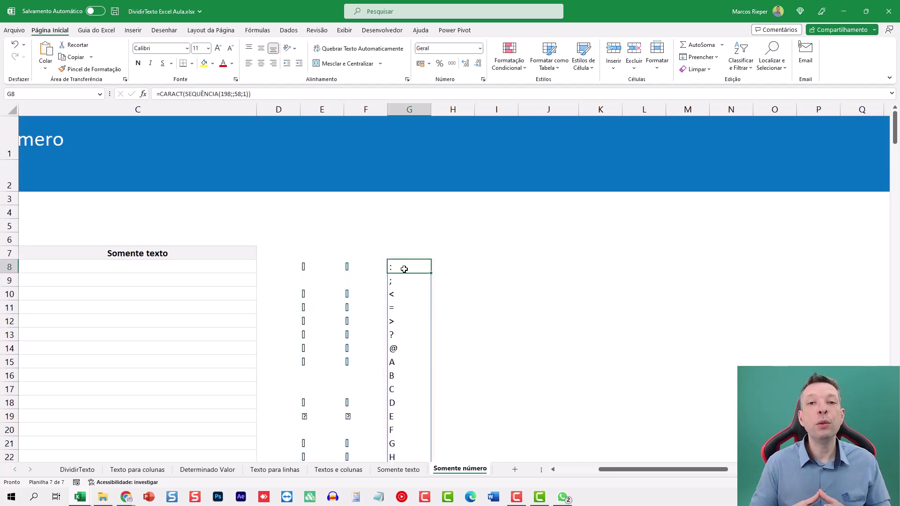
{"action": "left_click", "coordinate": [452, 264]}
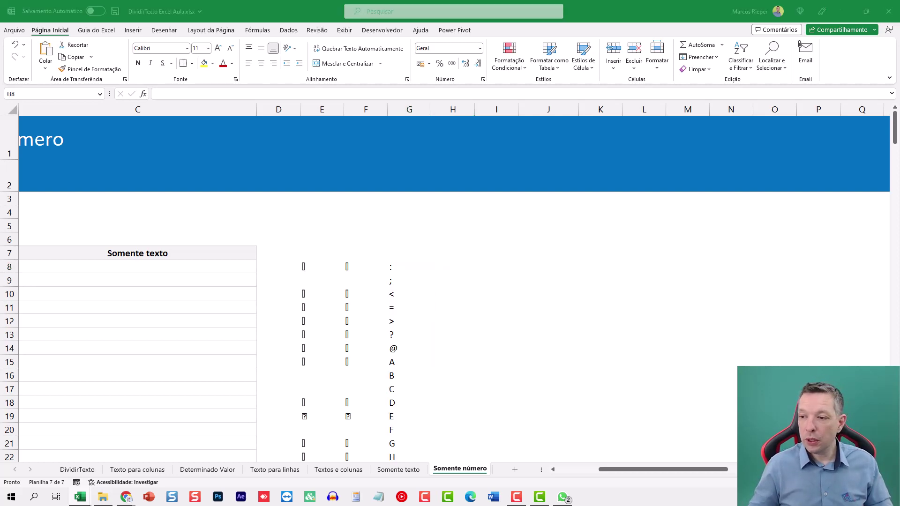
{"action": "left_click", "coordinate": [443, 266]}
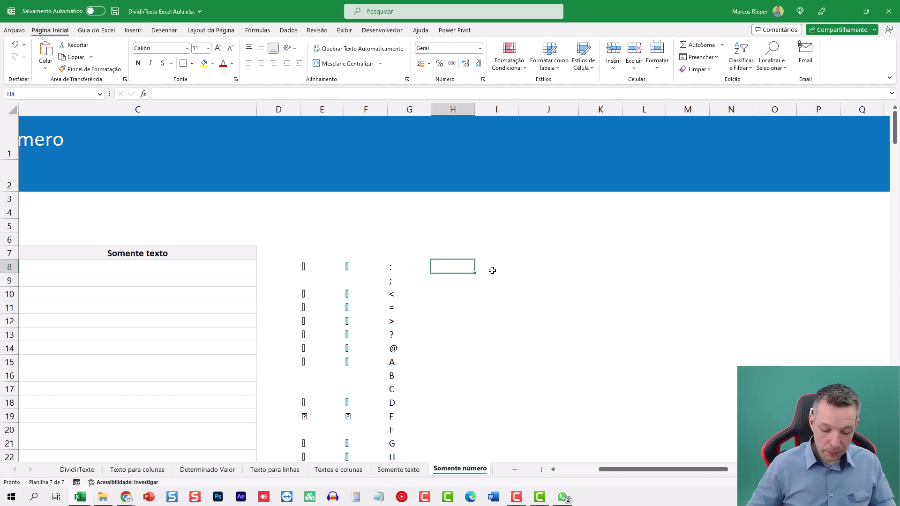
Enter =EMPILHARV(F8#;G8#) in H8 to stack both spilled character lists.
{"action": "type", "text": "=EMPILHARV"}
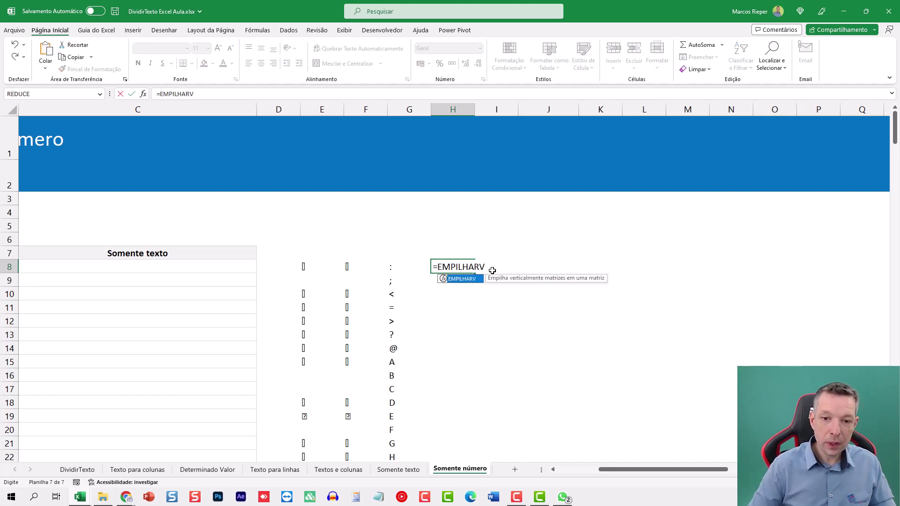
{"action": "type", "text": "("}
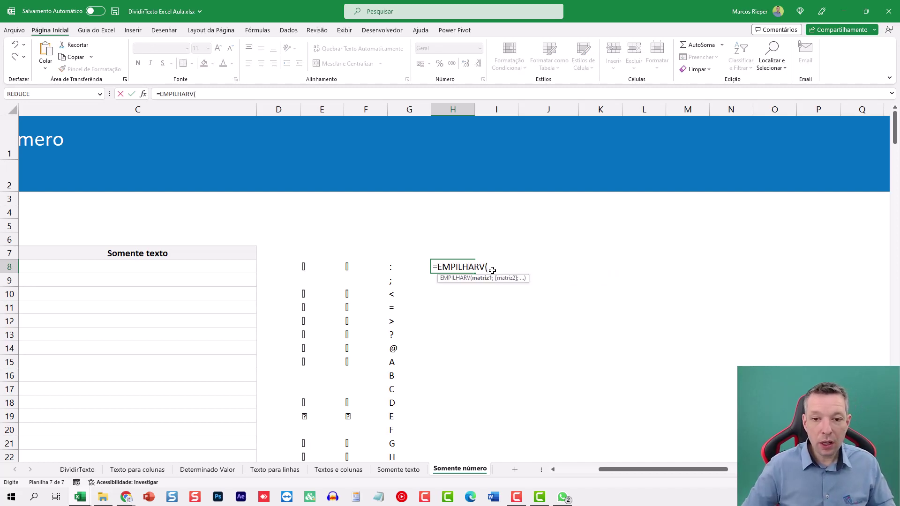
{"action": "key", "text": "Left"}
{"action": "key", "text": "Left"}
{"action": "key", "text": "Right"}
{"action": "type", "text": ";"}
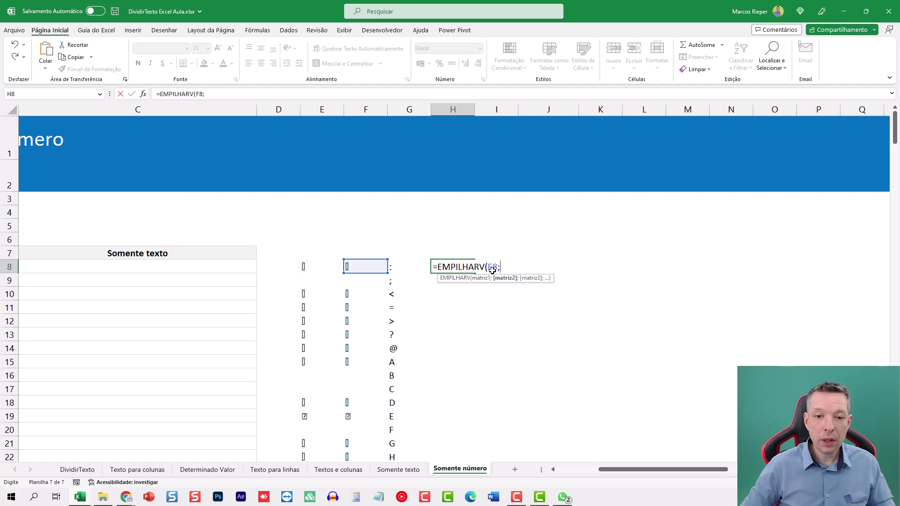
{"action": "key", "text": "Left"}
{"action": "key", "text": "Return"}
{"action": "key", "text": "Up"}
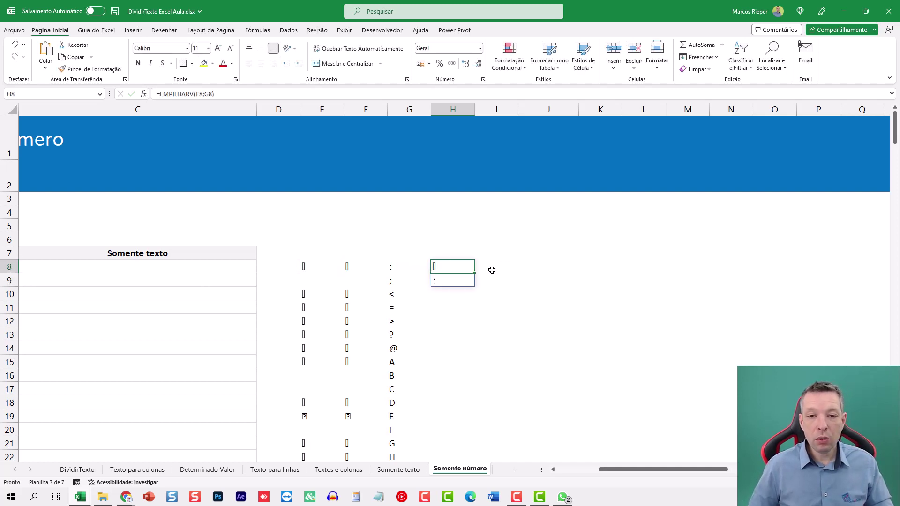
{"action": "key", "text": "F2"}
{"action": "left_click", "coordinate": [355, 266]}
{"action": "key", "text": "F2"}
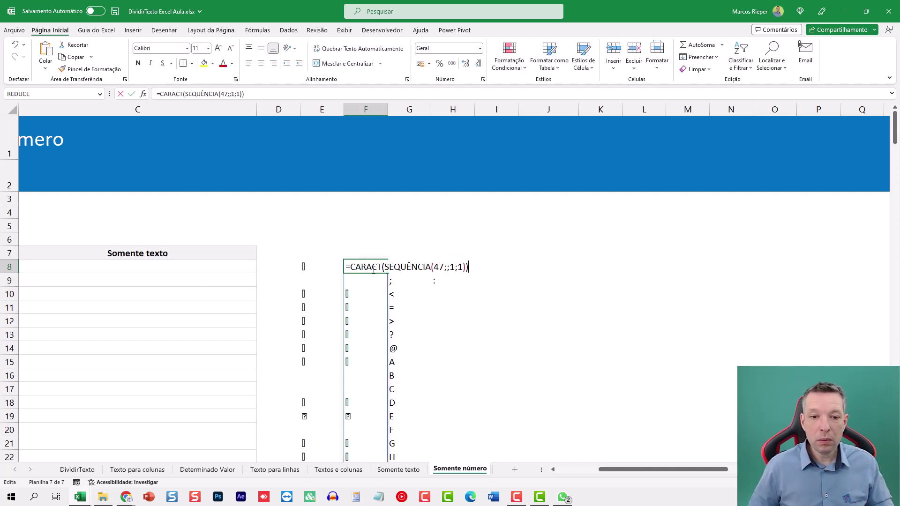
{"action": "key", "text": "Escape"}
{"action": "left_click", "coordinate": [446, 268]}
{"action": "key", "text": "F2"}
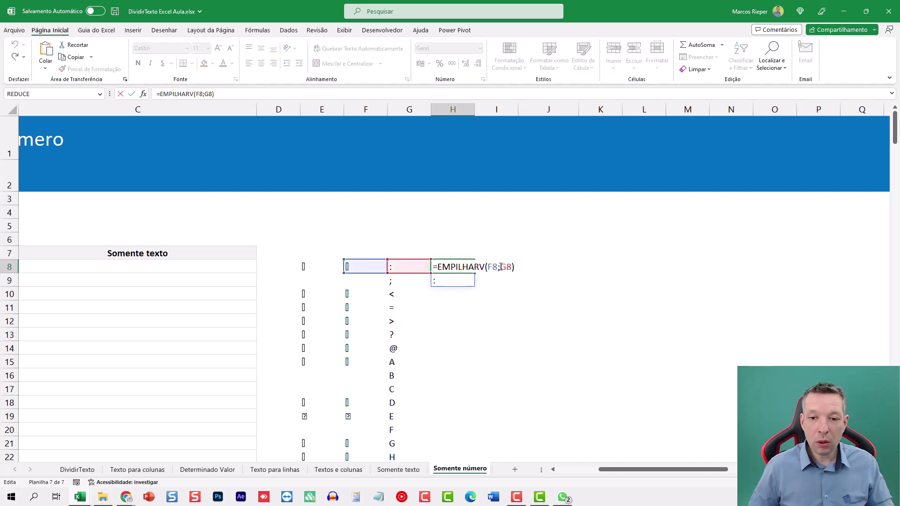
{"action": "left_click", "coordinate": [500, 267]}
{"action": "type", "text": "#;G8"}
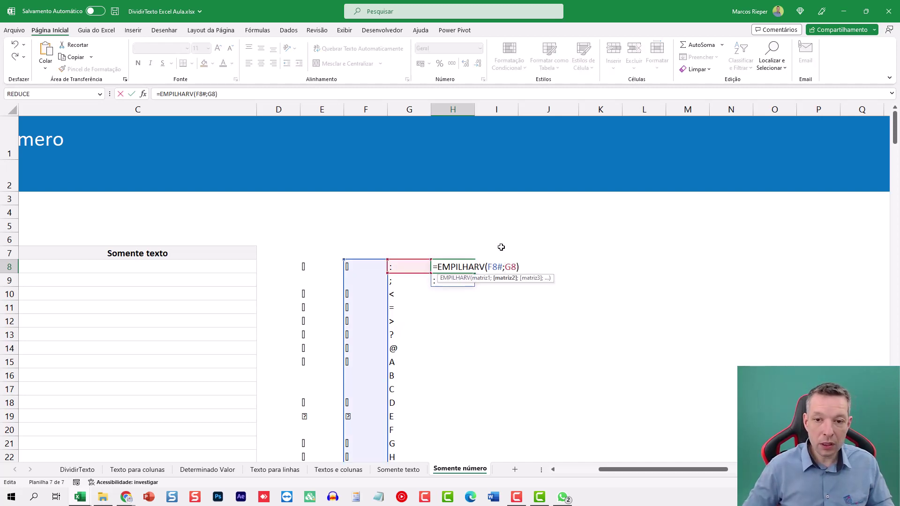
{"action": "type", "text": "#"}
{"action": "key", "text": "ctrl+Return"}
Scroll down to confirm the stacked list ends near row 252, then return to the top.
{"action": "scroll", "coordinate": [505, 247], "scroll_direction": "down", "scroll_amount": 1}
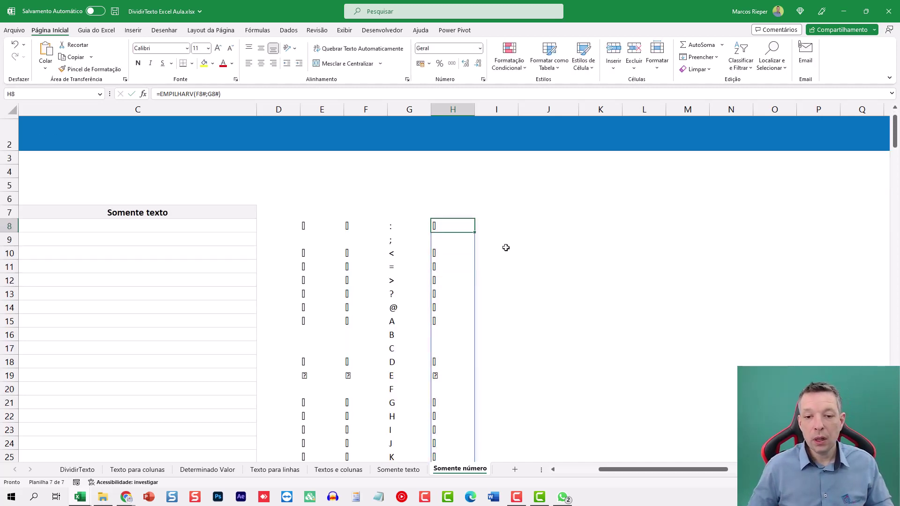
{"action": "scroll", "coordinate": [511, 256], "scroll_direction": "down", "scroll_amount": 9}
{"action": "scroll", "coordinate": [513, 258], "scroll_direction": "down", "scroll_amount": 4}
{"action": "scroll", "coordinate": [505, 264], "scroll_direction": "down", "scroll_amount": 2}
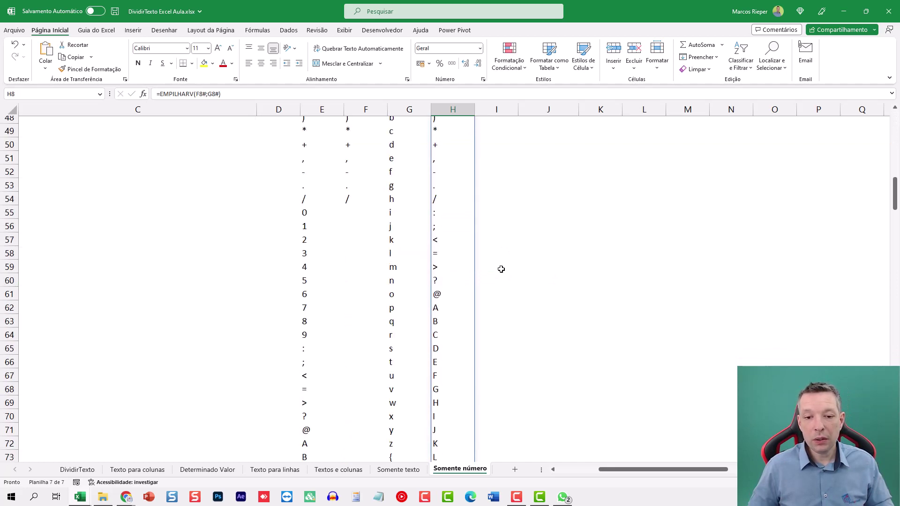
{"action": "scroll", "coordinate": [503, 267], "scroll_direction": "down", "scroll_amount": 5}
{"action": "scroll", "coordinate": [500, 272], "scroll_direction": "down", "scroll_amount": 7}
{"action": "scroll", "coordinate": [499, 278], "scroll_direction": "down", "scroll_amount": 8}
{"action": "scroll", "coordinate": [498, 278], "scroll_direction": "down", "scroll_amount": 6}
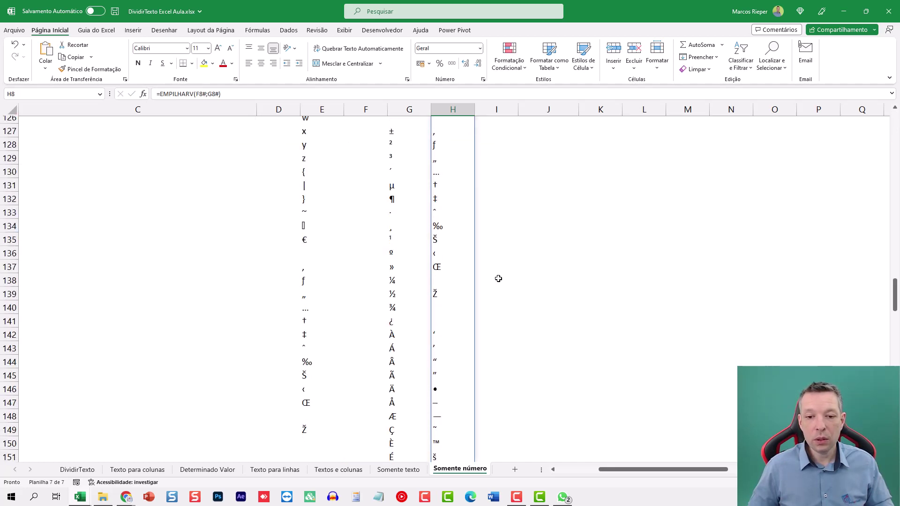
{"action": "scroll", "coordinate": [499, 279], "scroll_direction": "down", "scroll_amount": 6}
{"action": "scroll", "coordinate": [498, 280], "scroll_direction": "down", "scroll_amount": 4}
{"action": "scroll", "coordinate": [498, 280], "scroll_direction": "down", "scroll_amount": 2}
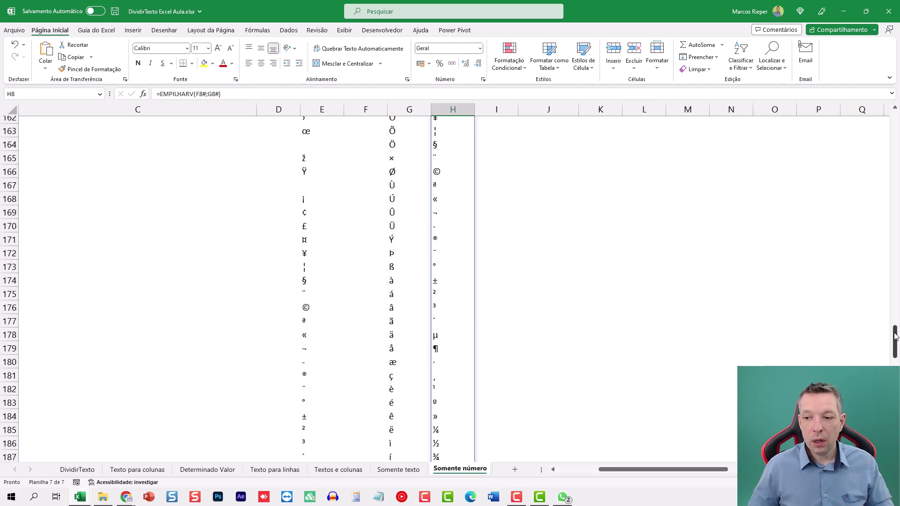
{"action": "left_click_drag", "start_coordinate": [894, 336], "coordinate": [894, 341]}
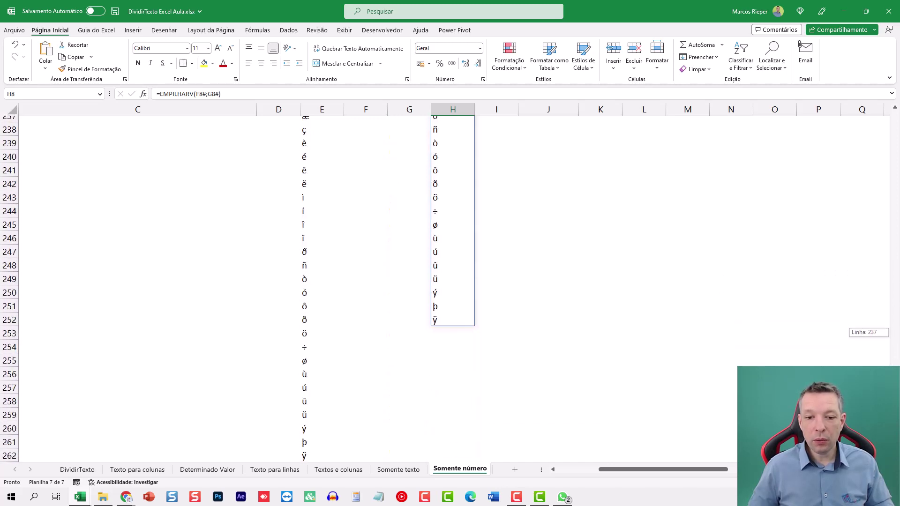
{"action": "left_click_drag", "start_coordinate": [894, 342], "coordinate": [895, 126]}
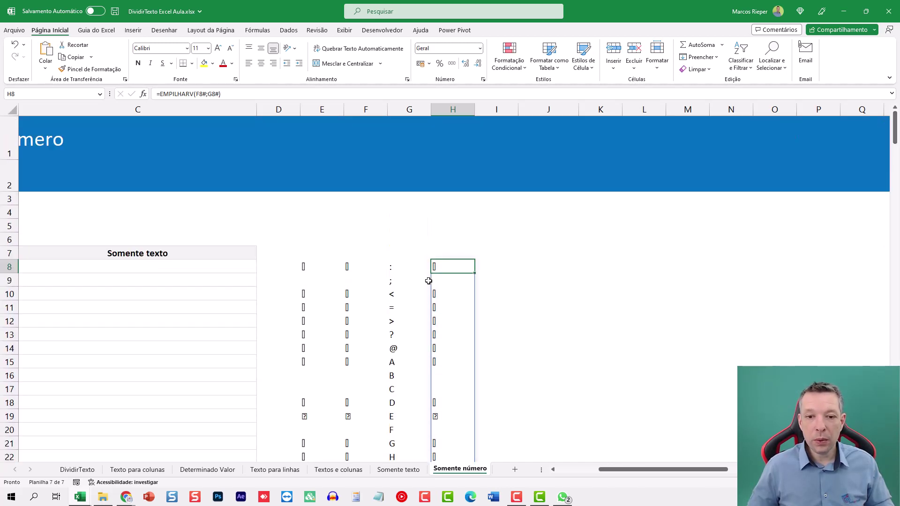
Replace F8# in H8's formula with CARACT(SEQUÊNCIA(47;;1;1)) copied from F8.
{"action": "left_click", "coordinate": [381, 268]}
{"action": "double_click", "coordinate": [356, 267]}
{"action": "left_click_drag", "start_coordinate": [469, 267], "coordinate": [353, 266]}
{"action": "key", "text": "ctrl+c"}
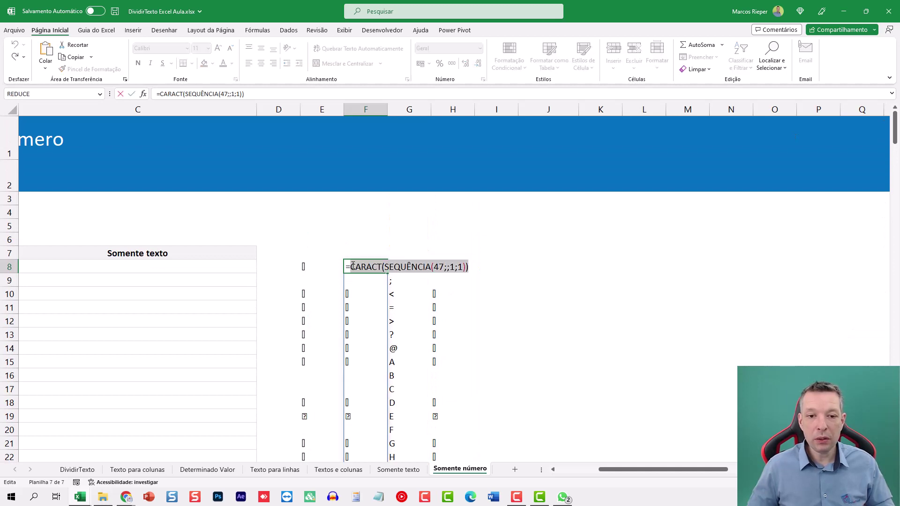
{"action": "key", "text": "Escape"}
{"action": "left_click", "coordinate": [446, 271]}
{"action": "key", "text": "F2"}
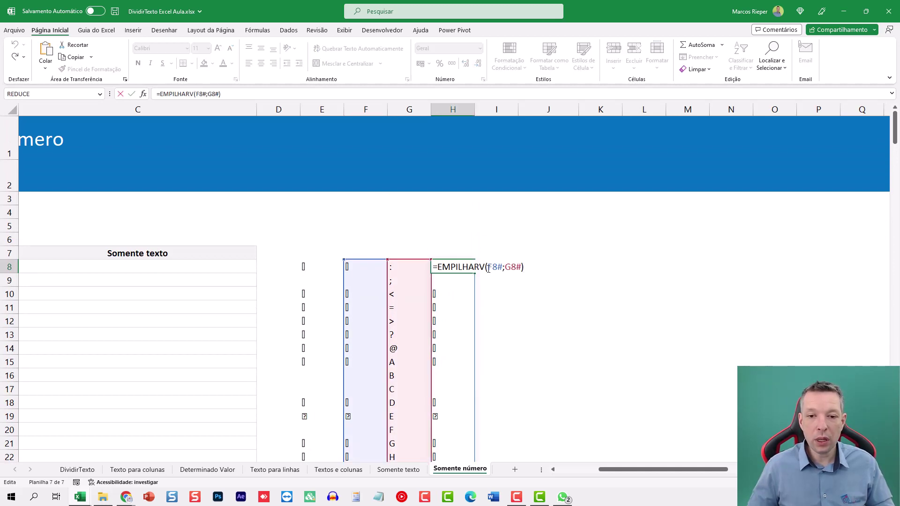
{"action": "double_click", "coordinate": [493, 267]}
{"action": "key", "text": "ctrl+v"}
{"action": "key", "text": "Return"}
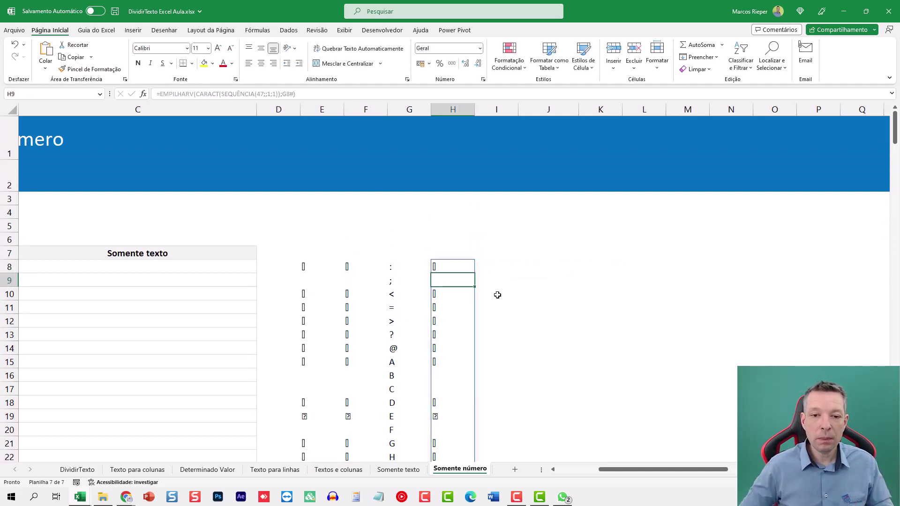
Replace G8# in H8's formula with CARACT(SEQUÊNCIA(198;;58;1)) copied from G8.
{"action": "key", "text": "Up"}
{"action": "key", "text": "Left"}
{"action": "key", "text": "F2"}
{"action": "key", "text": "shift+Home"}
{"action": "key", "text": "shift+Right"}
{"action": "key", "text": "ctrl+c"}
{"action": "key", "text": "Escape"}
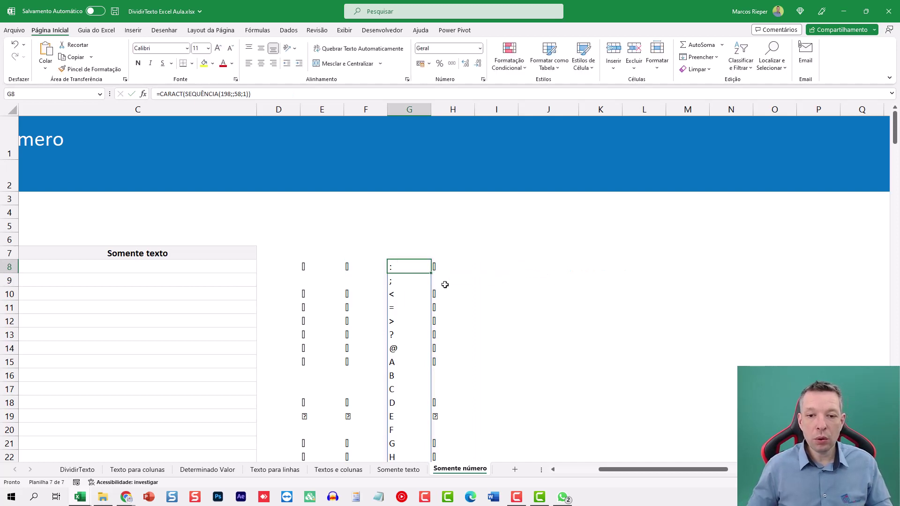
{"action": "left_click", "coordinate": [452, 263]}
{"action": "key", "text": "F2"}
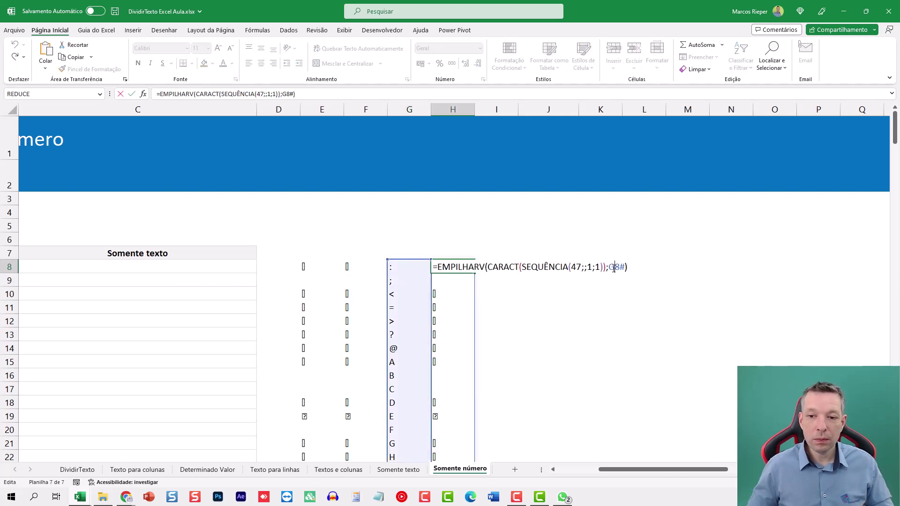
{"action": "left_click", "coordinate": [614, 268]}
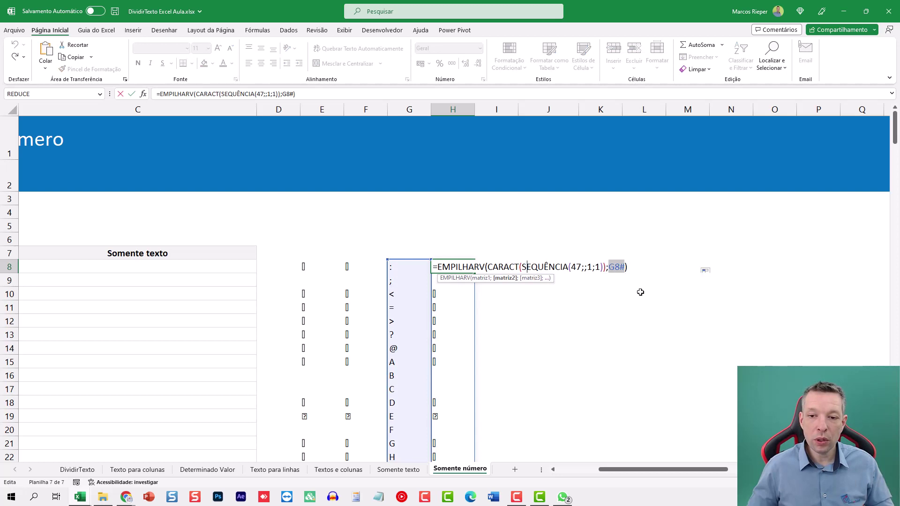
{"action": "key", "text": "ctrl+v"}
{"action": "key", "text": "ctrl+Return"}
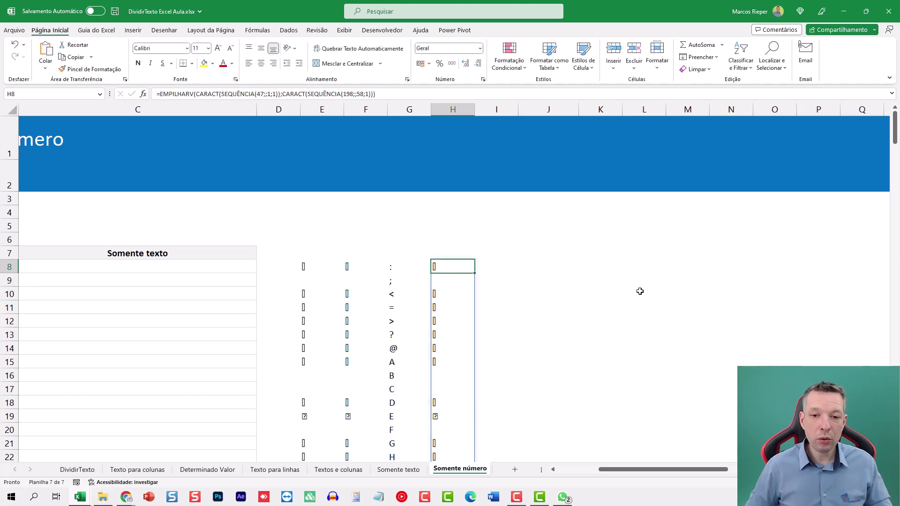
Preview H8's evaluated character list with F9, then undo to keep the formula.
{"action": "key", "text": "F2"}
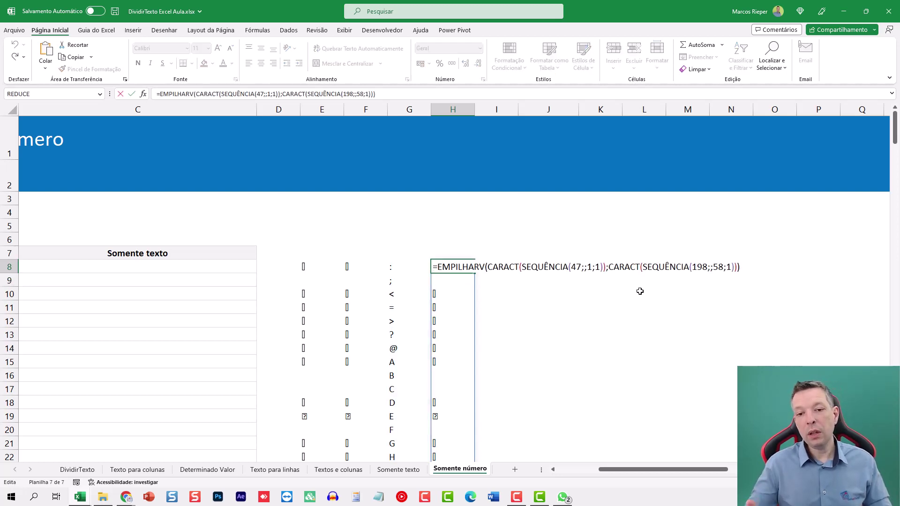
{"action": "key", "text": "shift+Home"}
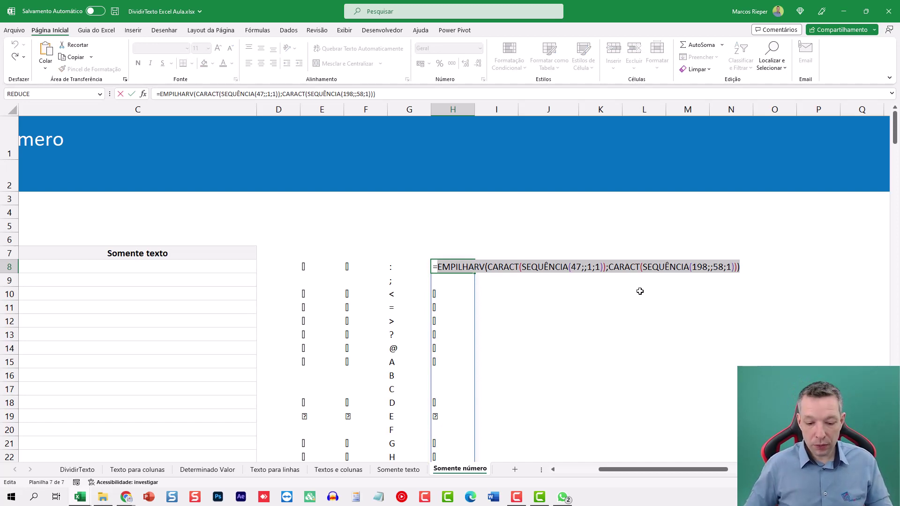
{"action": "key", "text": "F9"}
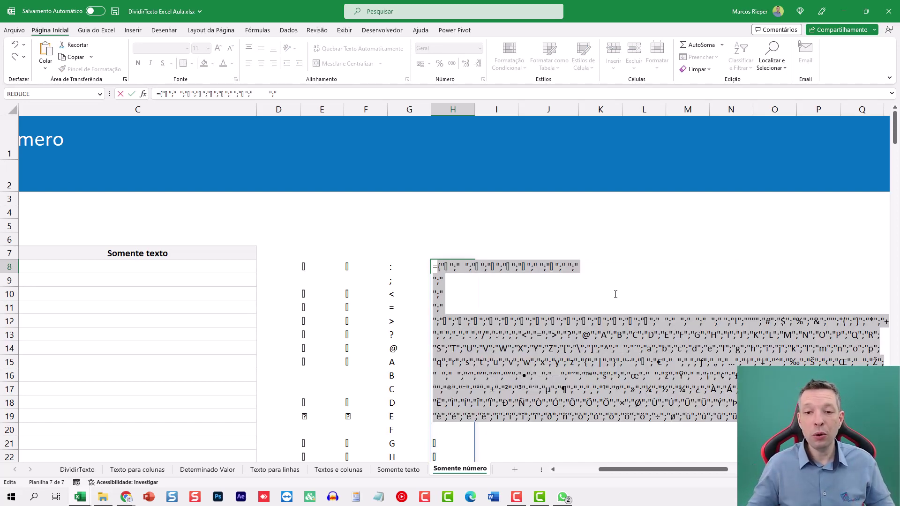
{"action": "key", "text": "ctrl+z"}
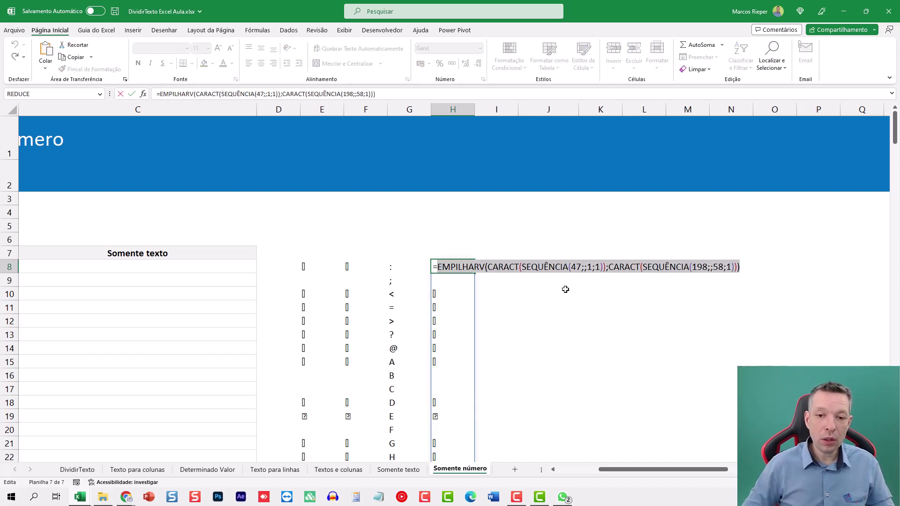
{"action": "key", "text": "Escape"}
{"action": "key", "text": "Left"}
{"action": "key", "text": "Left"}
{"action": "key", "text": "Left"}
{"action": "key", "text": "Left"}
{"action": "key", "text": "Left"}
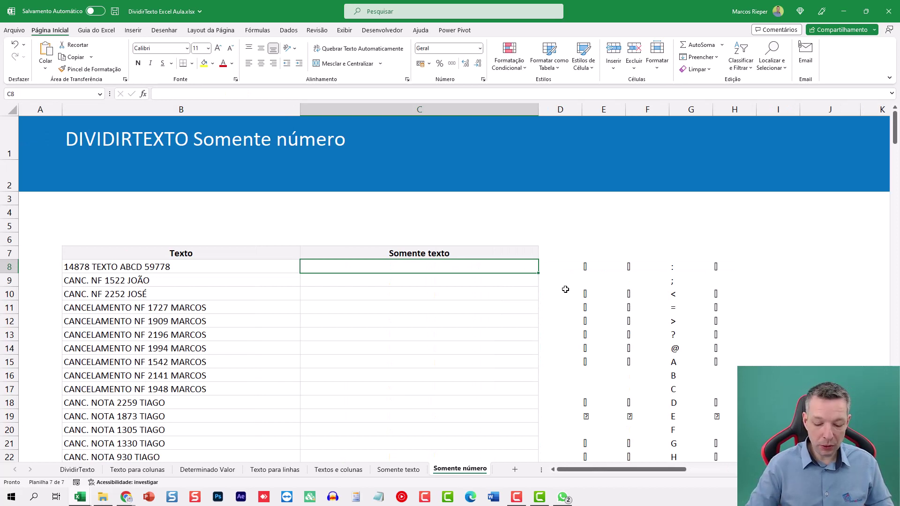
Start typing =DIVIDIRTEXTO( in C8 for the text 14878 TEXTO ABCD 59778.
{"action": "type", "text": "="}
{"action": "key", "text": "BackSpace"}
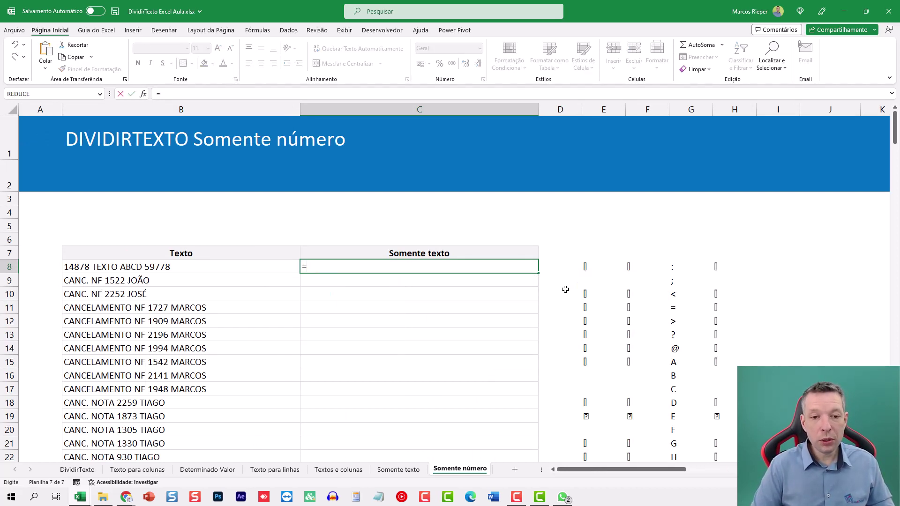
{"action": "type", "text": "DIVIDIRTEXTO"}
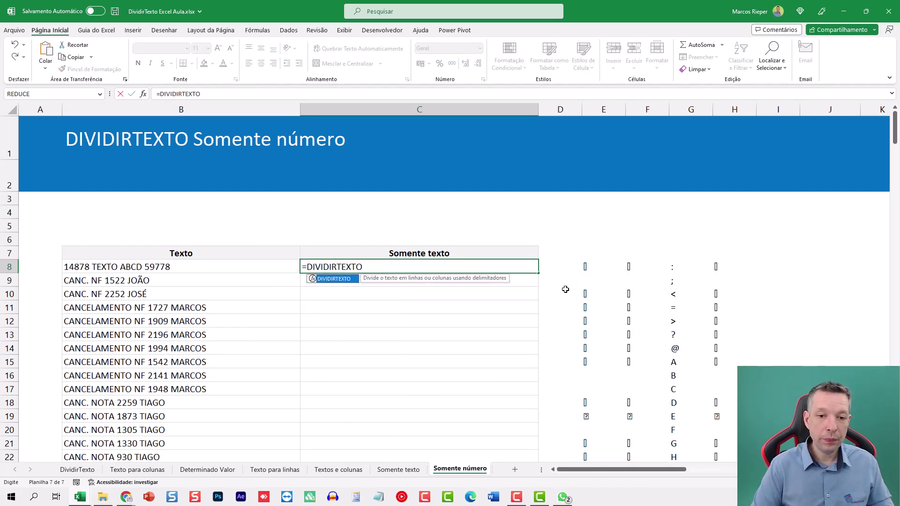
{"action": "type", "text": "("}
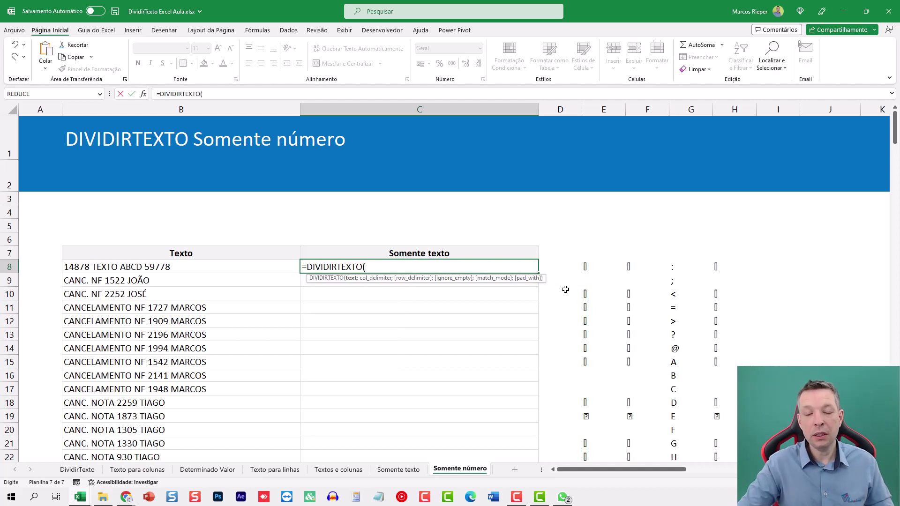
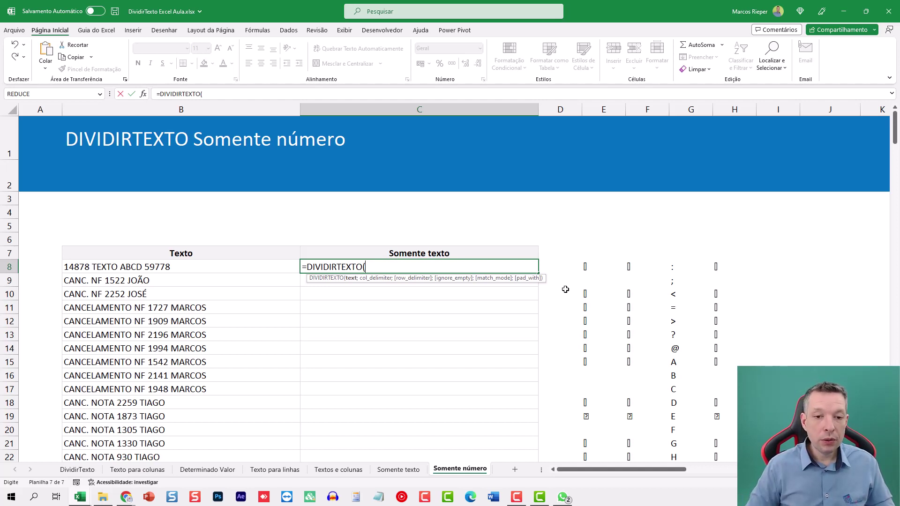
Complete C8's DIVIDIRTEXTO formula splitting B8 on character codes 1–47 and 58–255.
{"action": "key", "text": "Left"}
{"action": "type", "text": ";"}
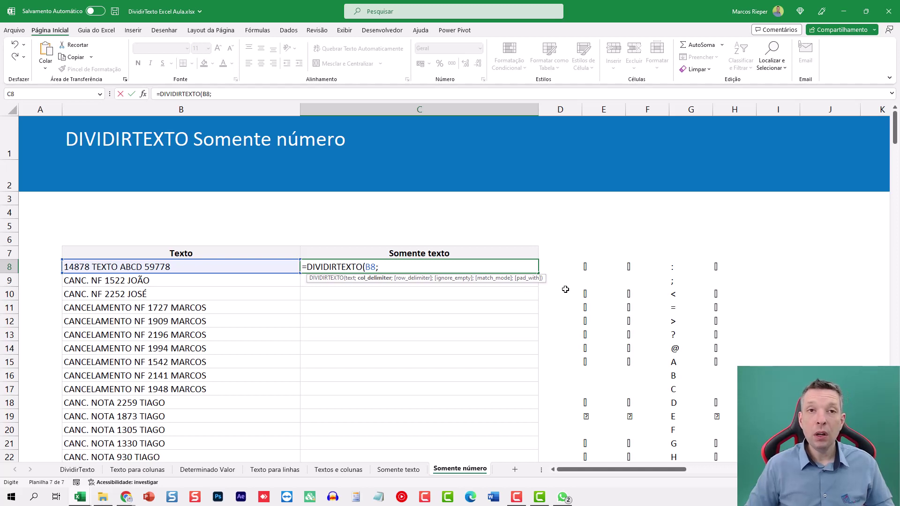
{"action": "type", "text": "EMPILHARV(CARACT(SEQUÊNCIA(47;;1;1));CARACT(SEQUÊNCIA(198;;58;1)))"}
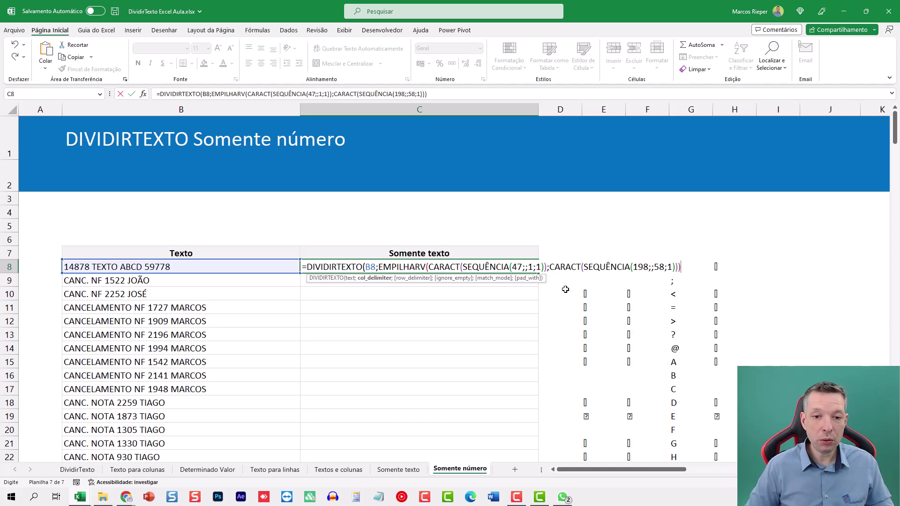
{"action": "type", "text": ")"}
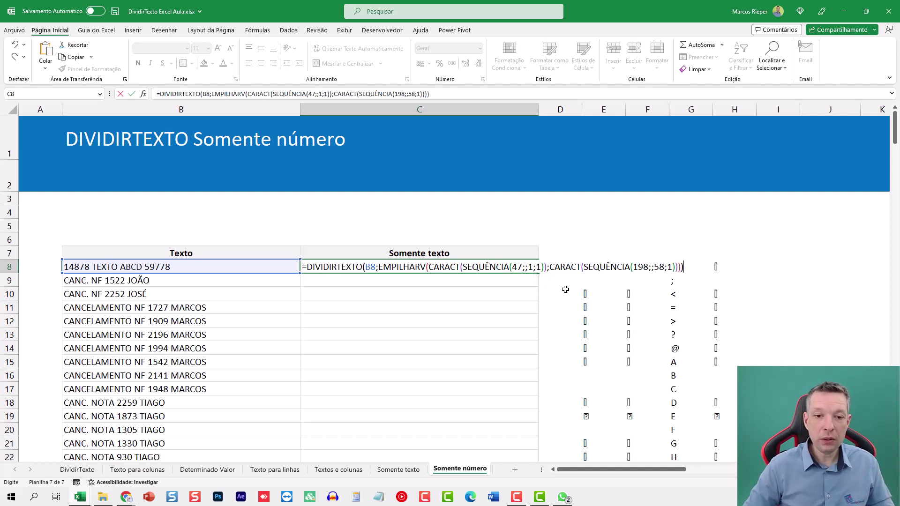
{"action": "key", "text": "Tab"}
Shift the helper character cells in E8:H8 down one row to free space for the spill.
{"action": "key", "text": "Right"}
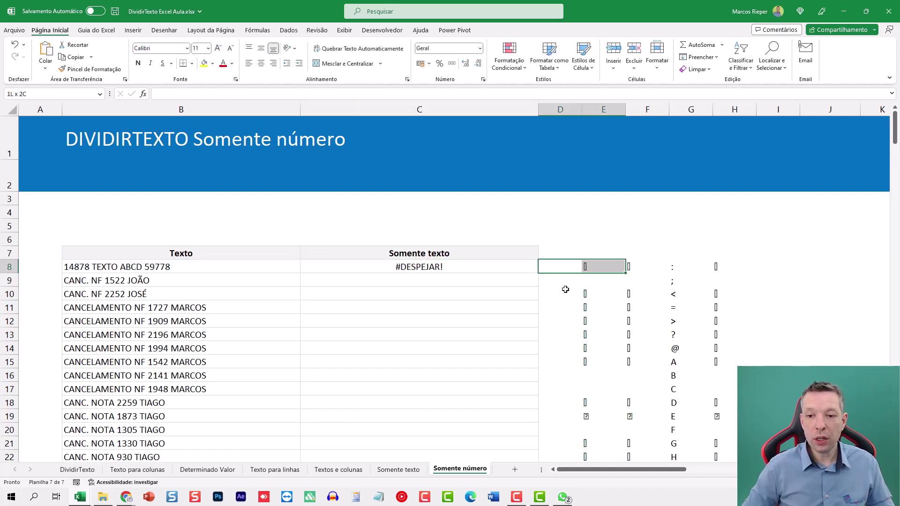
{"action": "key", "text": "ctrl+shift+Right"}
{"action": "key", "text": "ctrl+q"}
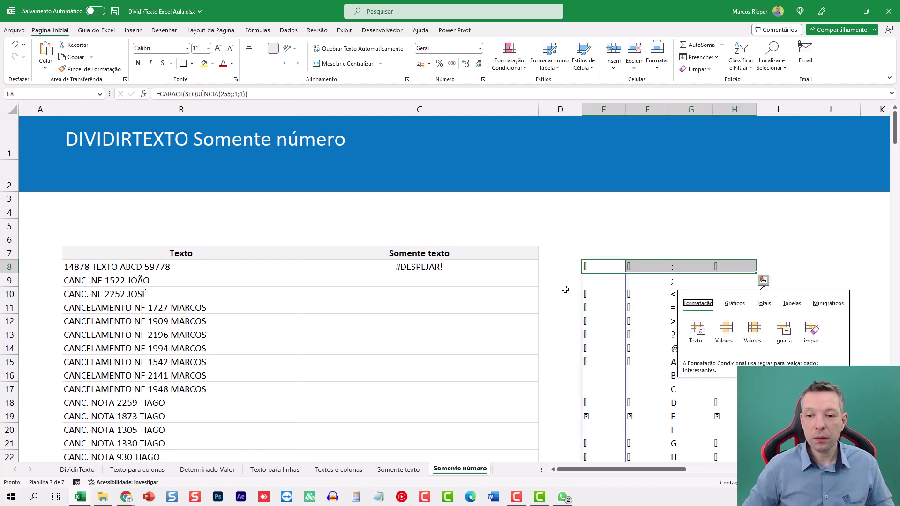
{"action": "key", "text": "Escape"}
{"action": "key", "text": "ctrl+x"}
{"action": "key", "text": "Down"}
{"action": "key", "text": "Return"}
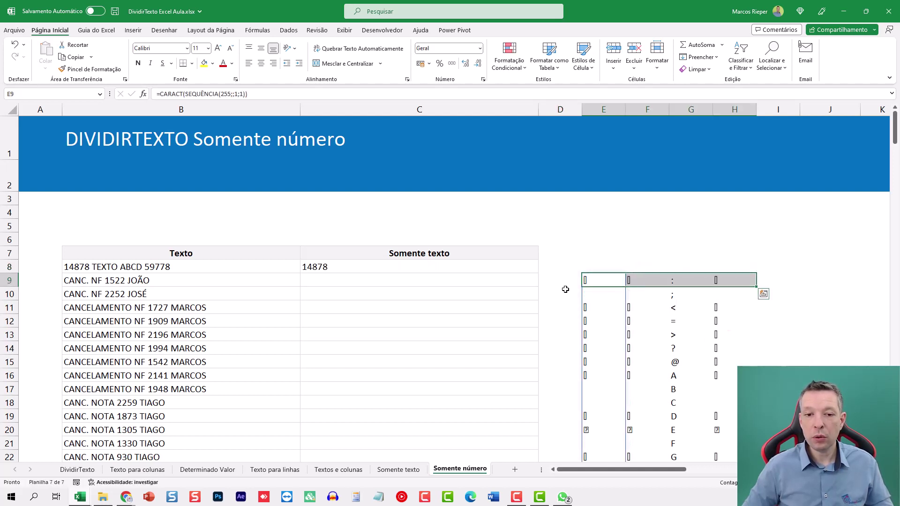
{"action": "key", "text": "Up"}
{"action": "key", "text": "Left"}
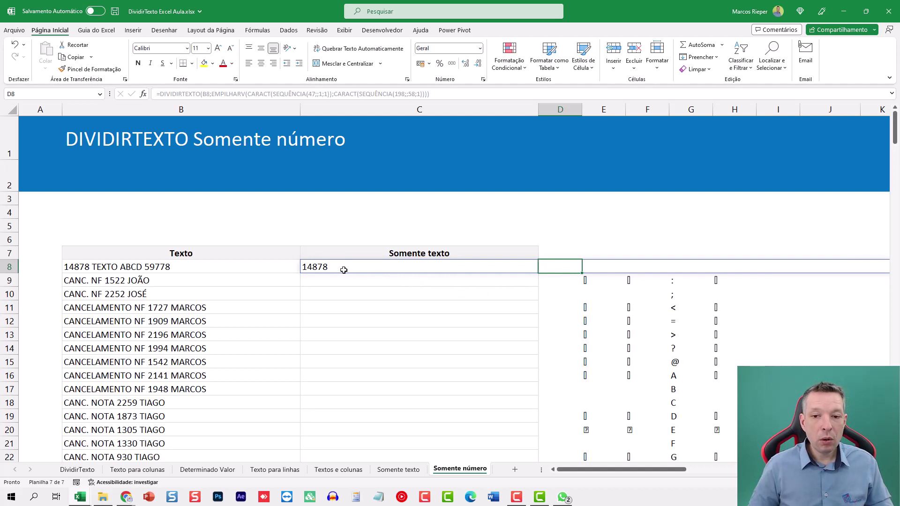
Check C8's spilled numbers 14878 and 59778, then put C8 back into edit mode.
{"action": "left_click", "coordinate": [342, 269]}
{"action": "key", "text": "Right"}
{"action": "key", "text": "Right"}
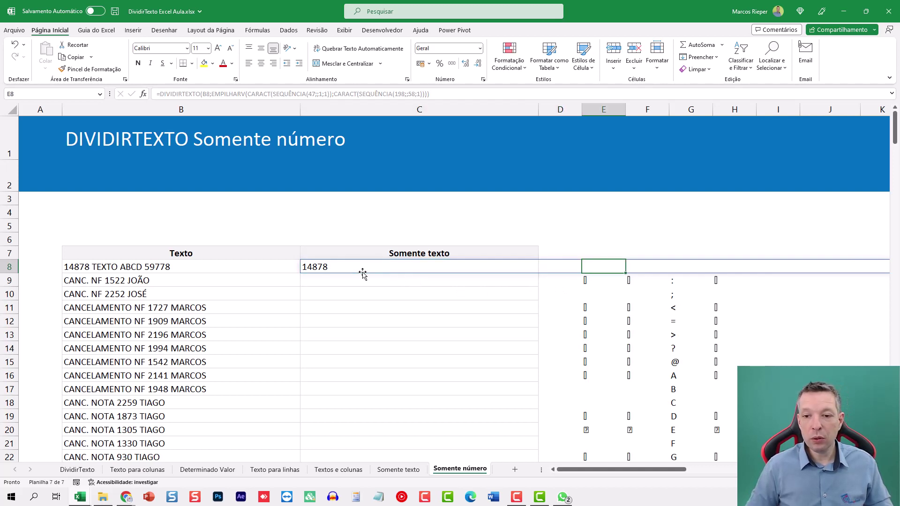
{"action": "key", "text": "Right"}
{"action": "key", "text": "Right"}
{"action": "key", "text": "Right"}
{"action": "key", "text": "Right"}
{"action": "key", "text": "Right"}
{"action": "key", "text": "Right"}
{"action": "key", "text": "Right"}
{"action": "key", "text": "Right"}
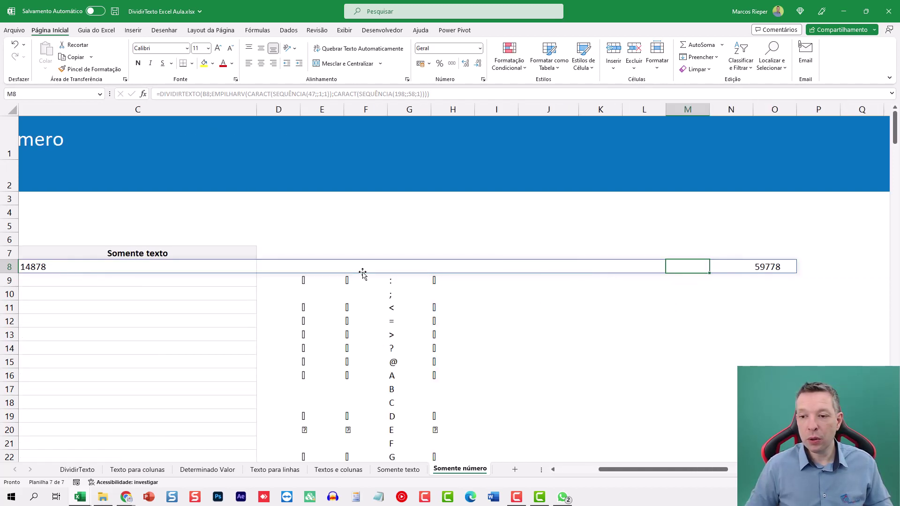
{"action": "key", "text": "Left"}
{"action": "key", "text": "Left"}
{"action": "key", "text": "Left"}
{"action": "key", "text": "Left"}
{"action": "key", "text": "F2"}
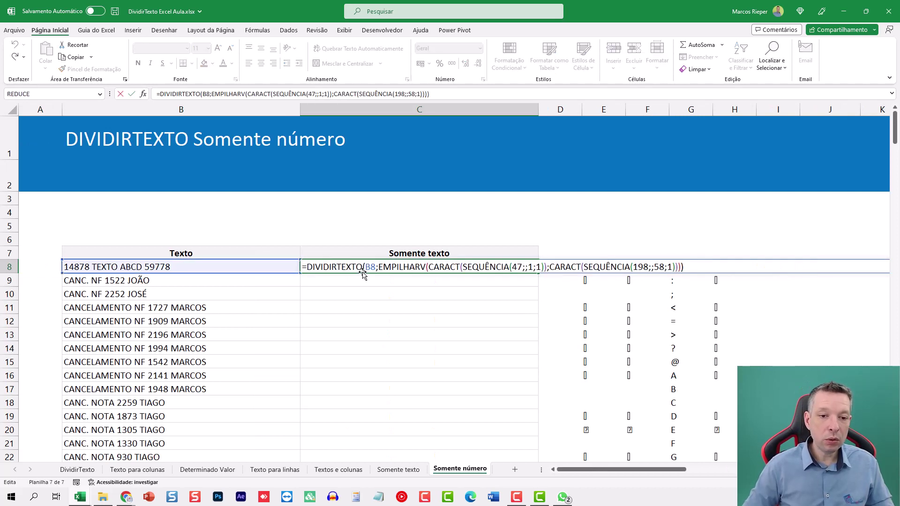
Wrap C8's split in UNIRTEXTO with a ";" delimiter and remove the stray I8 reference.
{"action": "key", "text": "Home"}
{"action": "key", "text": "Right"}
{"action": "type", "text": "UNIRTEXTO"}
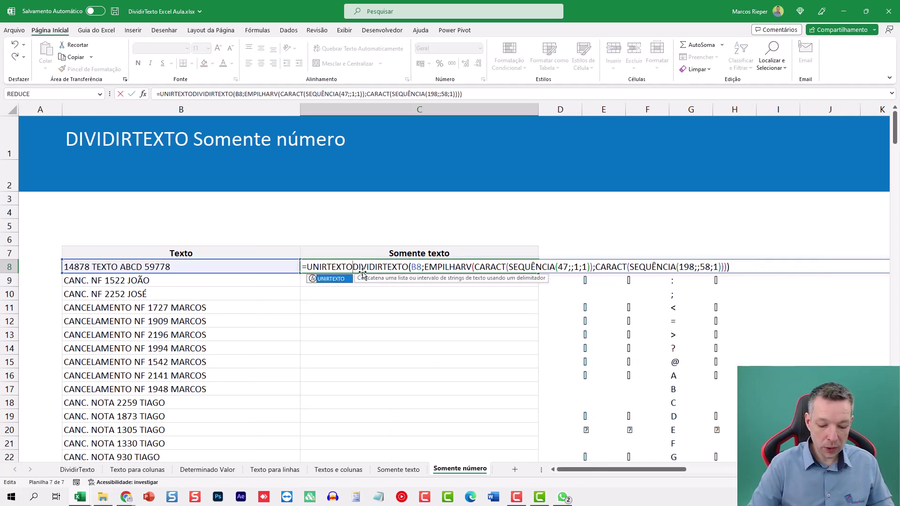
{"action": "type", "text": "("}
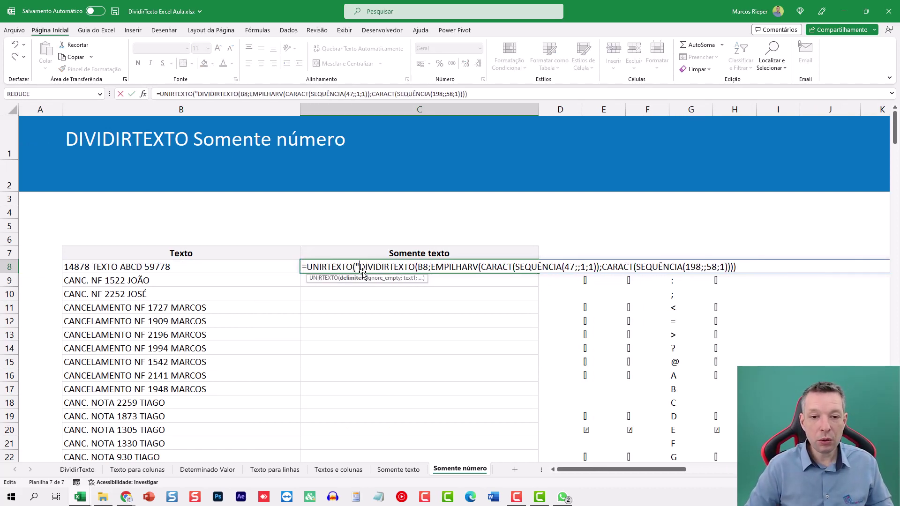
{"action": "type", "text": "\""}
{"action": "key", "text": "BackSpace"}
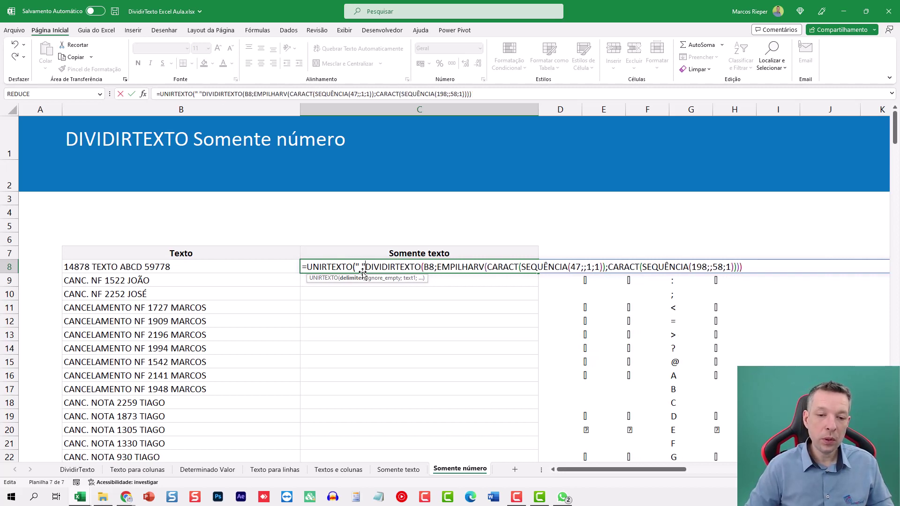
{"action": "type", "text": "\";"}
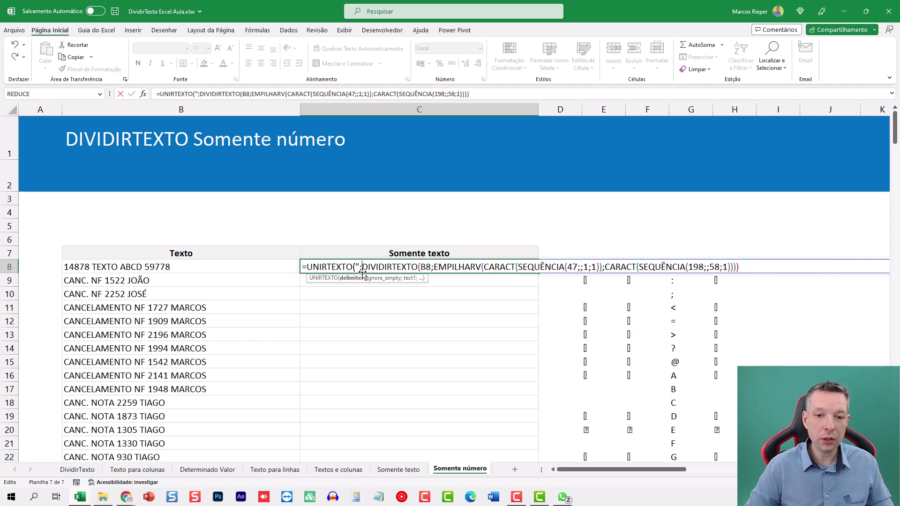
{"action": "type", "text": "\";;"}
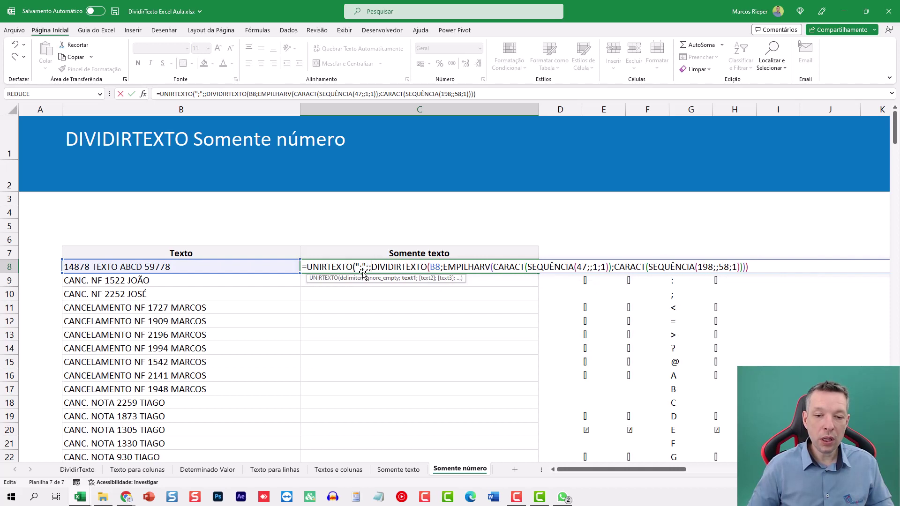
{"action": "left_click", "coordinate": [758, 271]}
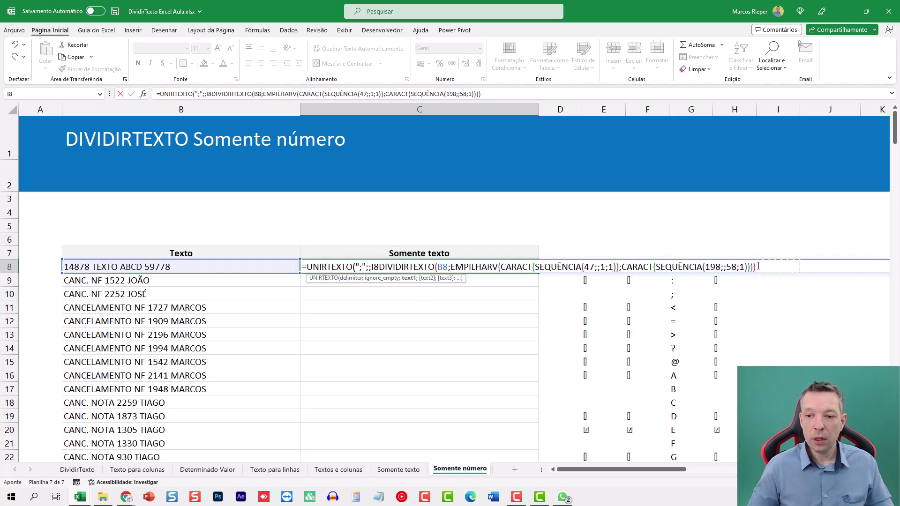
{"action": "key", "text": "BackSpace"}
{"action": "key", "text": "BackSpace"}
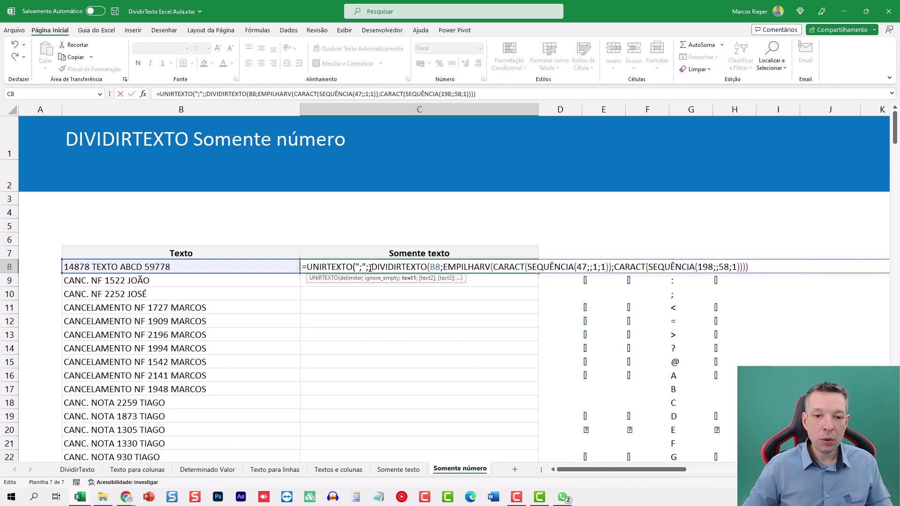
{"action": "key", "text": "ctrl+Return"}
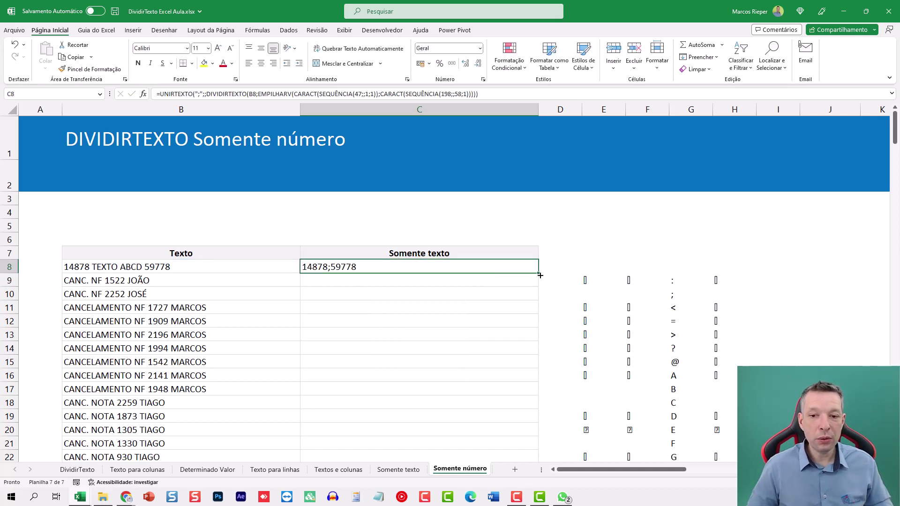
Fill the C8 formula down to C31, producing results like 678;679;900;456.
{"action": "left_click_drag", "start_coordinate": [538, 275], "coordinate": [533, 421]}
{"action": "scroll", "coordinate": [477, 386], "scroll_direction": "down", "scroll_amount": 3}
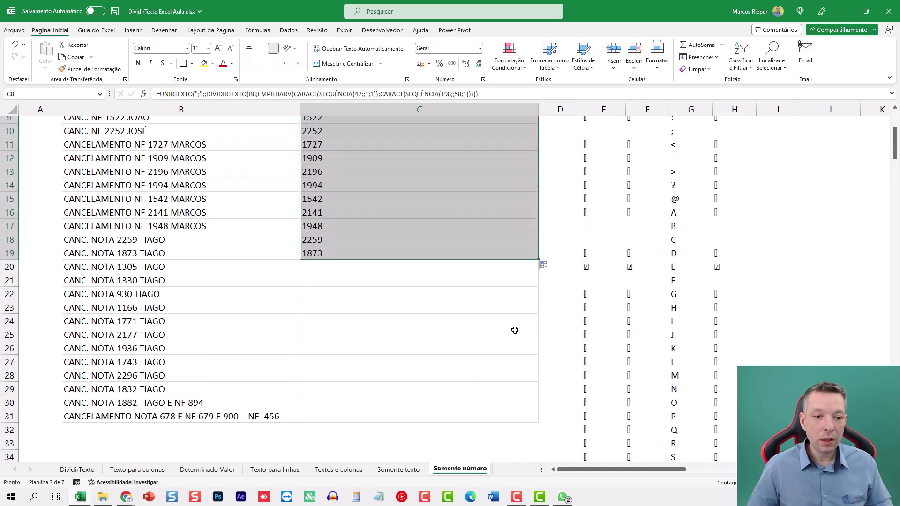
{"action": "left_click_drag", "start_coordinate": [538, 261], "coordinate": [534, 421]}
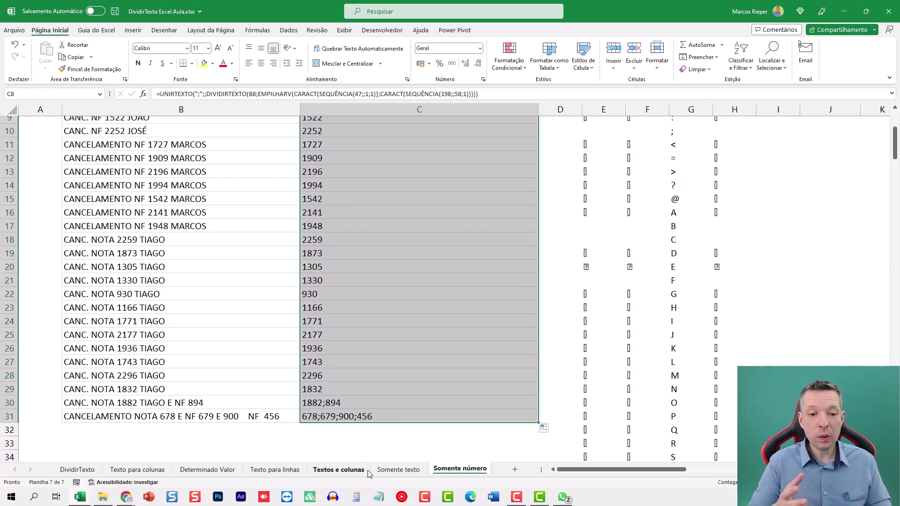
{"action": "scroll", "coordinate": [373, 357], "scroll_direction": "up", "scroll_amount": 3}
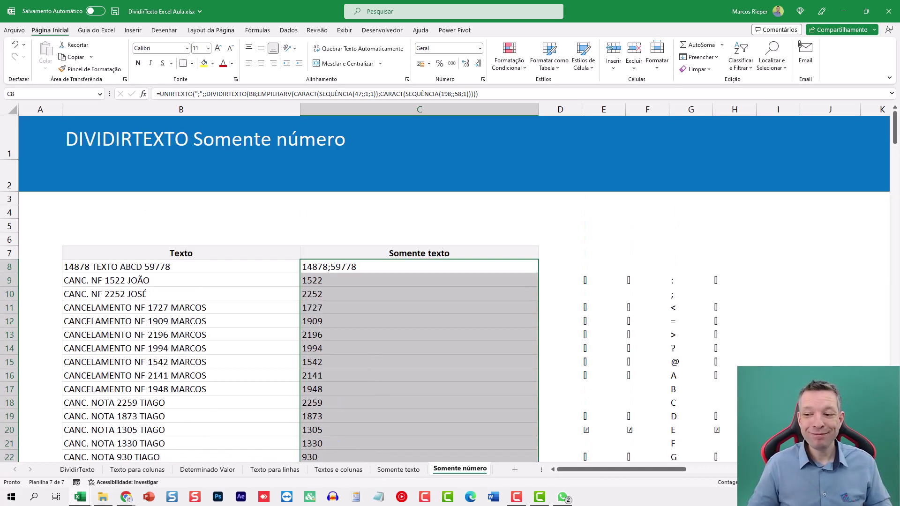